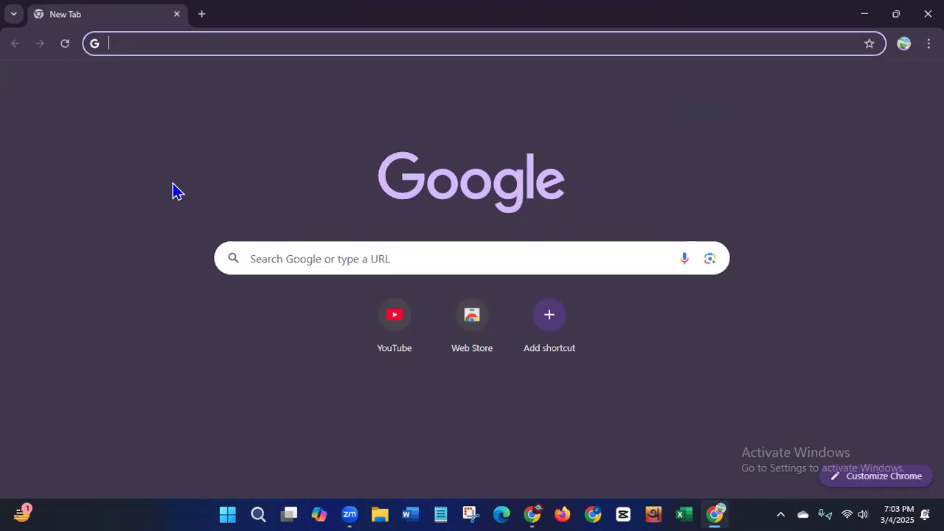
- Search Google for 'youtube' and open the YouTube website from the results
left_click(250, 41)
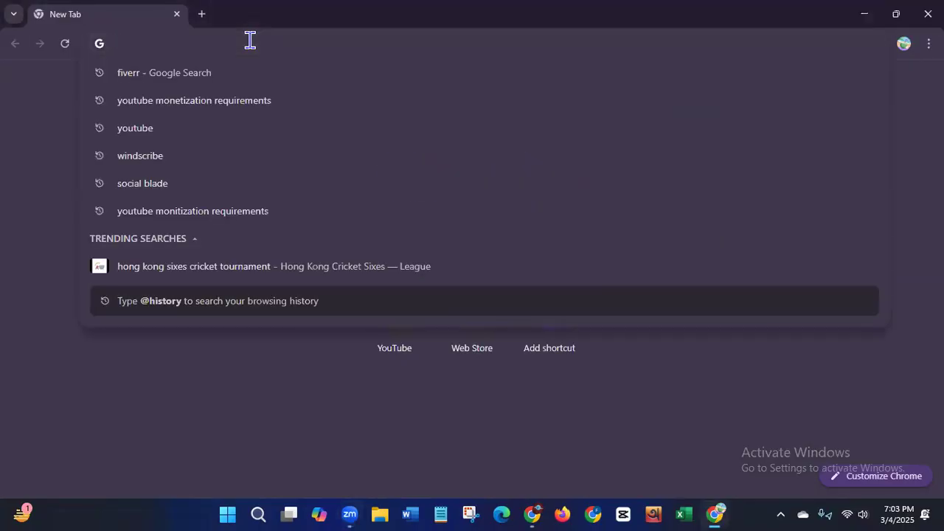
type("yout")
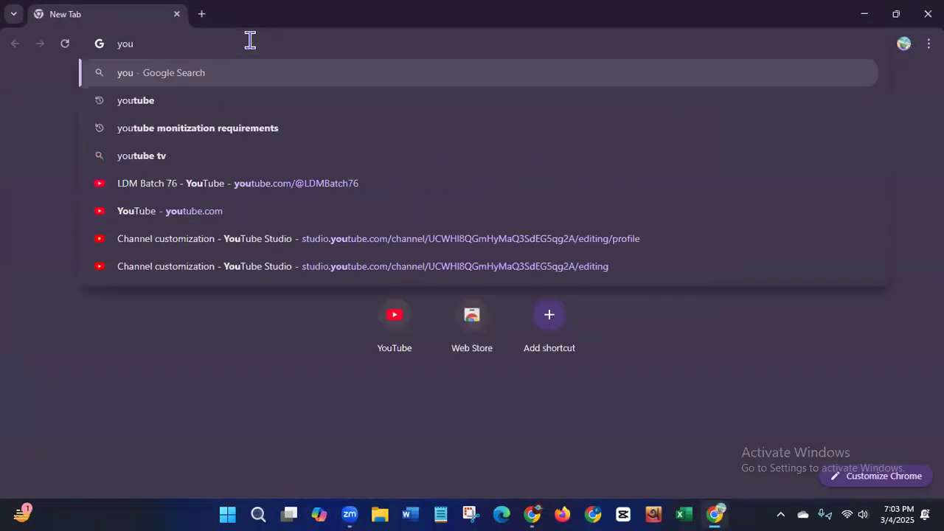
type("ube")
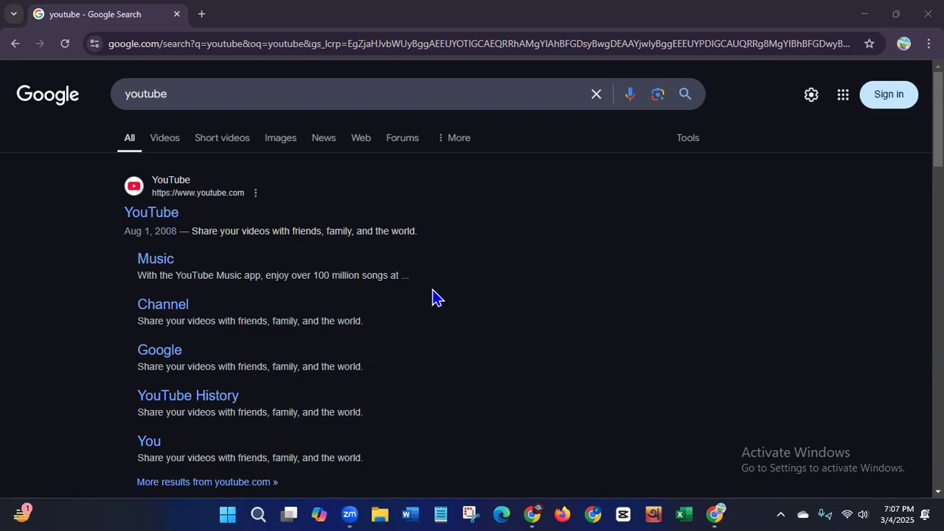
left_click(157, 214)
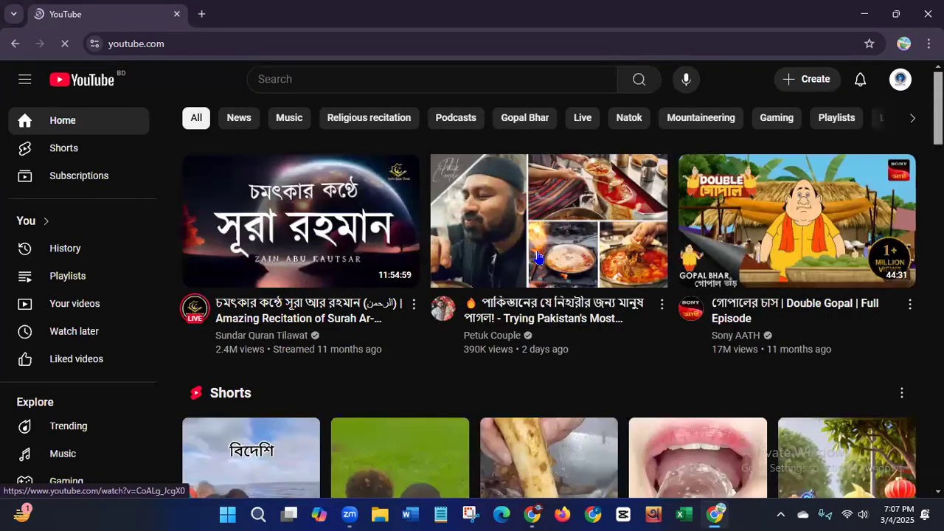
- Open the account menu from the profile avatar on the YouTube home page
mouse_move(538, 256)
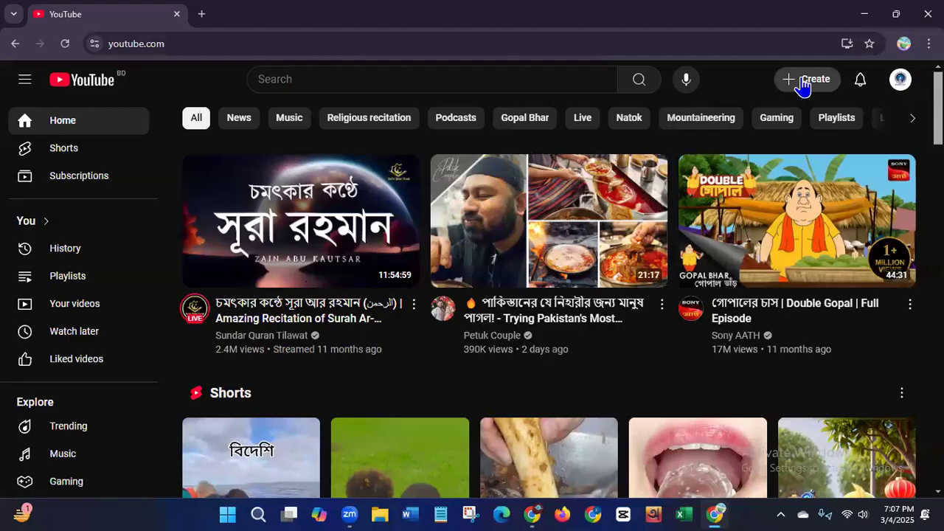
left_click(902, 87)
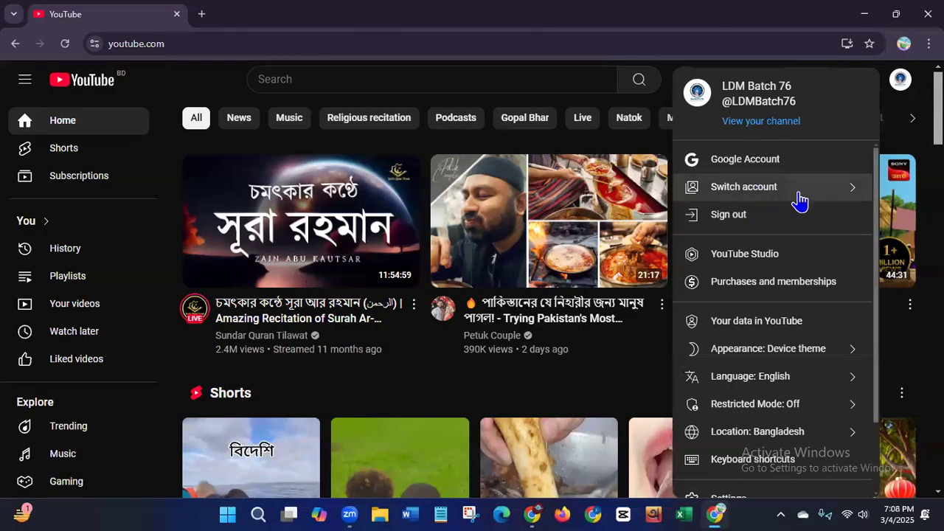
- Go to Switch account > View all channels and start creating a new channel
left_click(763, 191)
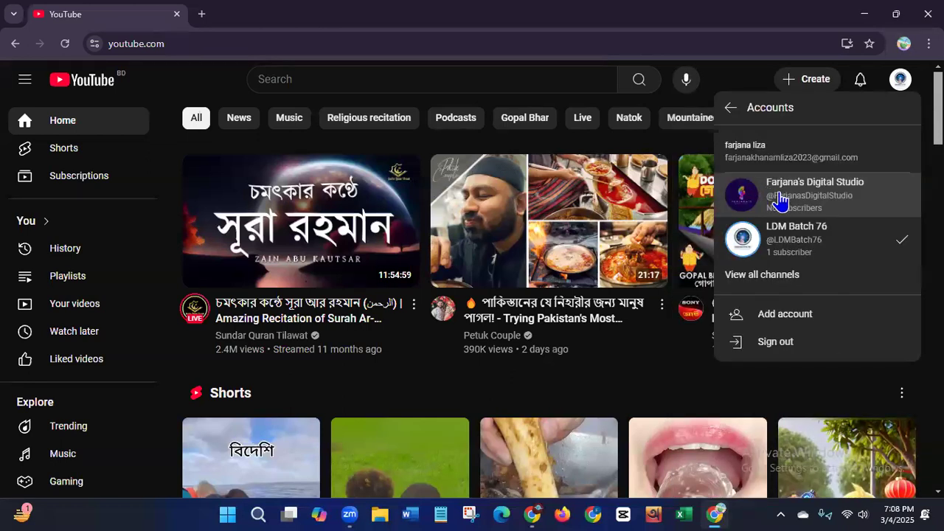
left_click(790, 284)
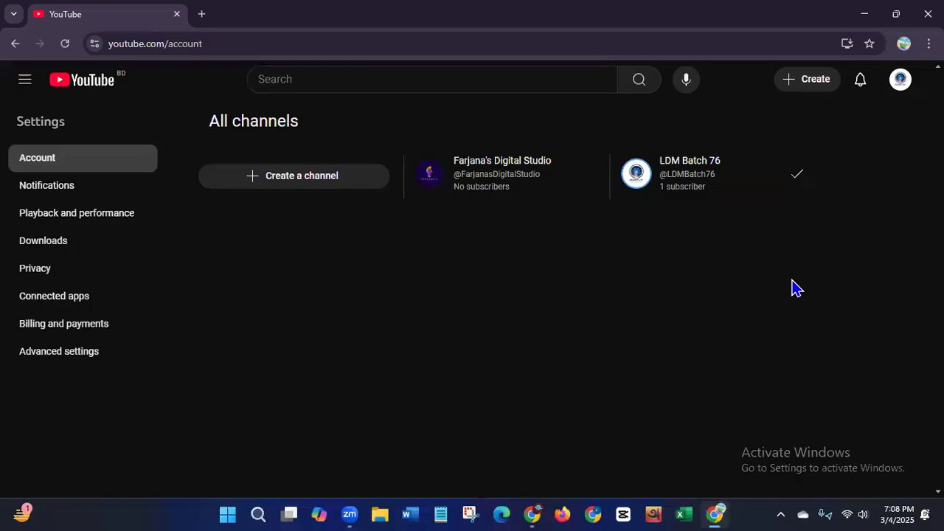
left_click(286, 183)
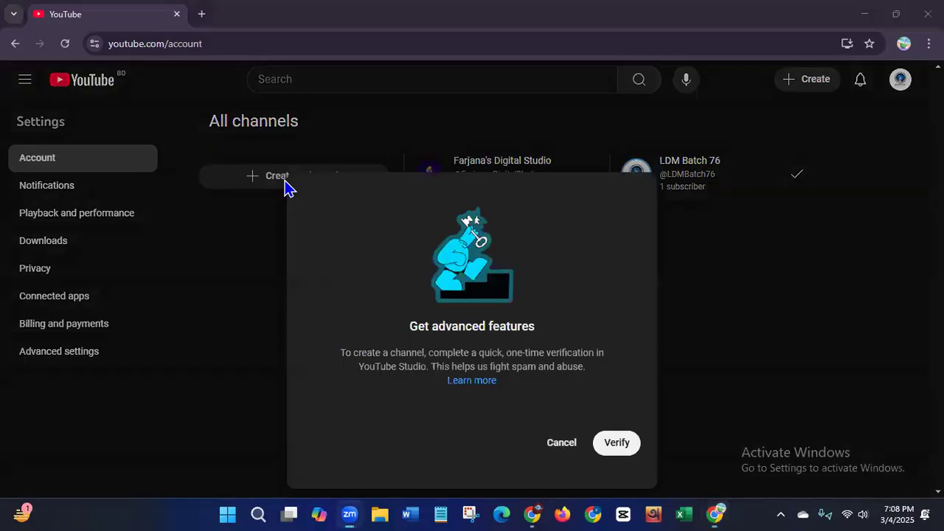
- Cancel the prompt, retry Create a channel, and choose Verify to open YouTube Studio
left_click(560, 445)
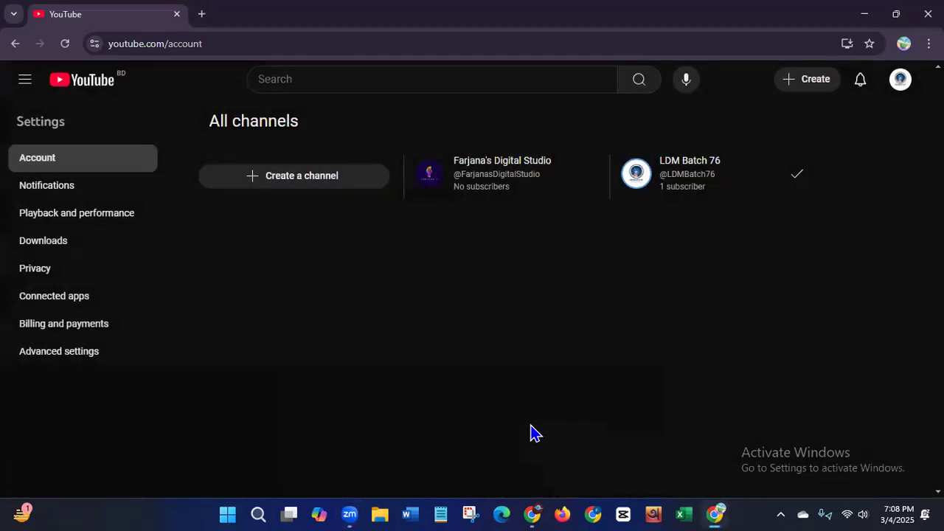
left_click(281, 187)
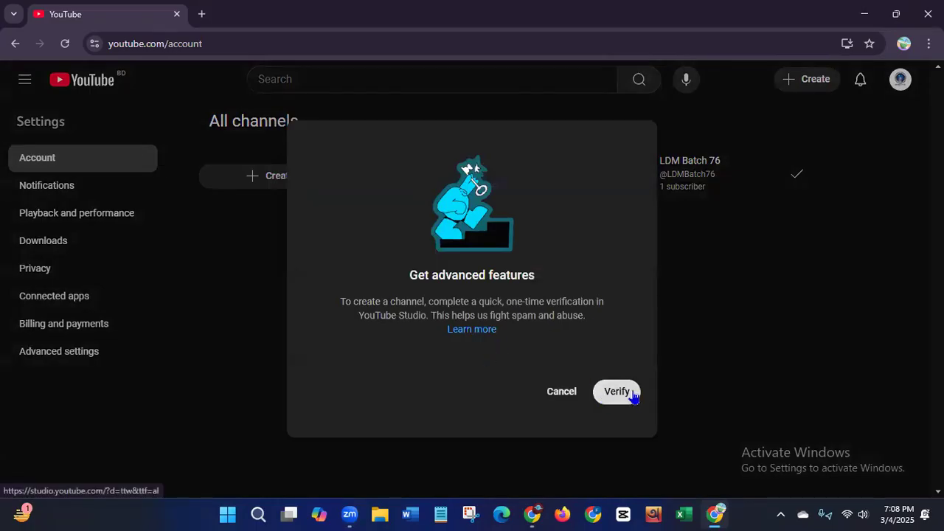
left_click(617, 392)
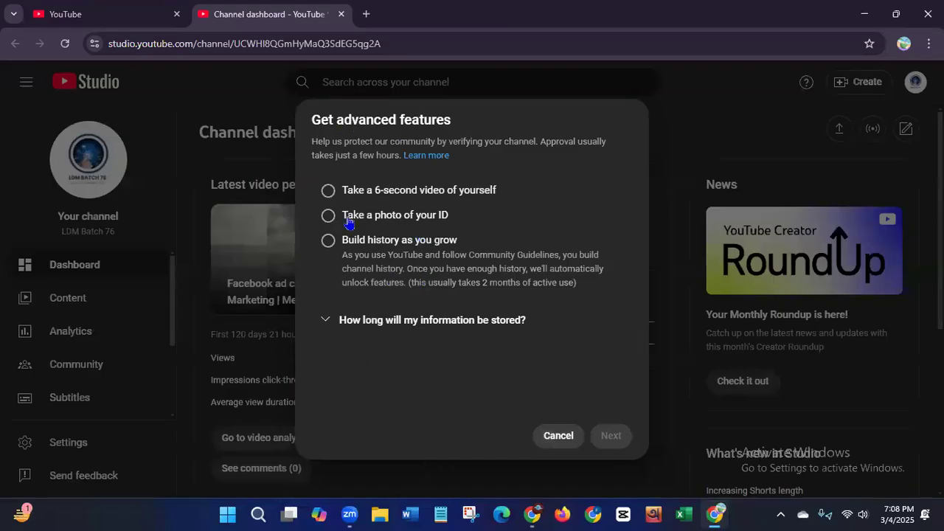
- Close the Chrome window, refresh the desktop, and relaunch Chrome from its desktop icon
left_click(928, 14)
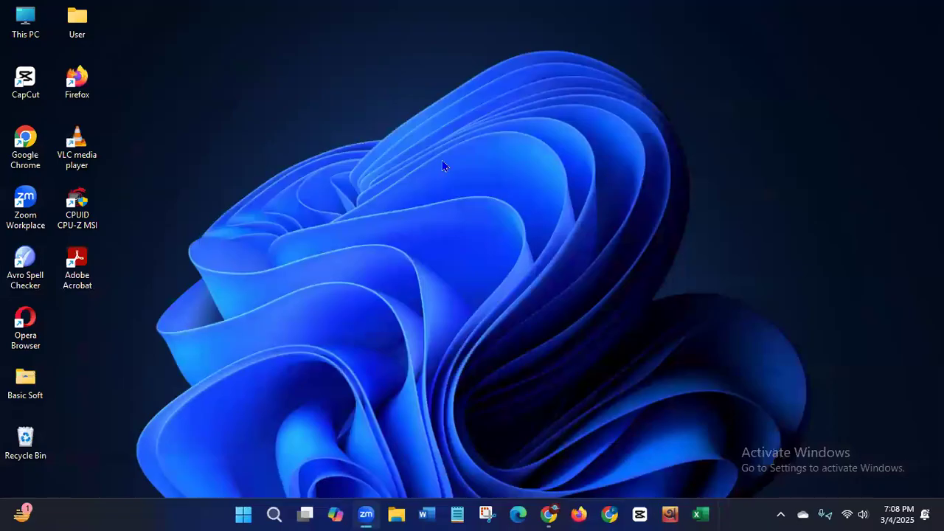
right_click(443, 166)
left_click(469, 221)
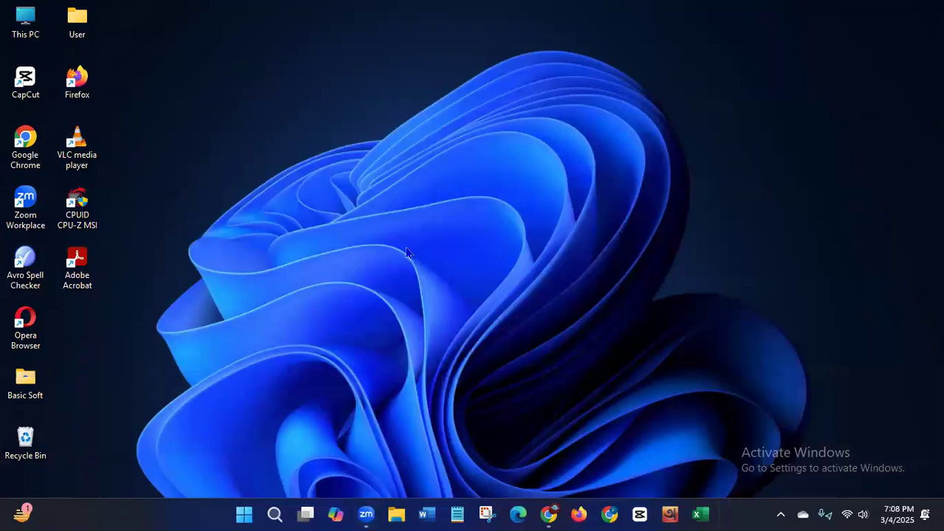
double_click(31, 138)
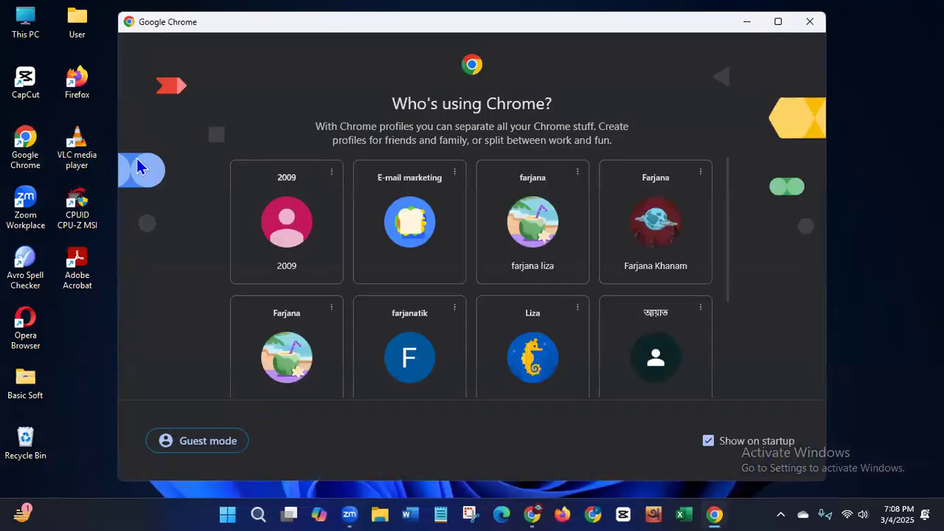
- Open a maximized Chrome window as the 2009 profile, search Google for 'youtube', and show the Windscribe panel
left_click(311, 272)
double_click(618, 104)
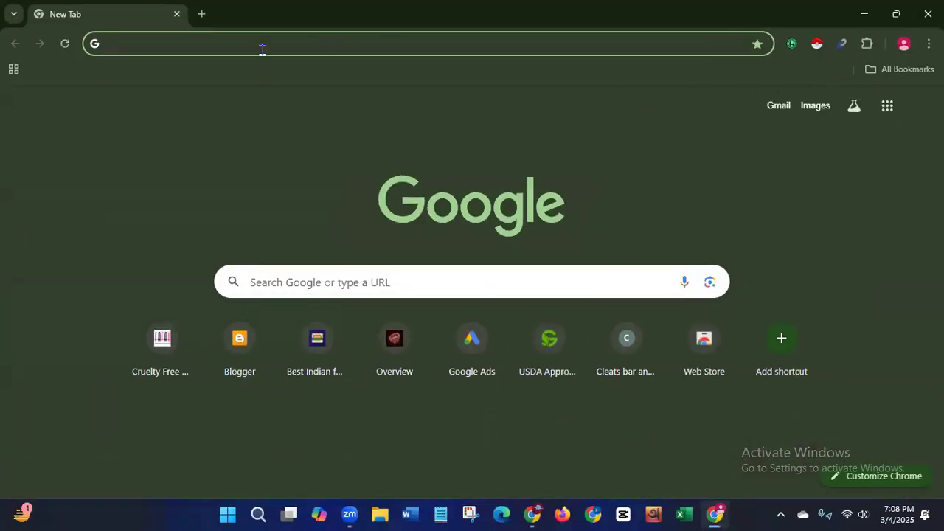
type("yout")
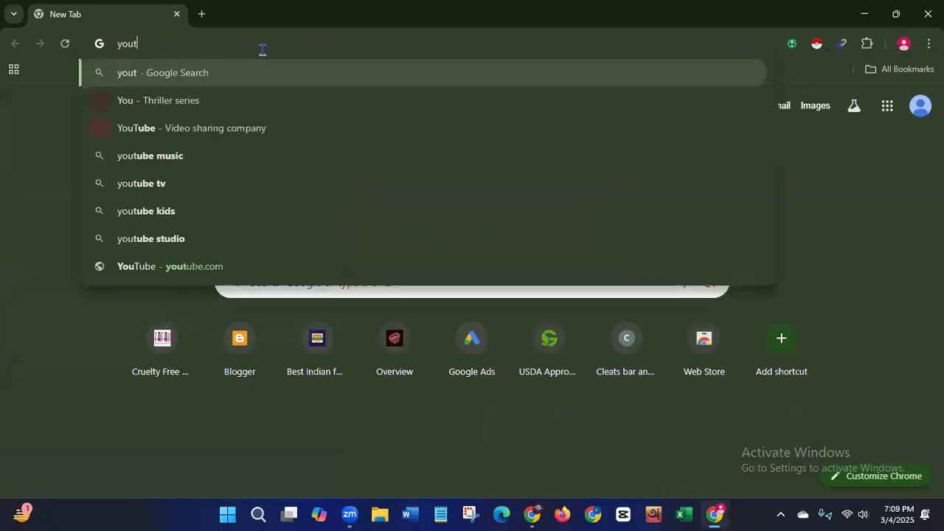
type("ube")
key("Return")
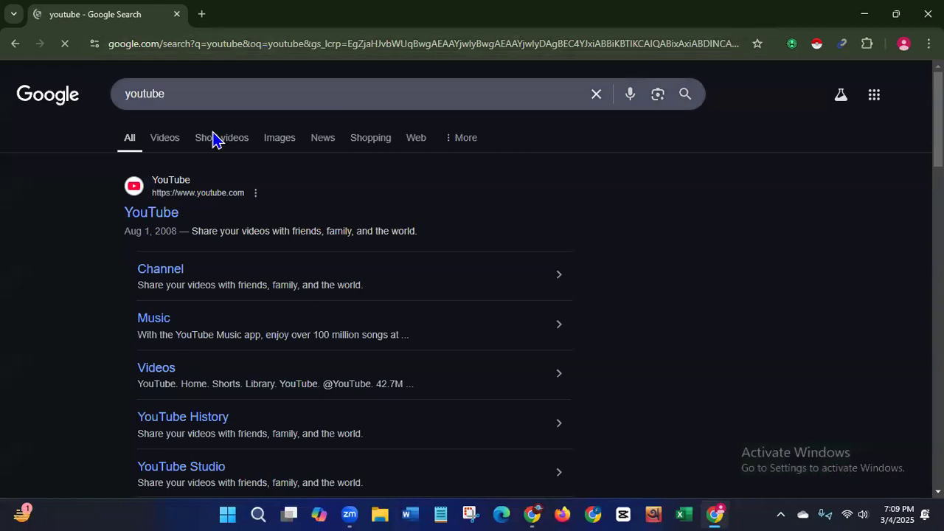
left_click(792, 44)
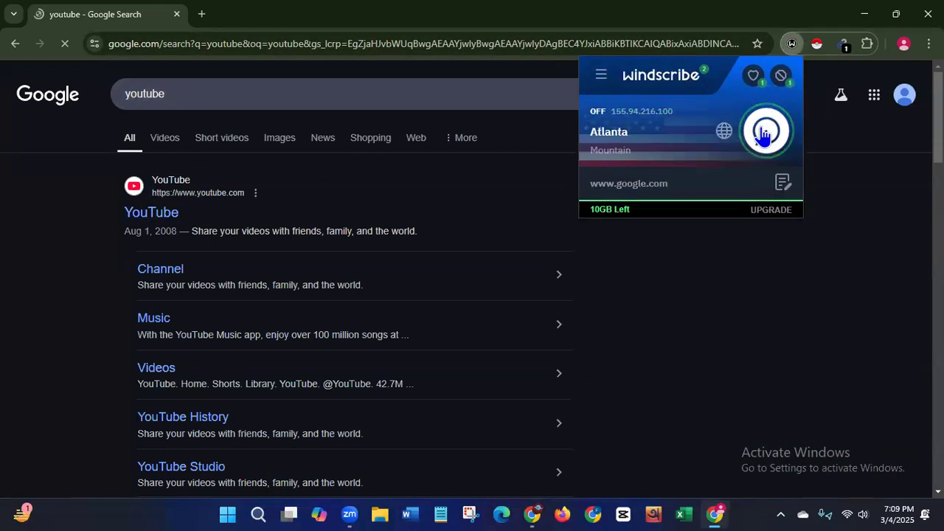
- Remove the Email Extractor extension from Chrome and confirm the removal
right_click(843, 46)
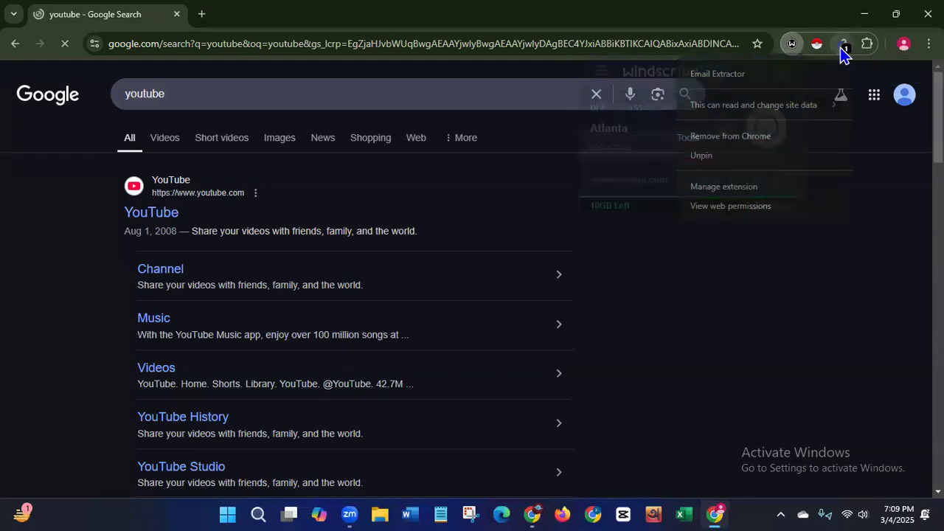
left_click(732, 137)
left_click(747, 153)
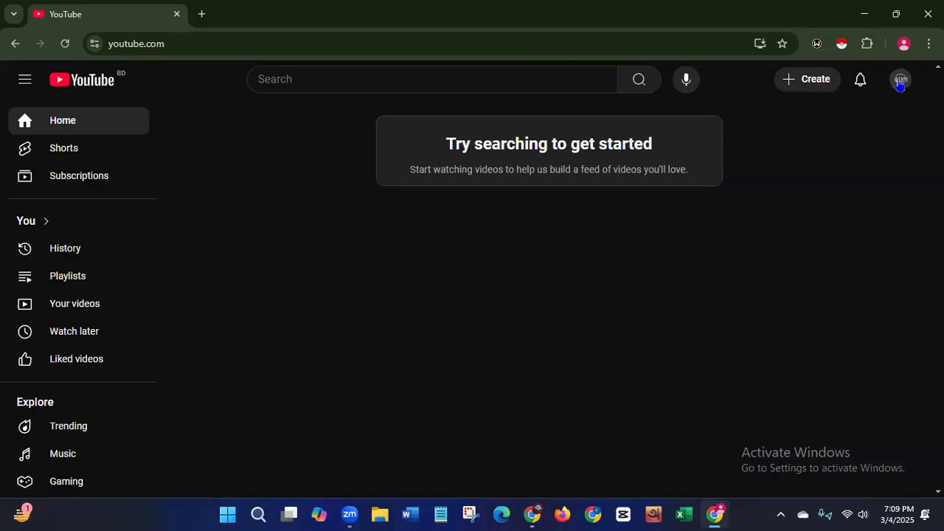
- Go to the avatar's Switch account > View all channels page and click Create a channel
left_click(900, 82)
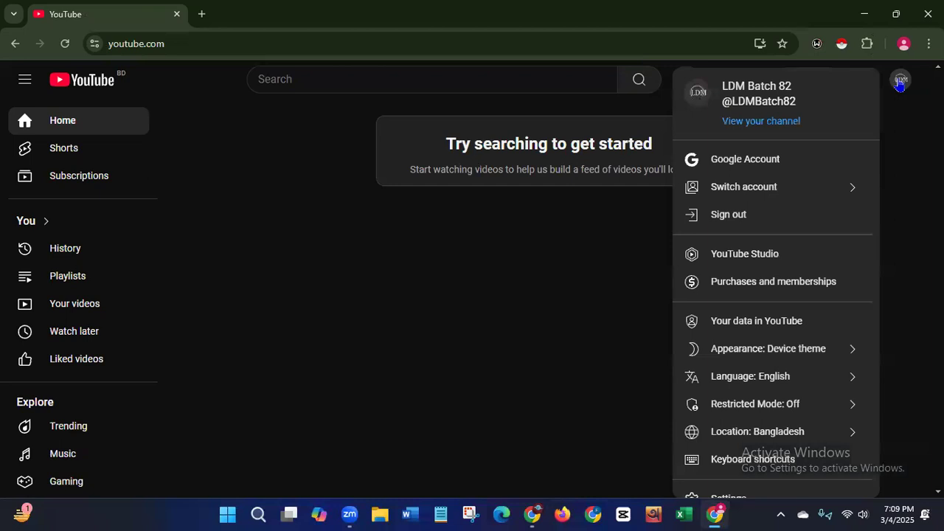
left_click(742, 190)
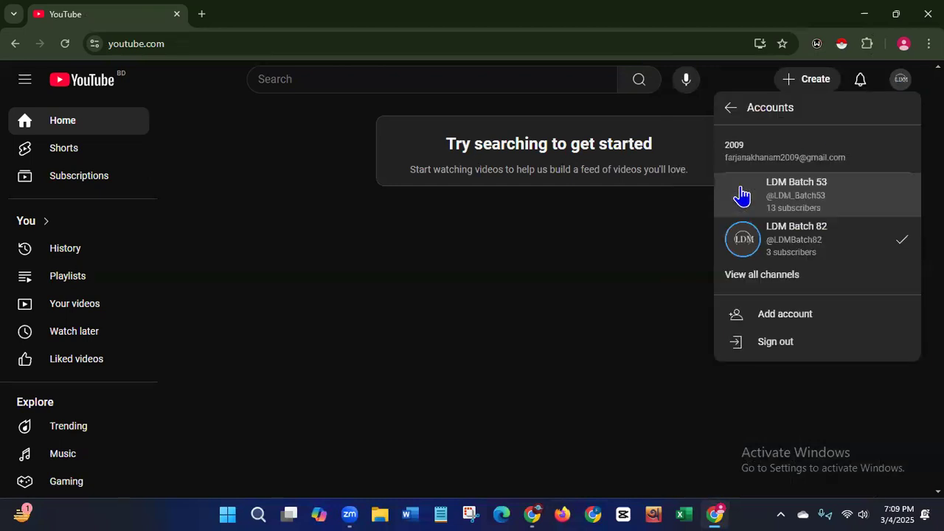
left_click(742, 278)
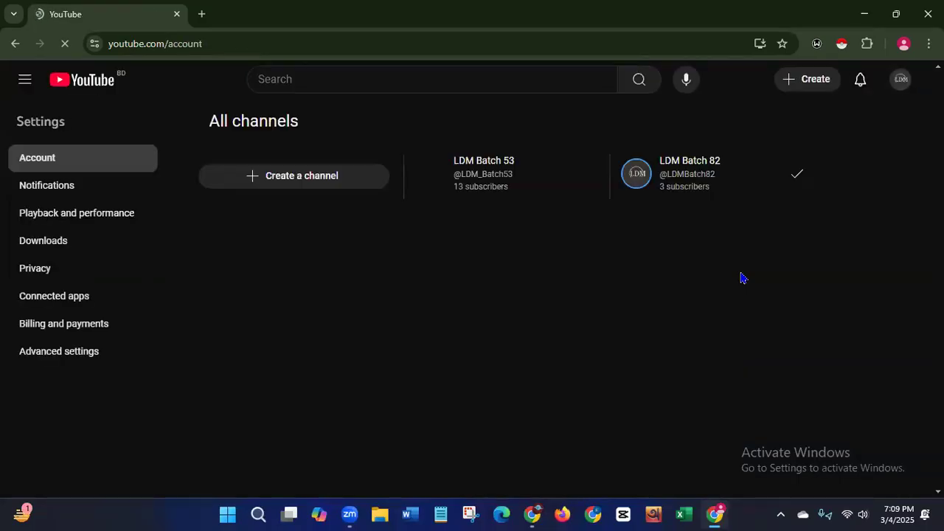
left_click(270, 179)
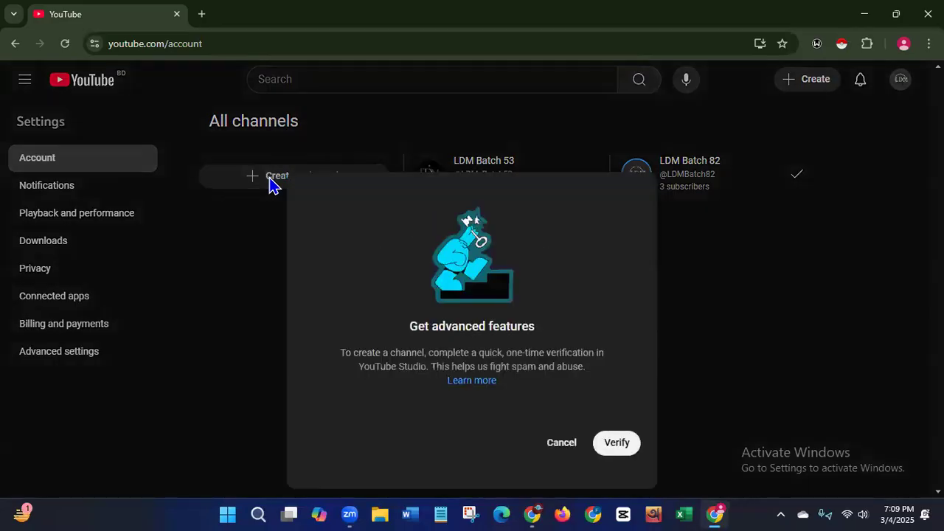
- Verify using 'Take a 6-second video of yourself' and continue to phone verification
left_click(617, 446)
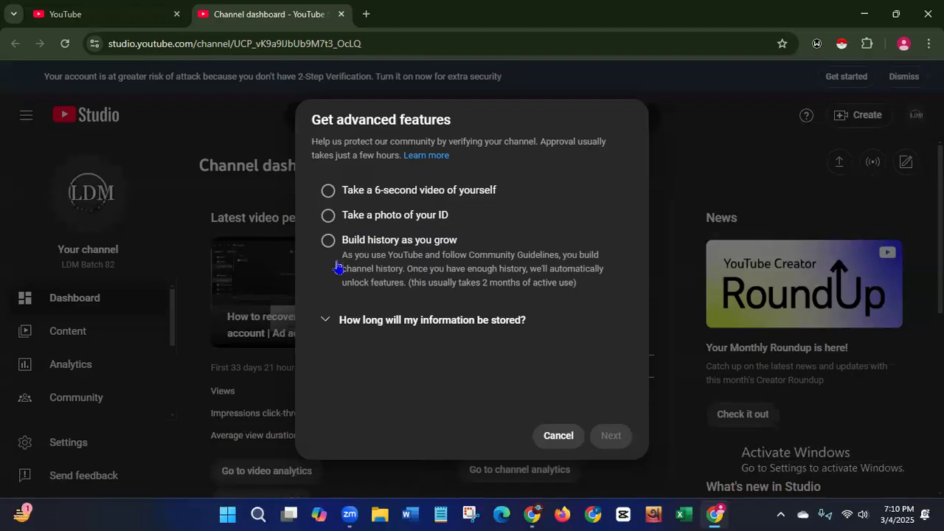
left_click(328, 191)
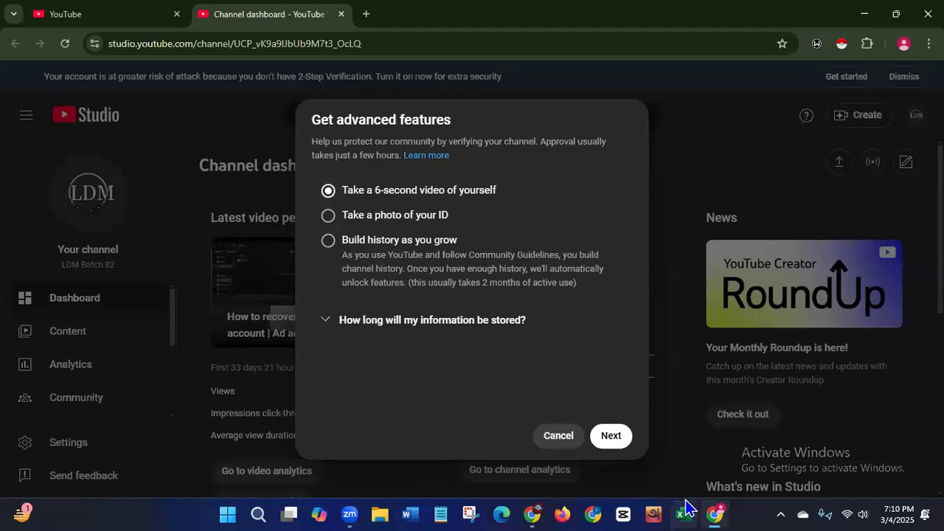
left_click(616, 438)
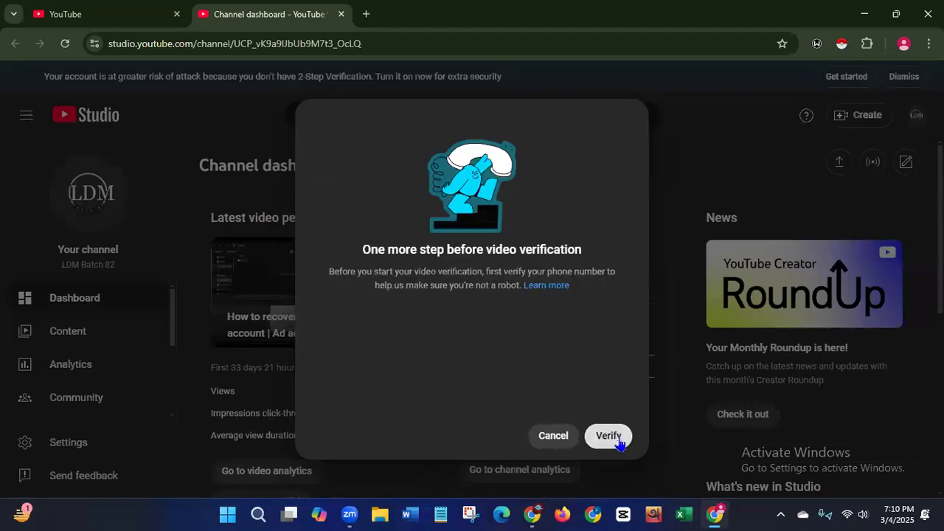
left_click(618, 440)
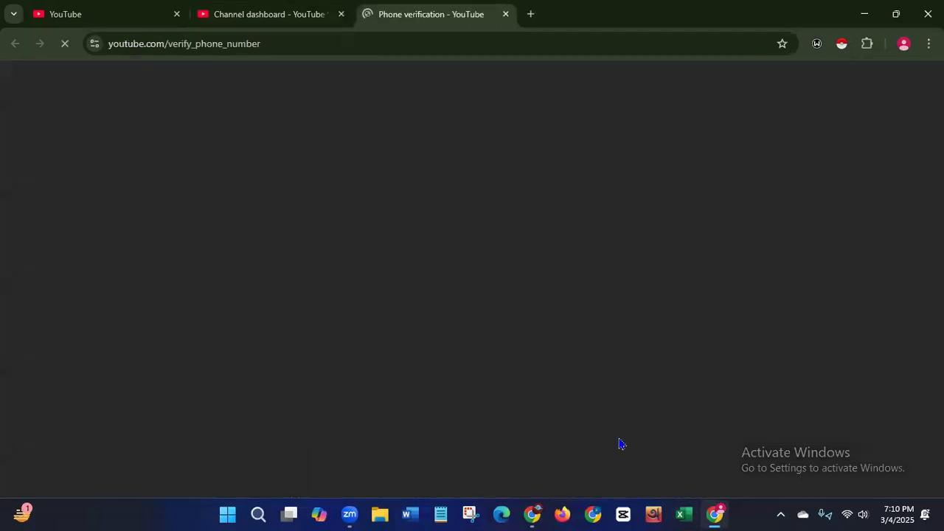
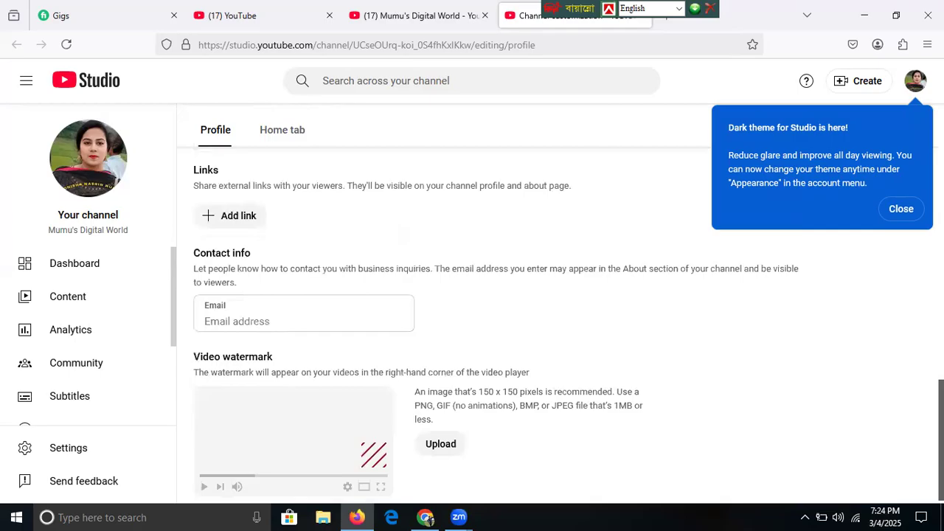
scroll(494, 325, "up", 4)
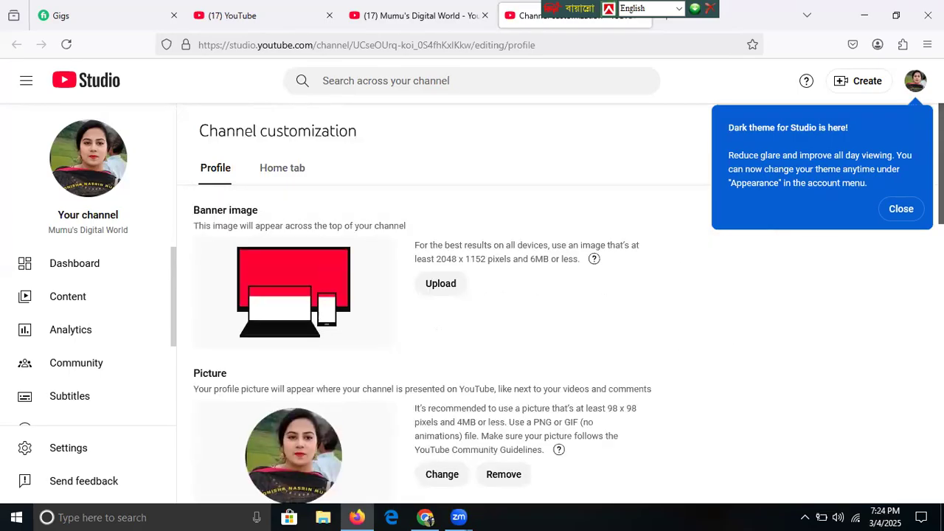
- Close the YouTube Studio dark-theme notice, mark the 2048 x 1152 banner size, and return to Chrome
left_click(898, 210)
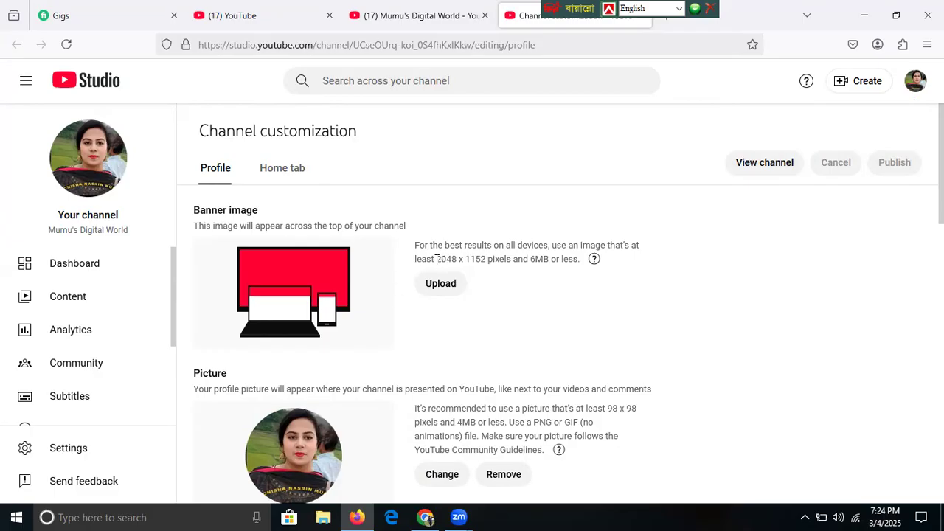
left_click_drag(436, 258, 494, 259)
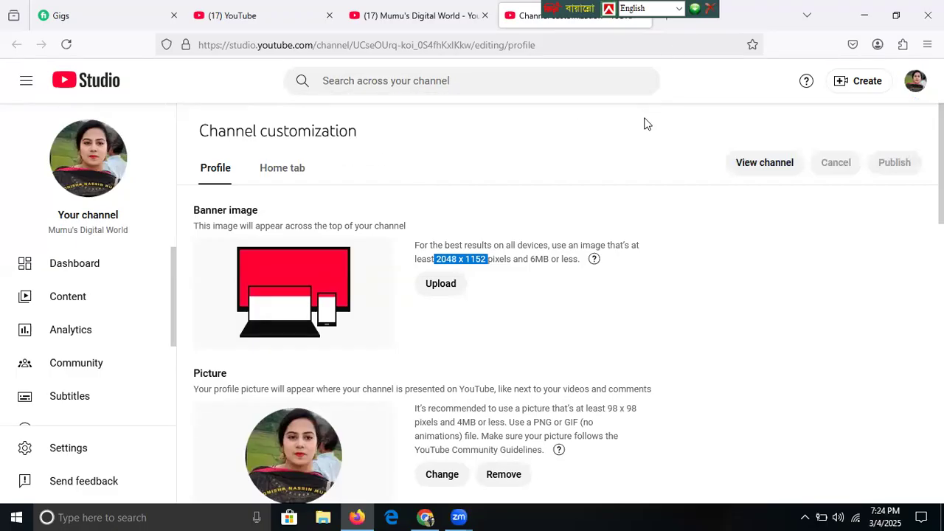
mouse_move(426, 517)
left_click(455, 459)
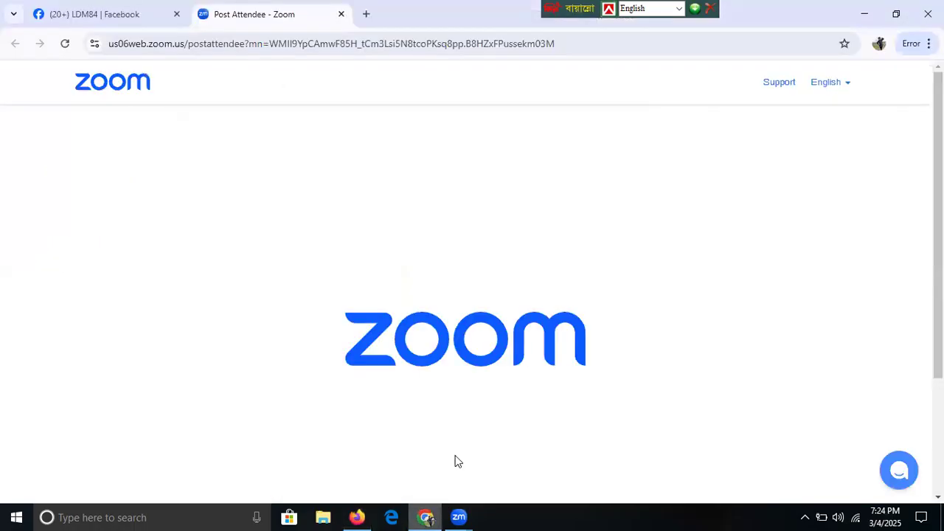
- In a new Chrome tab, search Google for 'can' and open the Canva suggestion
left_click(367, 12)
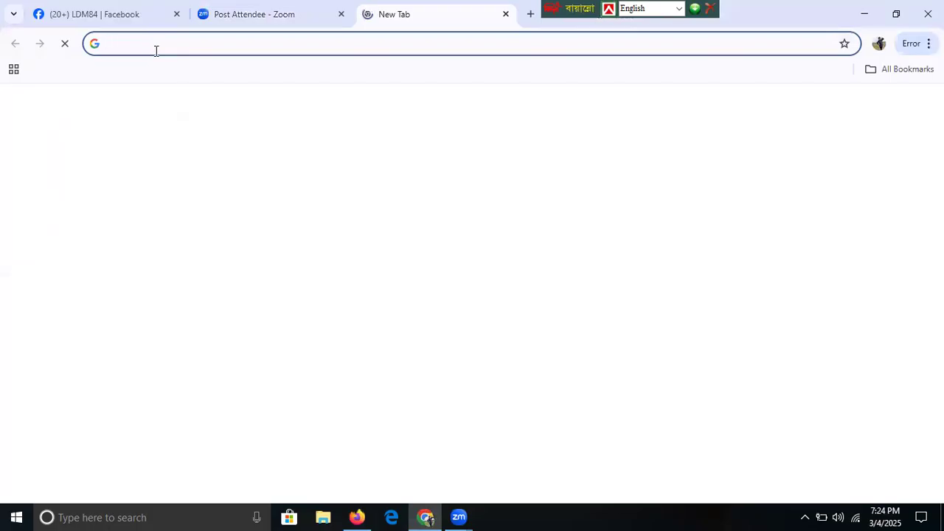
left_click(285, 283)
type("can")
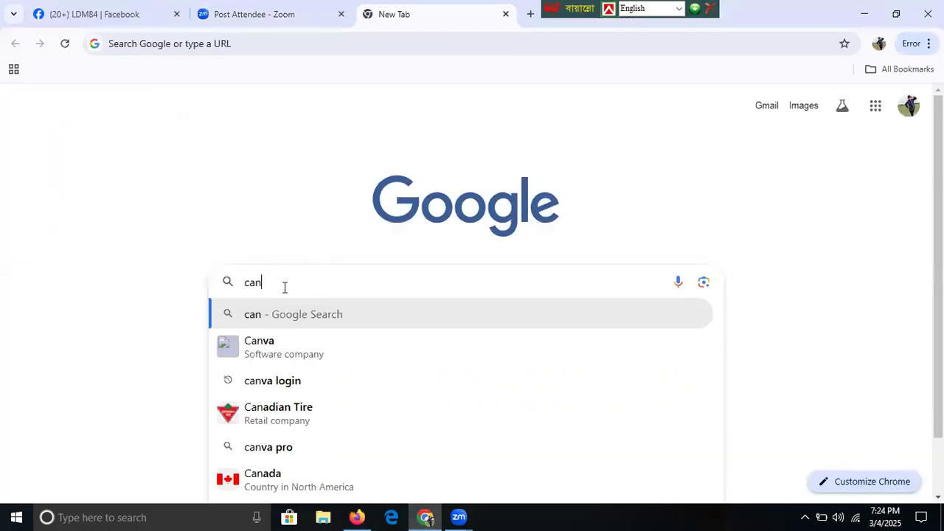
left_click(253, 341)
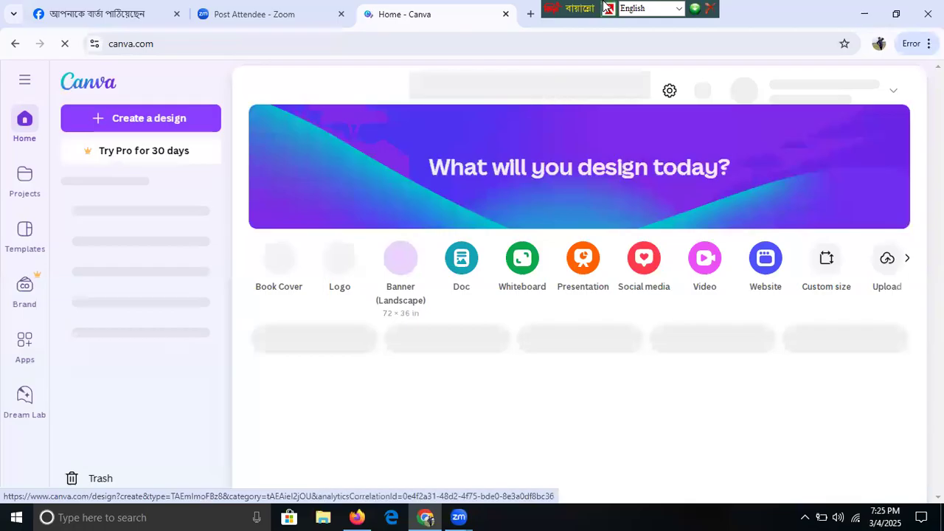
- Create a custom-size Canva design of width 2048 and height 1152 px
left_click(169, 118)
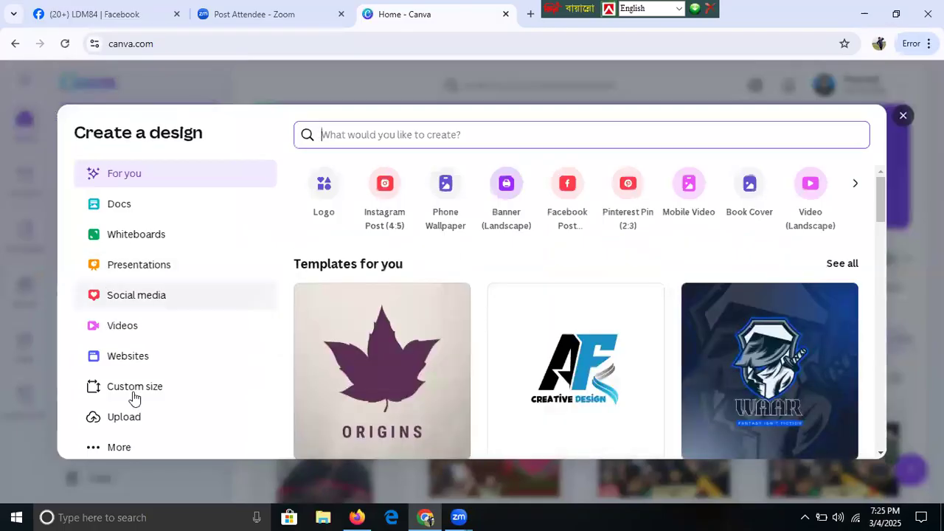
left_click(135, 394)
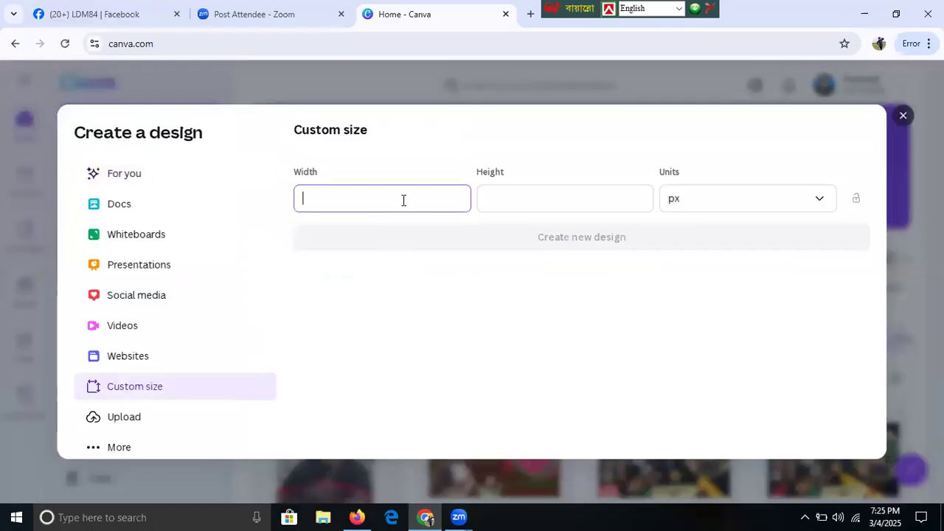
type("2048")
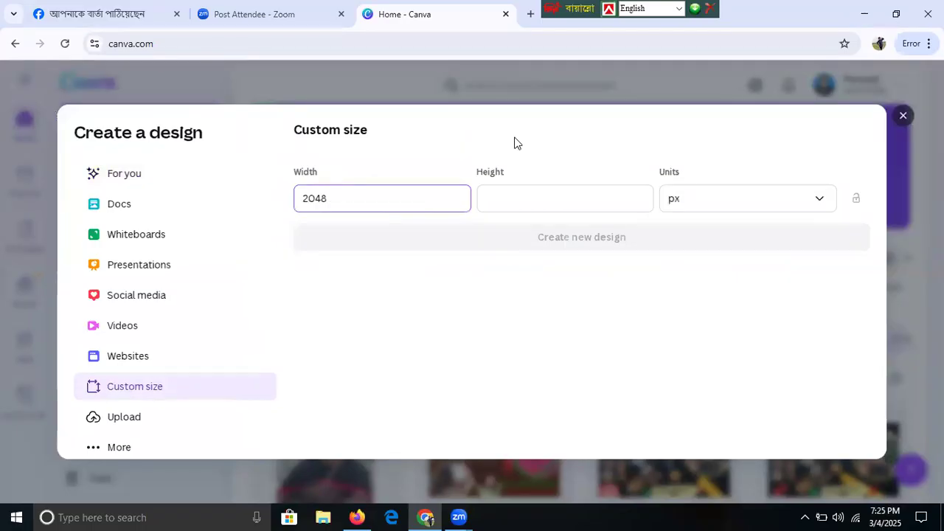
left_click(530, 202)
type("1152")
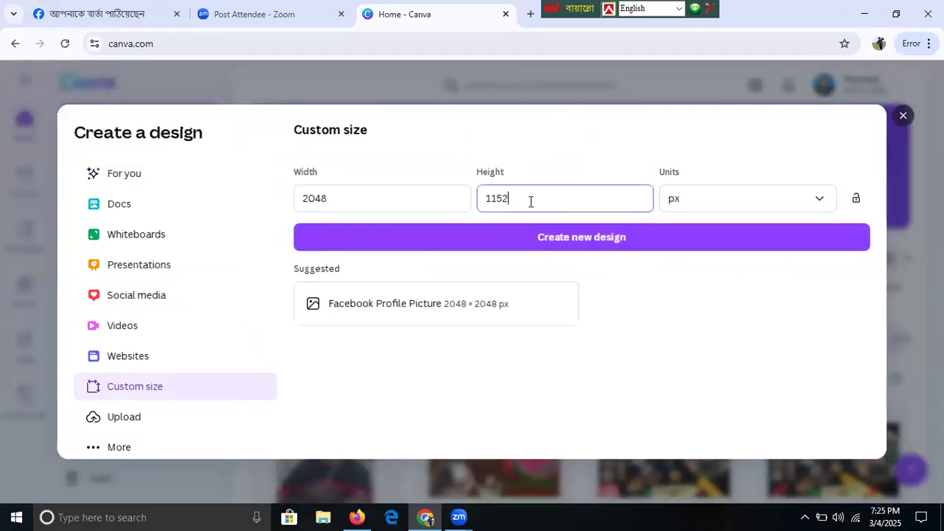
left_click(592, 234)
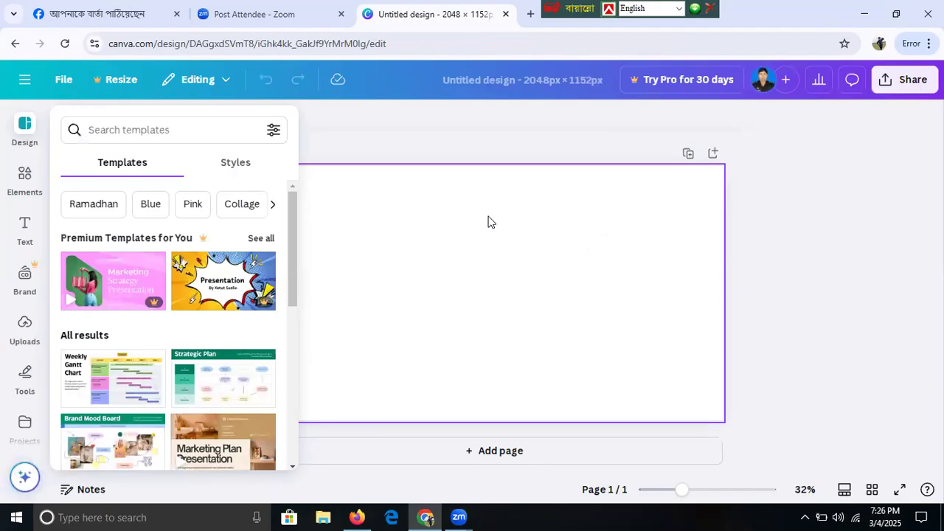
- Search templates for 'youtube' and apply the yellow-and-black SHADOW RAJTV banner template
left_click(129, 131)
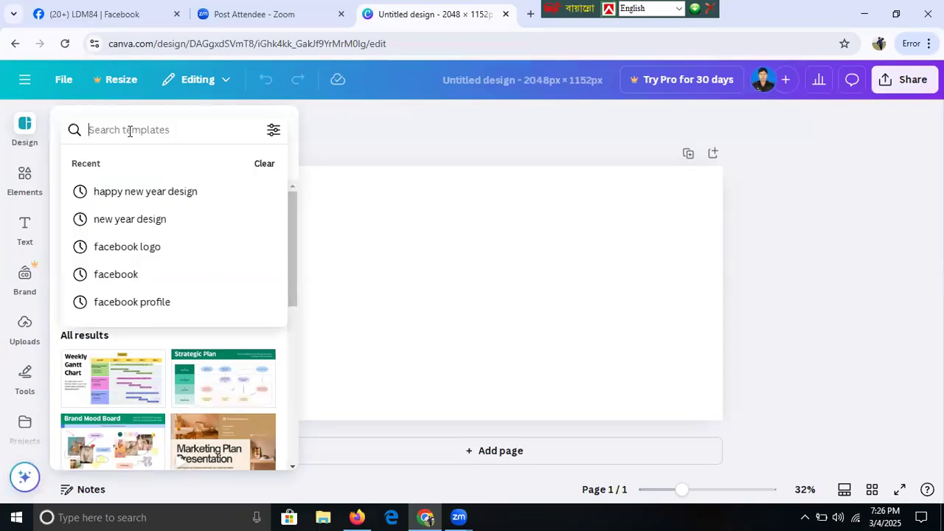
type("youtube")
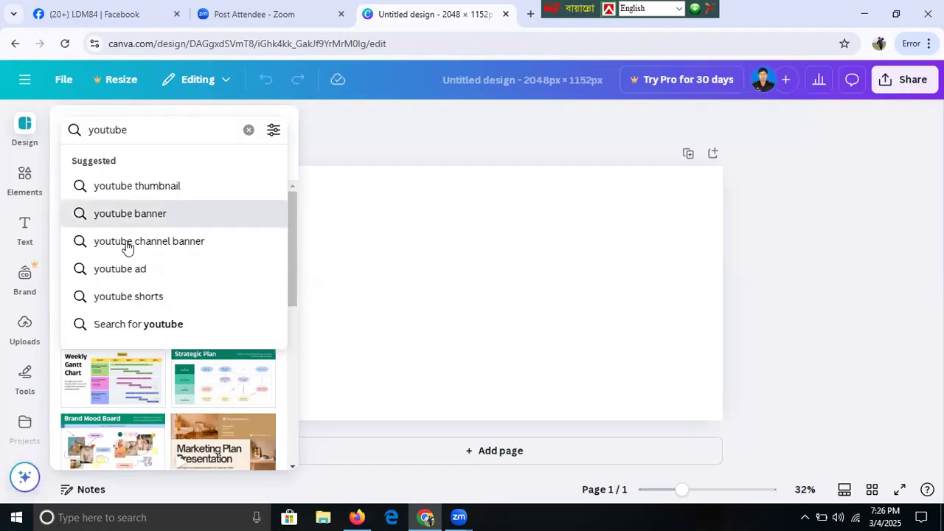
key("Return")
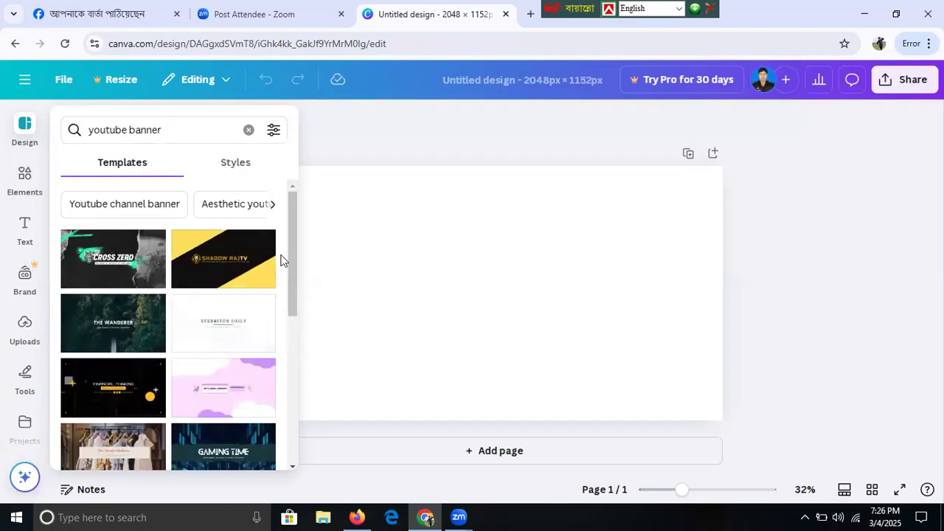
left_click(226, 277)
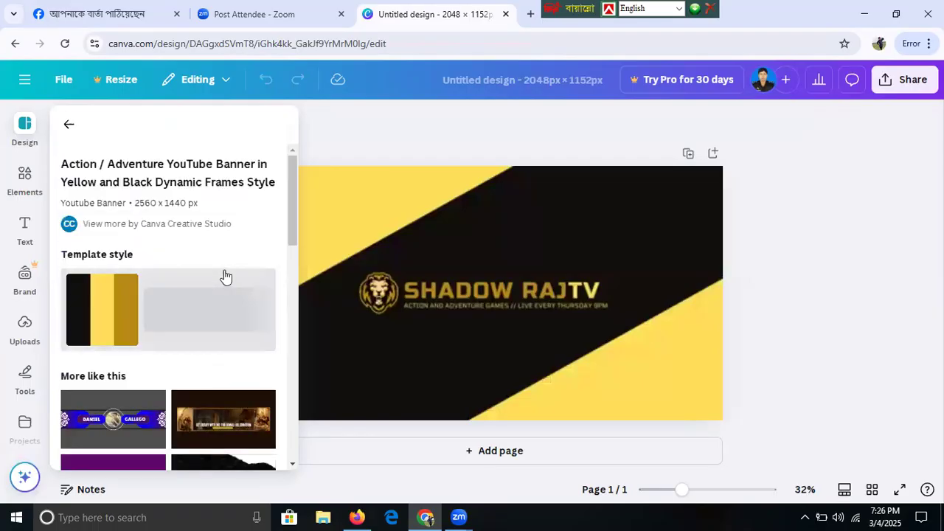
left_click(529, 347)
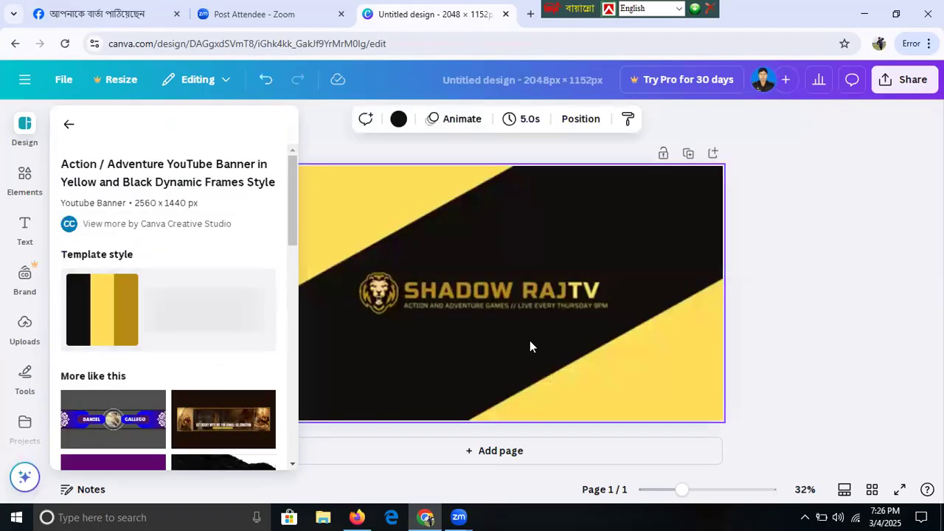
- Replace the SHADOW RAJTV headline with MUMU'S DIGITAL WORLD and widen its text box to one line
left_click(601, 291)
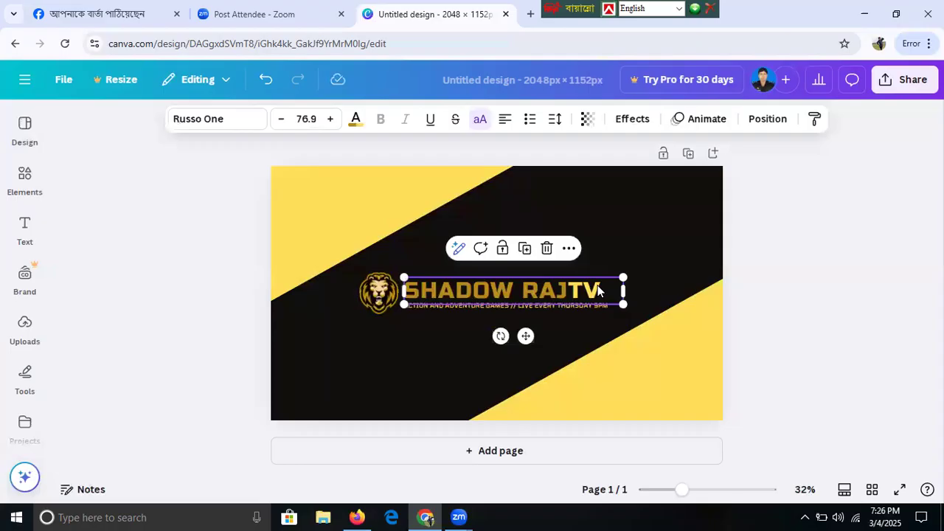
double_click(597, 290)
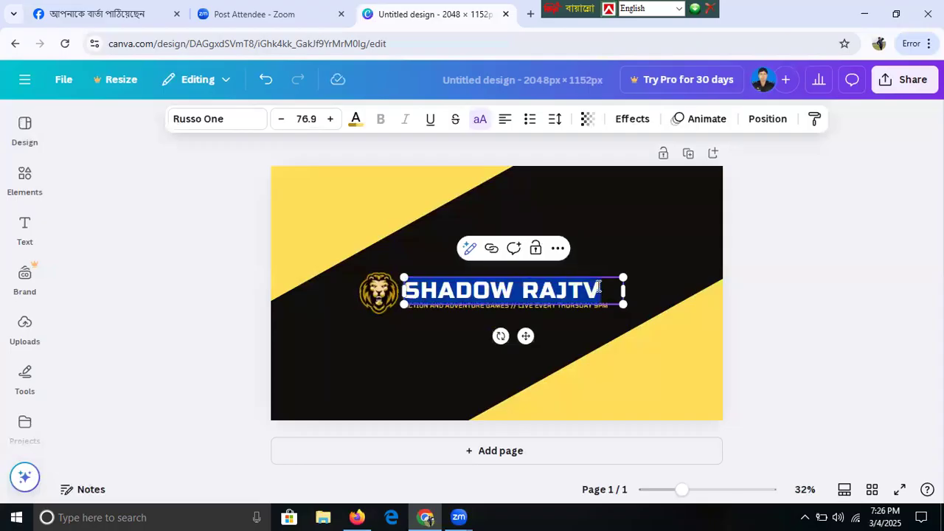
key("BackSpace")
type("MU")
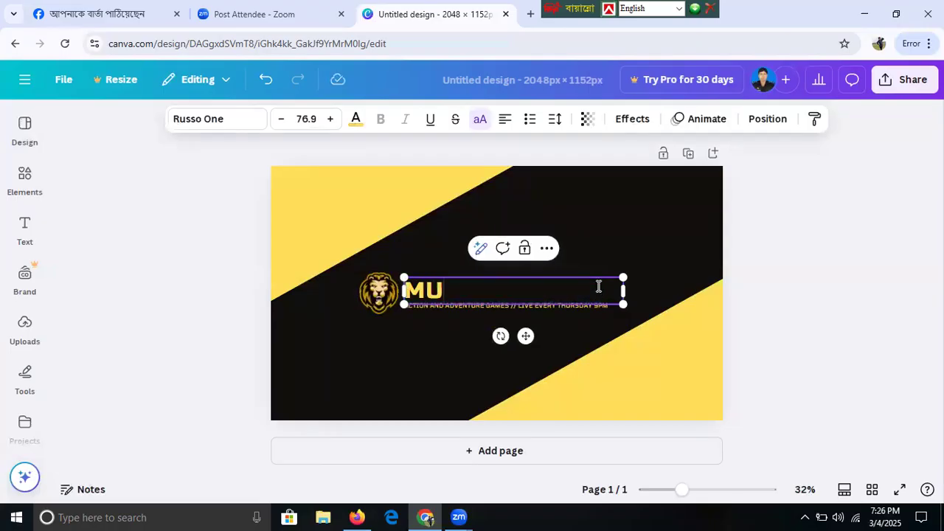
type("MU")
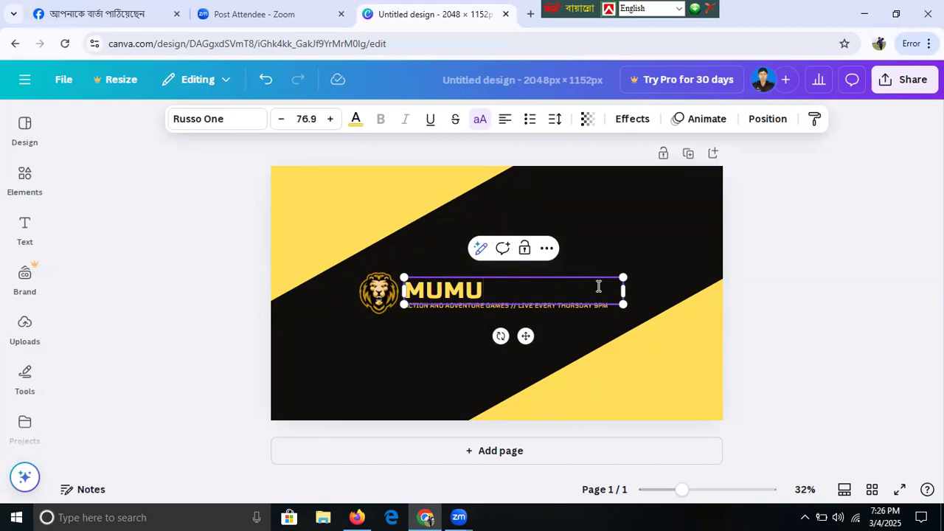
type("'S DIGI")
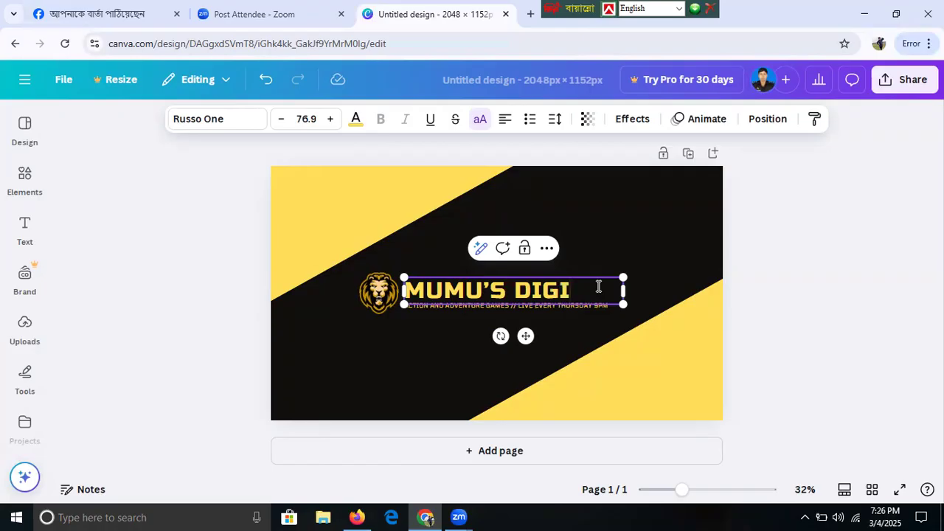
type("TAL WOR")
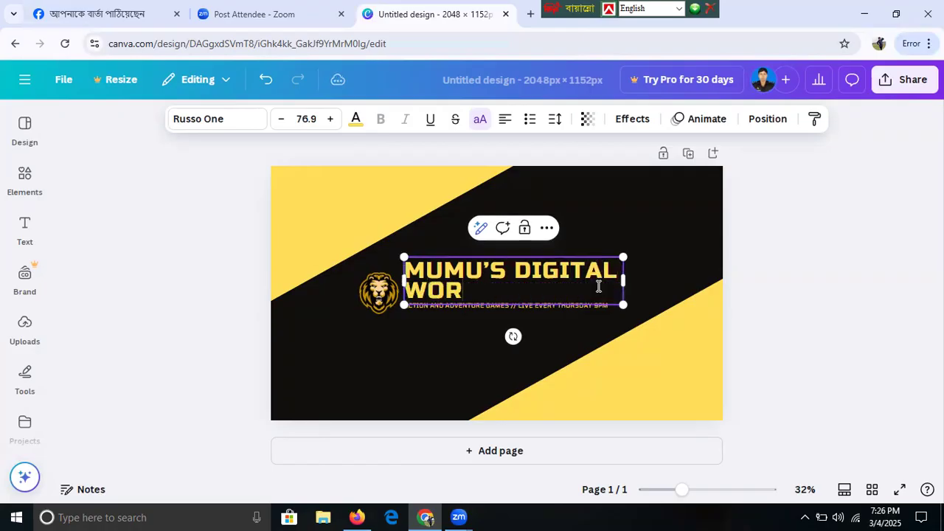
type("LD")
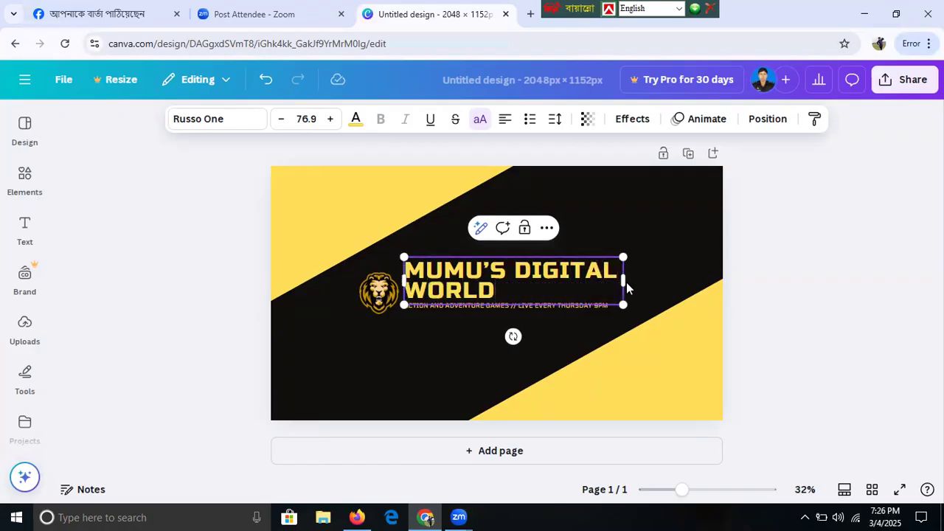
mouse_move(625, 279)
left_mouse_down()
mouse_move(674, 292)
mouse_move(730, 288)
mouse_move(704, 308)
mouse_move(625, 274)
mouse_move(596, 273)
mouse_move(610, 286)
left_mouse_up()
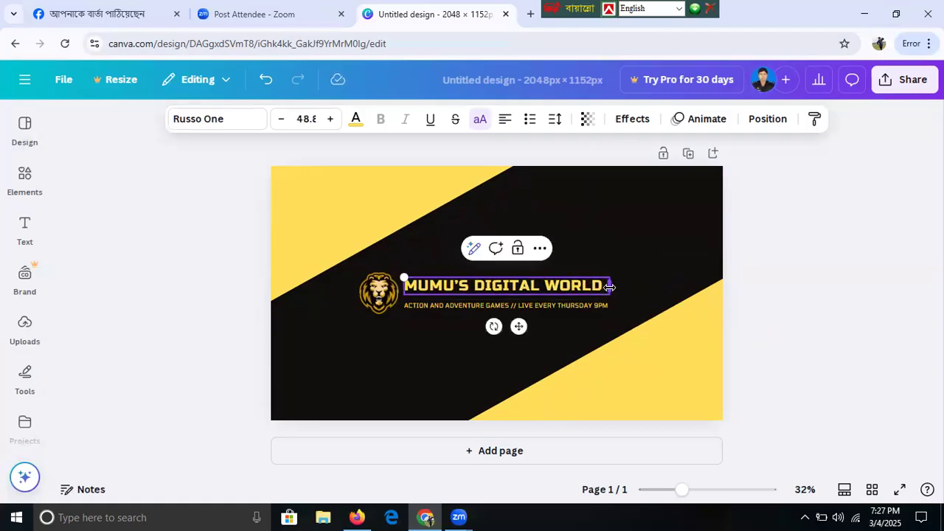
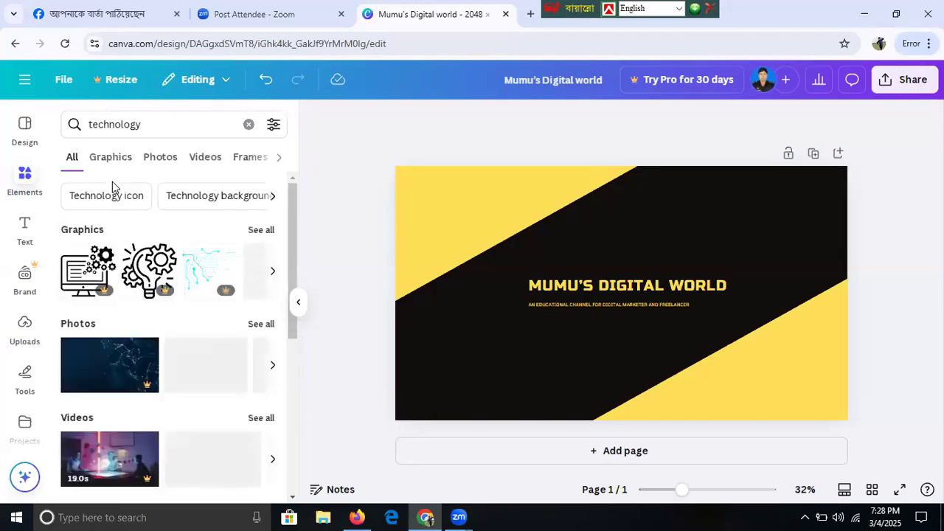
- Browse all technology graphics, then add a lightbulb graphic and shrink it
left_click(262, 231)
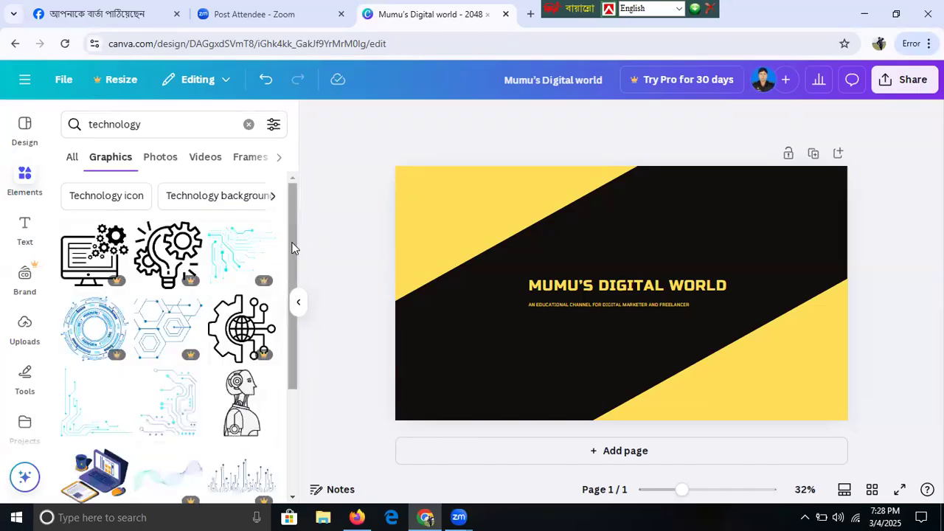
scroll(288, 280, "down", 2)
scroll(277, 321, "down", 1)
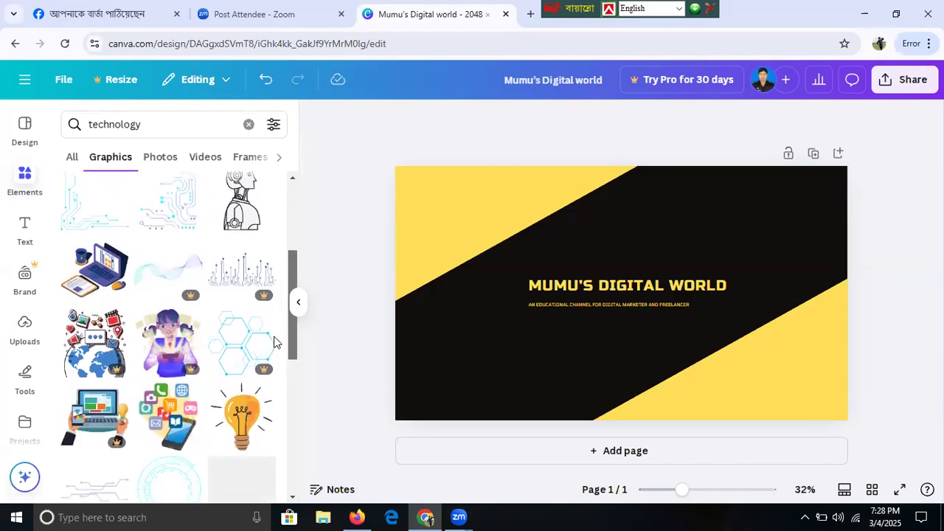
scroll(274, 349, "down", 1)
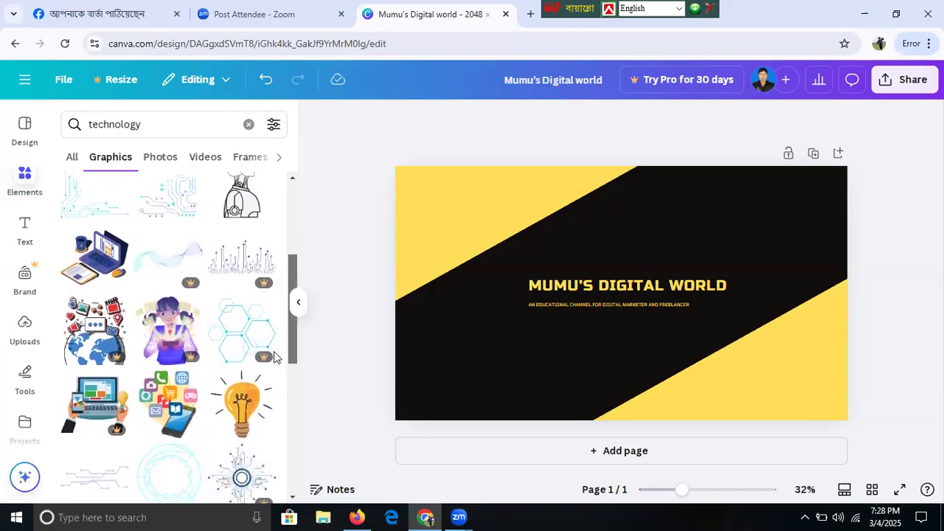
scroll(274, 357, "down", 1)
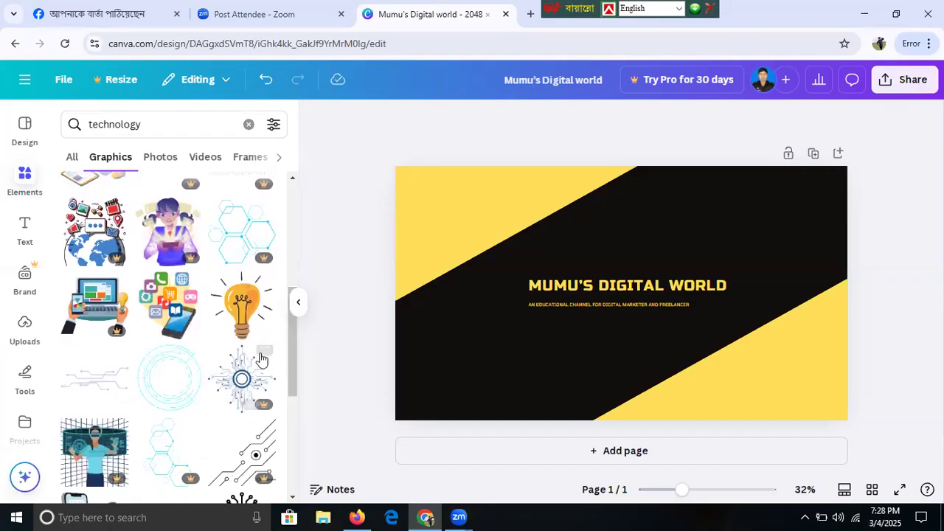
left_click(242, 323)
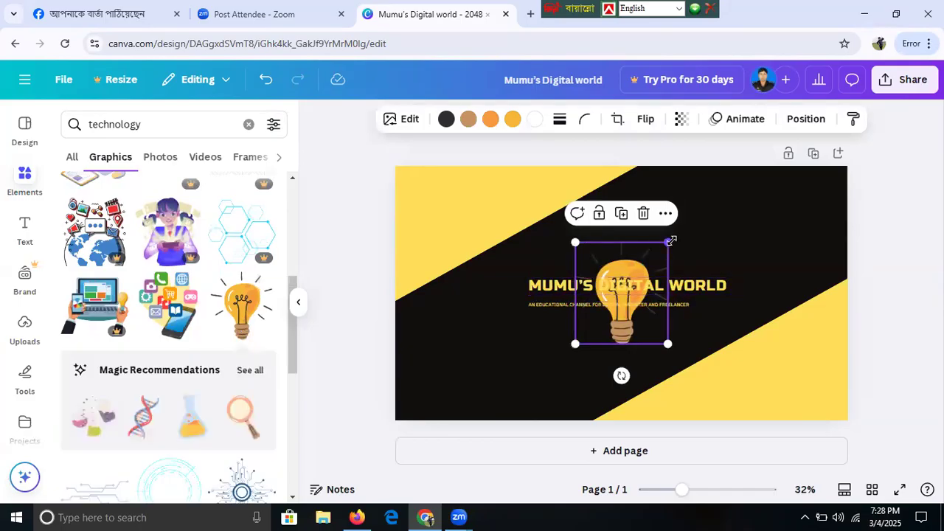
left_click_drag(667, 243, 593, 323)
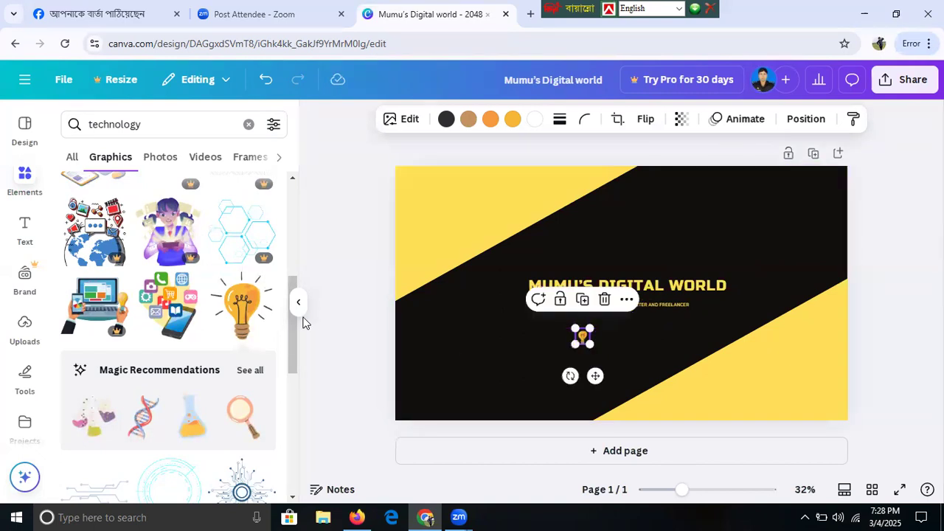
- Add the phone-and-apps graphic, delete the lightbulb, and shrink it to about 169×195 left of the title
left_click(171, 321)
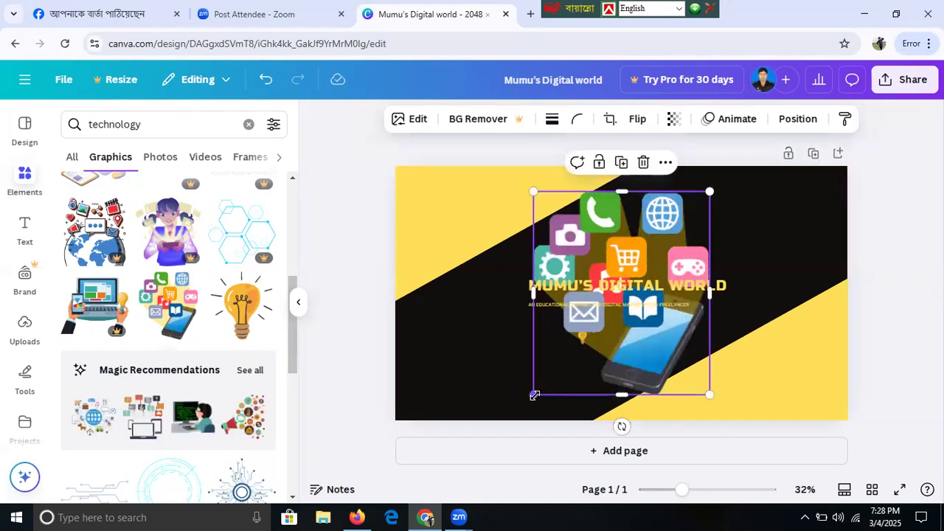
left_click_drag(535, 396, 654, 309)
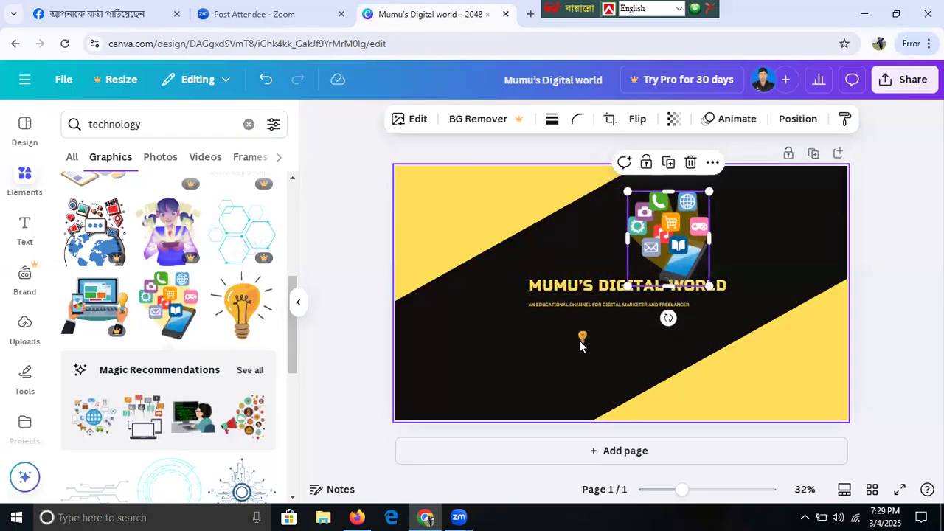
left_click(581, 338)
key("Delete")
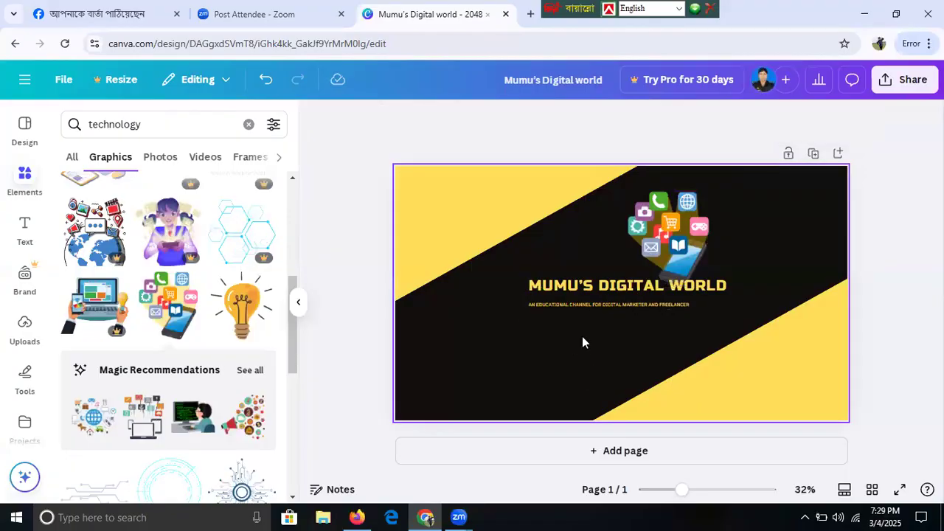
left_click(688, 247)
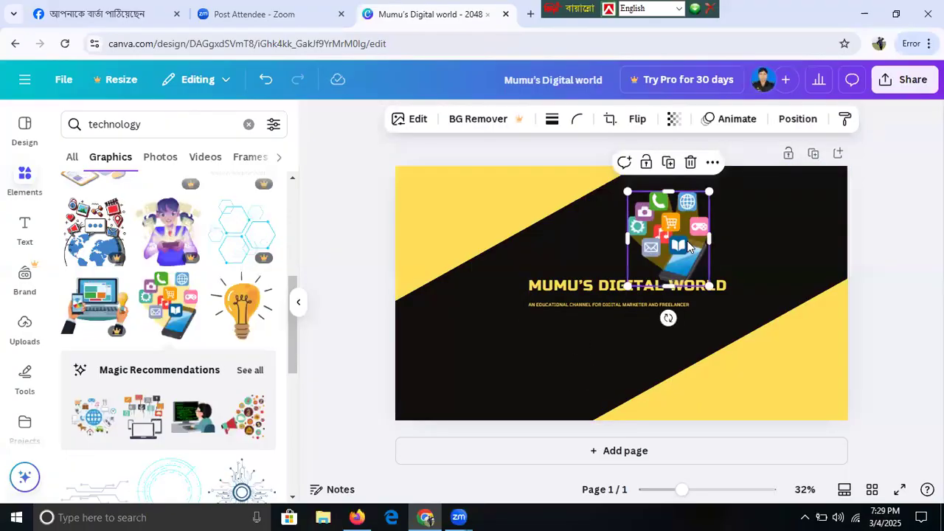
left_click_drag(688, 247, 520, 298)
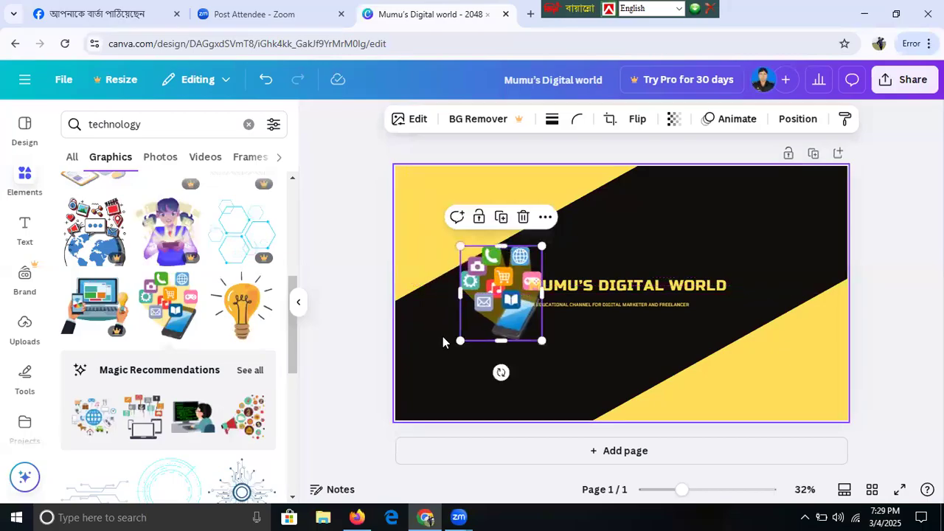
left_click_drag(462, 341, 541, 334)
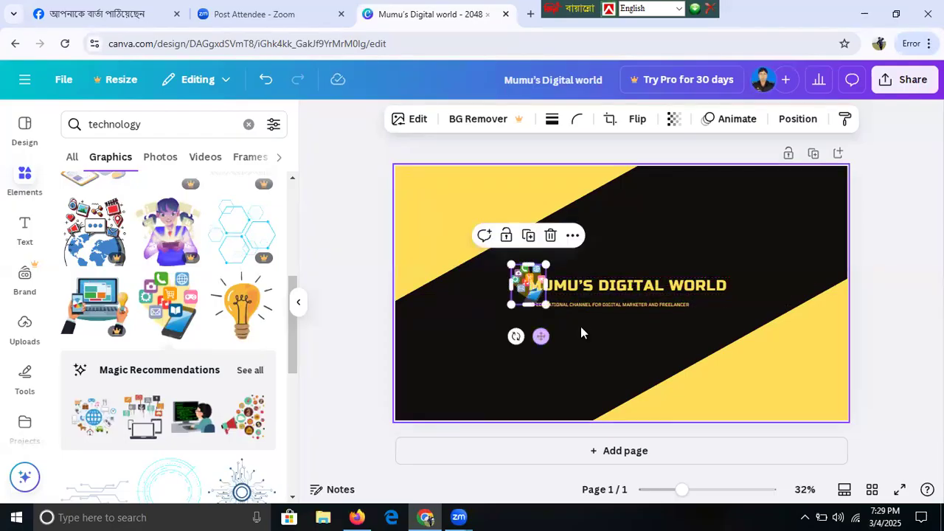
- Shrink the MUMU'S DIGITAL WORLD title slightly and move the tagline right, directly beneath it
left_click(658, 292)
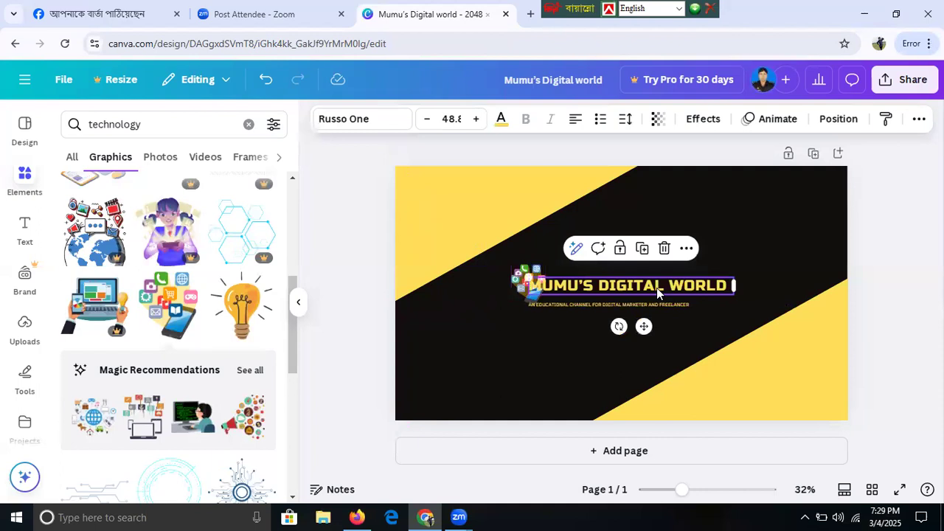
left_click_drag(544, 275, 550, 276)
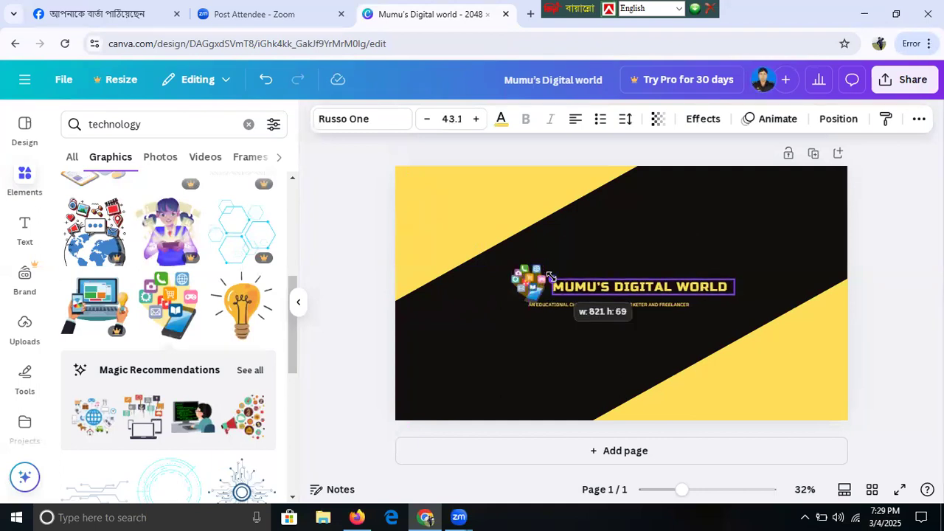
left_click(672, 304)
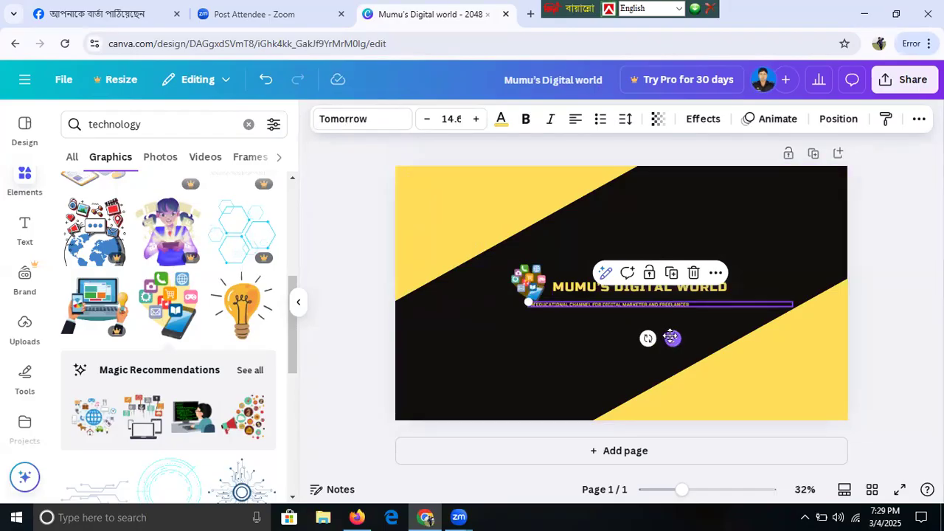
left_click_drag(672, 339, 705, 328)
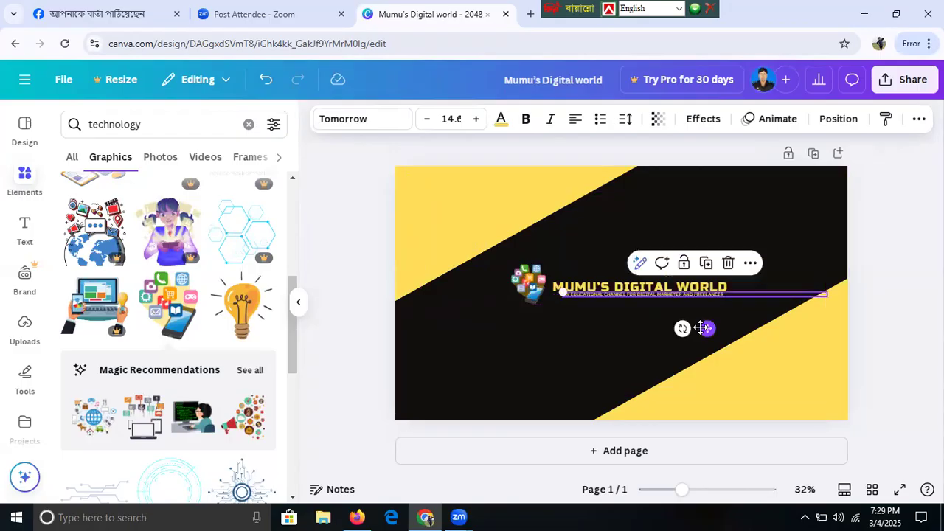
left_click(688, 369)
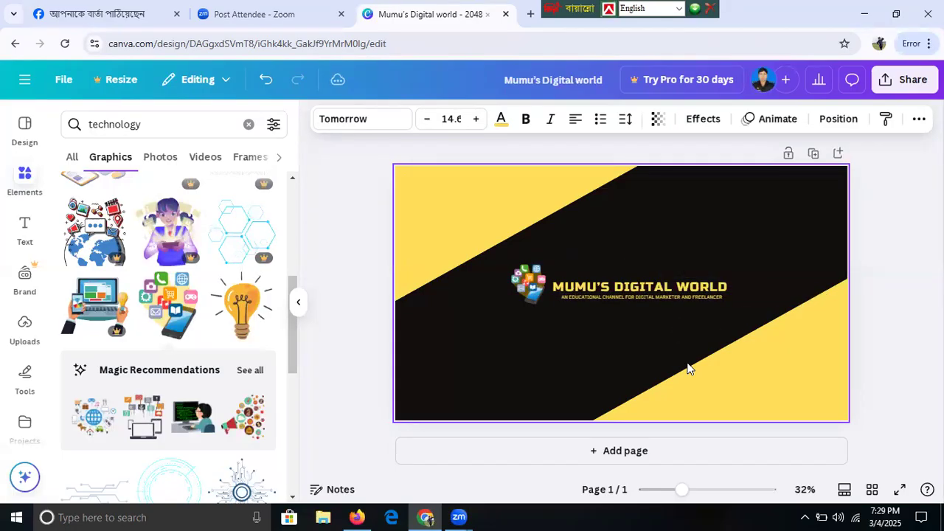
key("Escape")
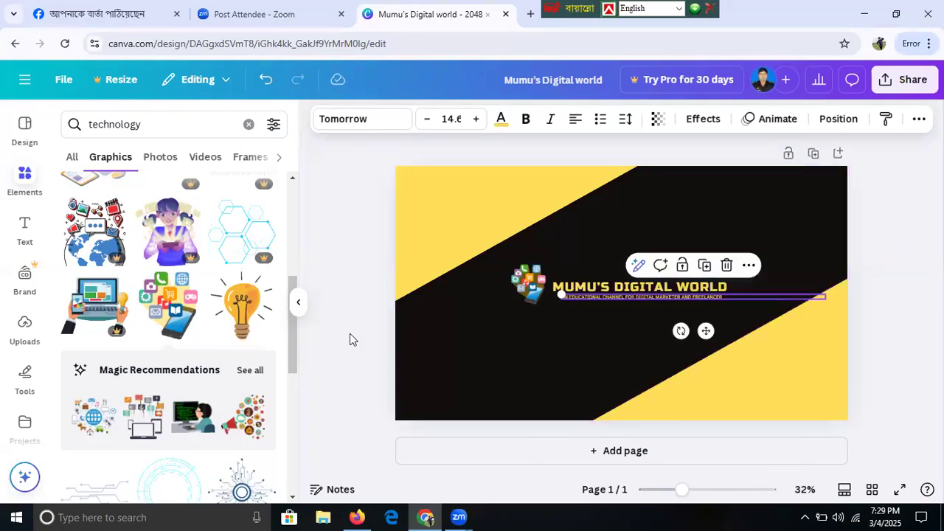
- Re-angle and reposition the upper and lower yellow diagonal shapes to narrow the black band
left_click(362, 339)
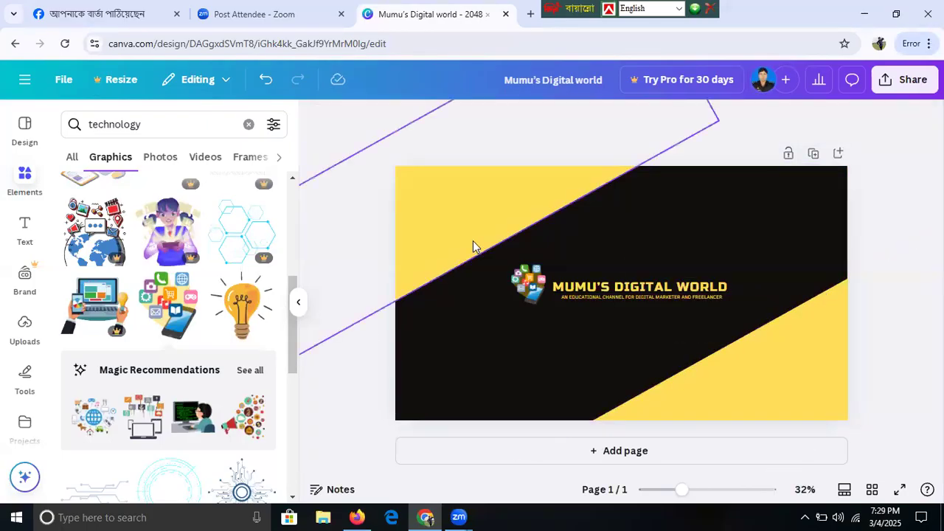
left_click(485, 254)
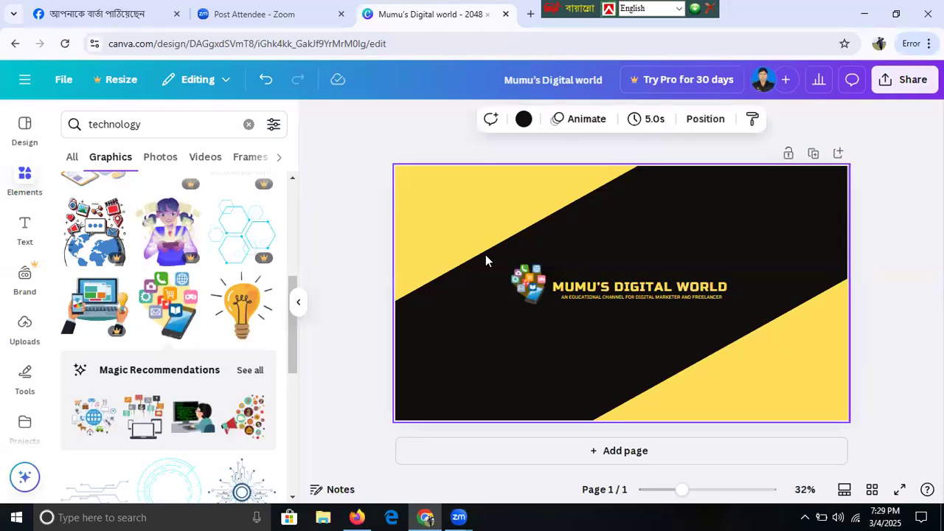
left_click(445, 269)
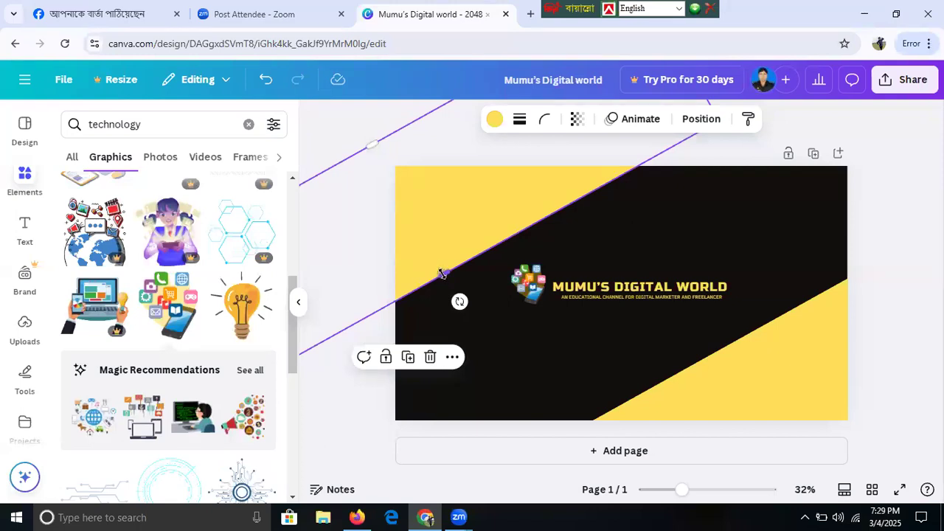
left_click_drag(452, 290, 460, 288)
left_click_drag(568, 365, 695, 404)
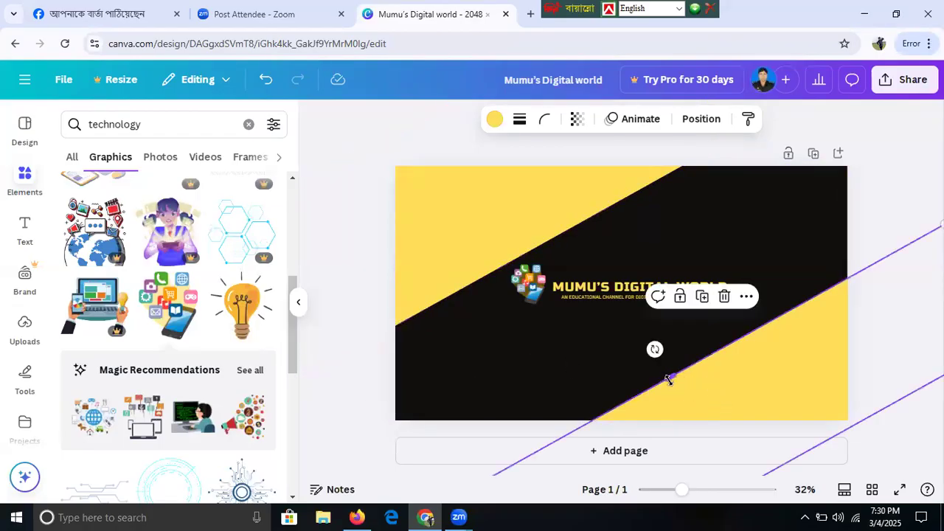
left_click_drag(668, 376, 657, 361)
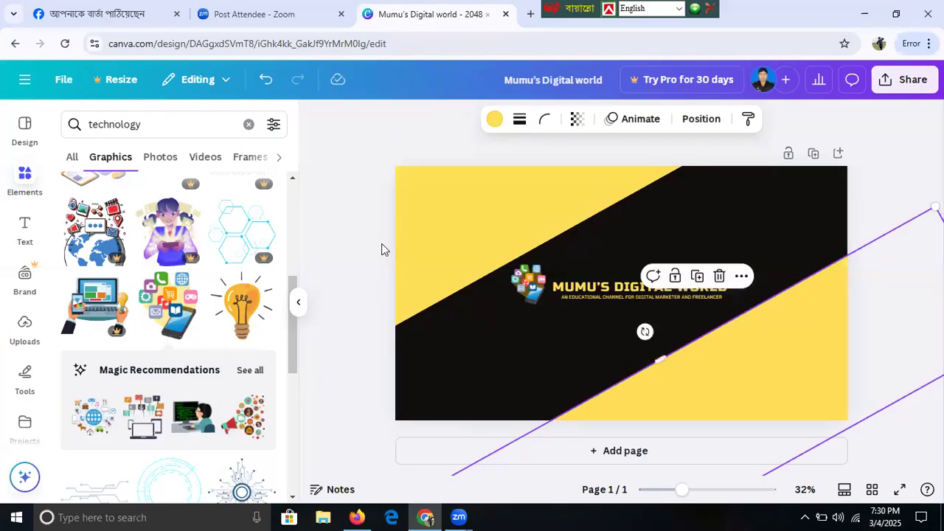
key("Delete")
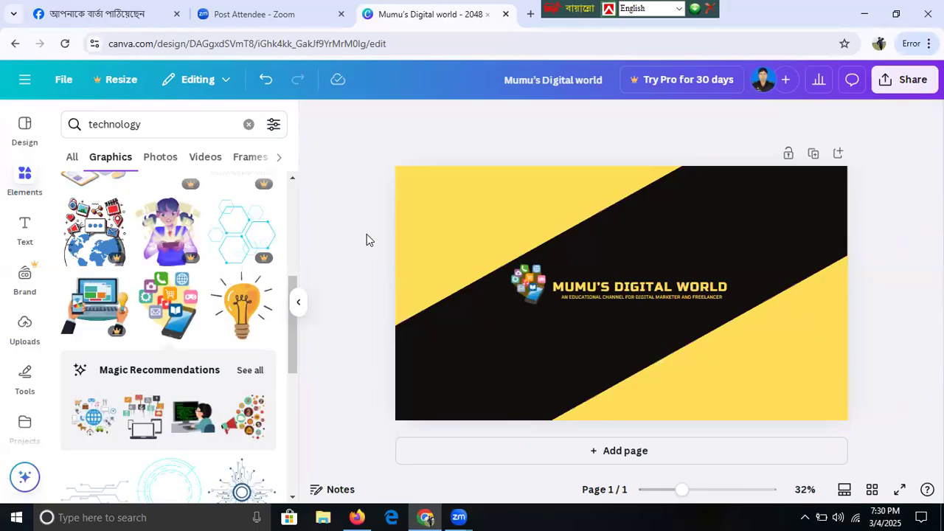
left_click(904, 81)
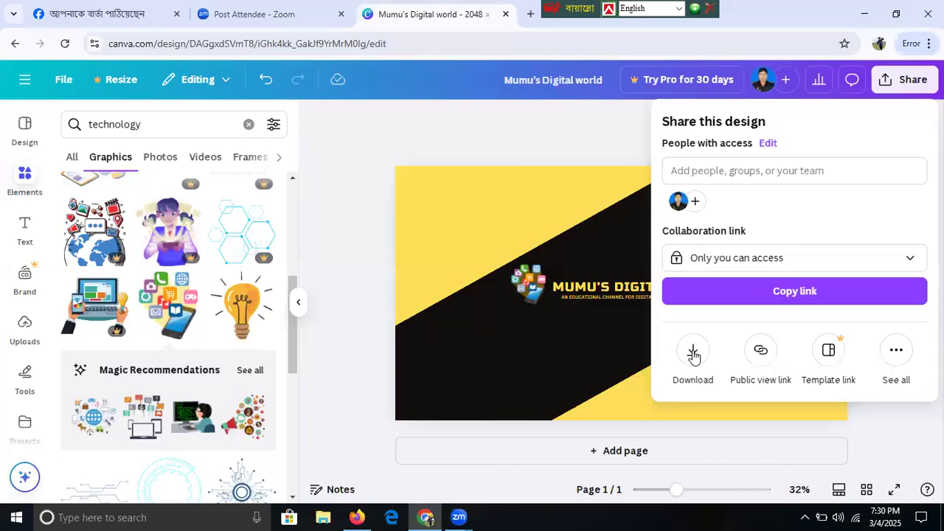
left_click(693, 356)
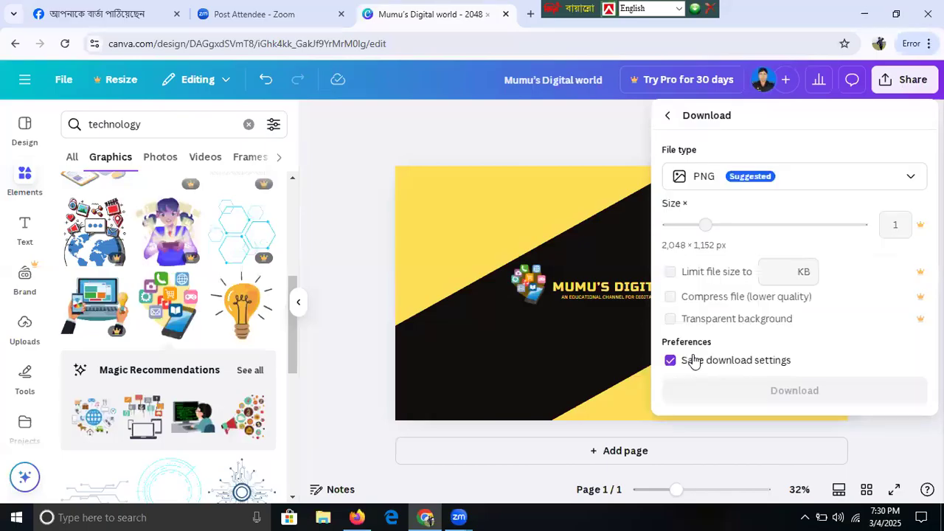
left_click(823, 180)
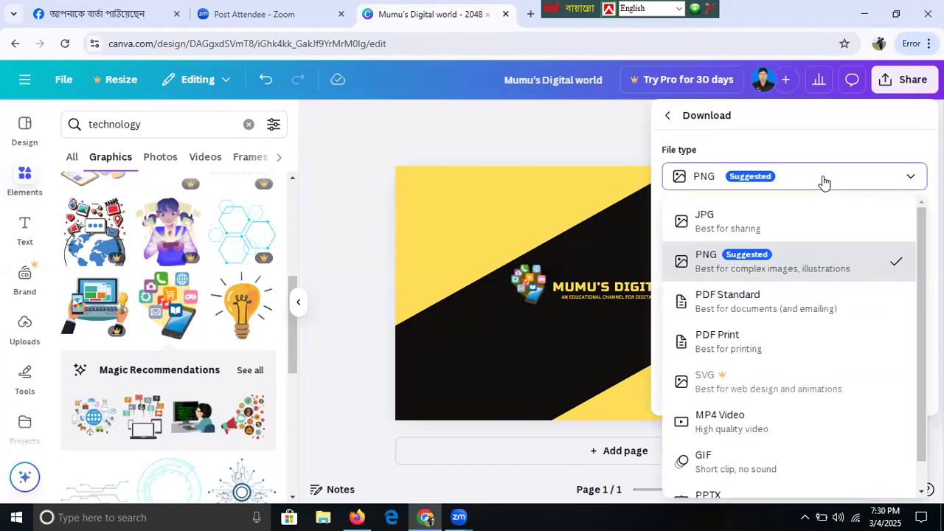
left_click(723, 218)
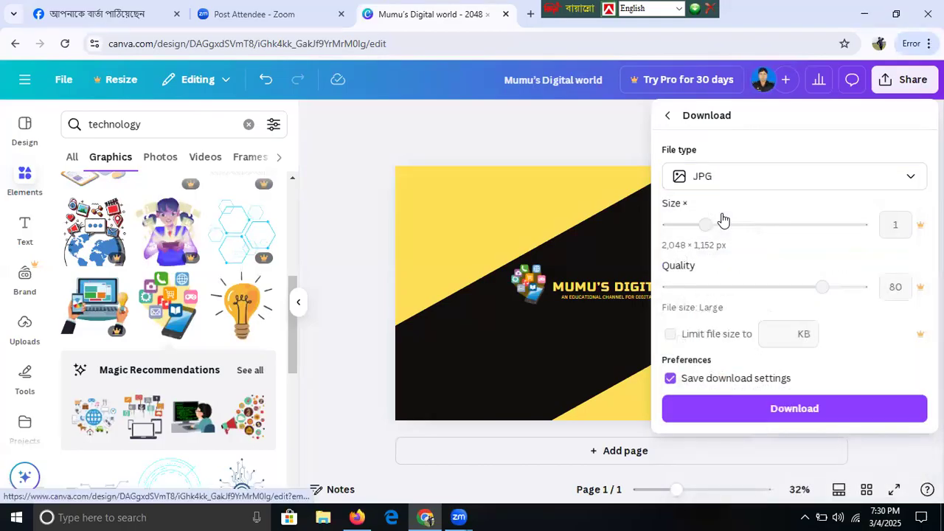
left_click(791, 410)
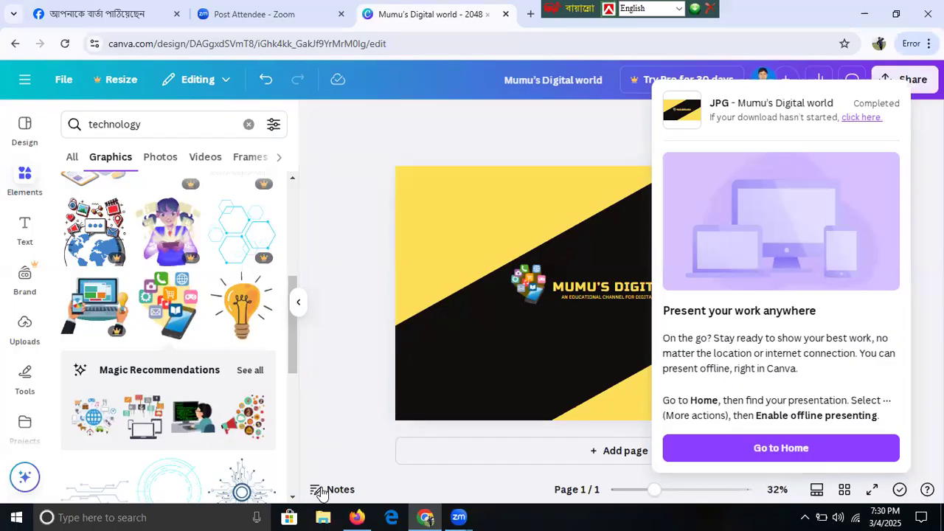
left_click(357, 515)
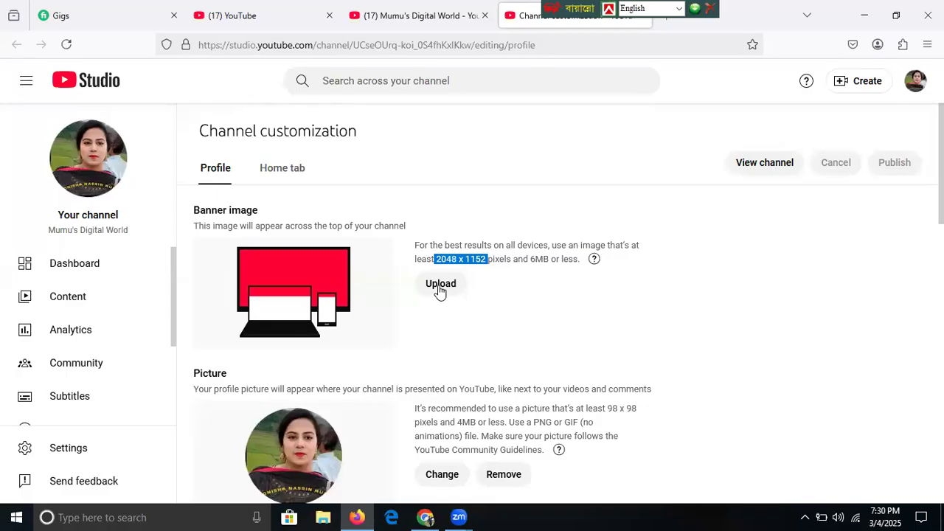
- Upload a new banner, selecting the Mumu's Digital world image from the Downloads folder
left_click(441, 284)
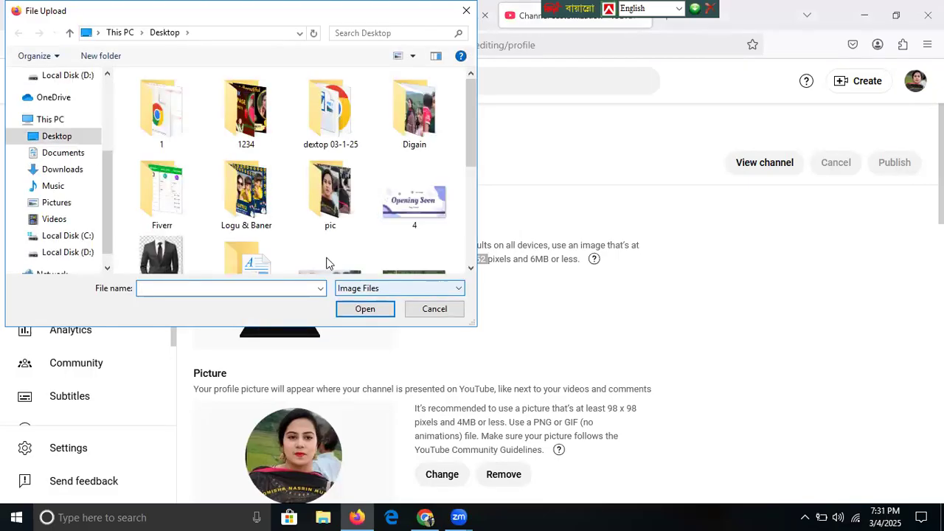
left_click(63, 171)
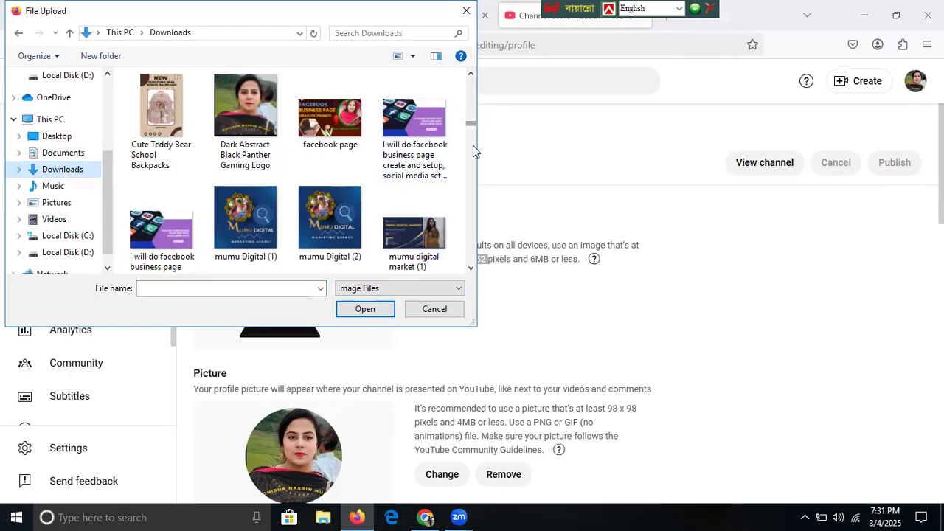
scroll(473, 146, "down", 3)
scroll(473, 154, "down", 1)
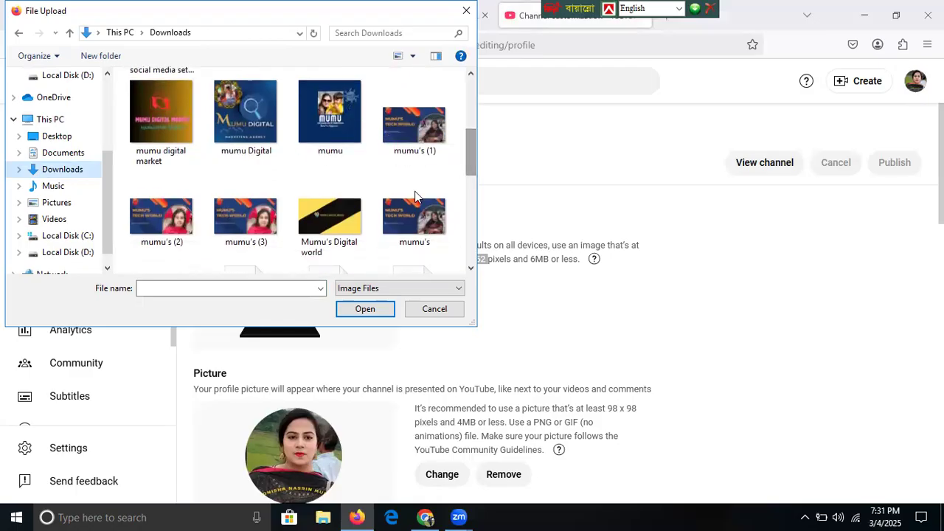
left_click(337, 232)
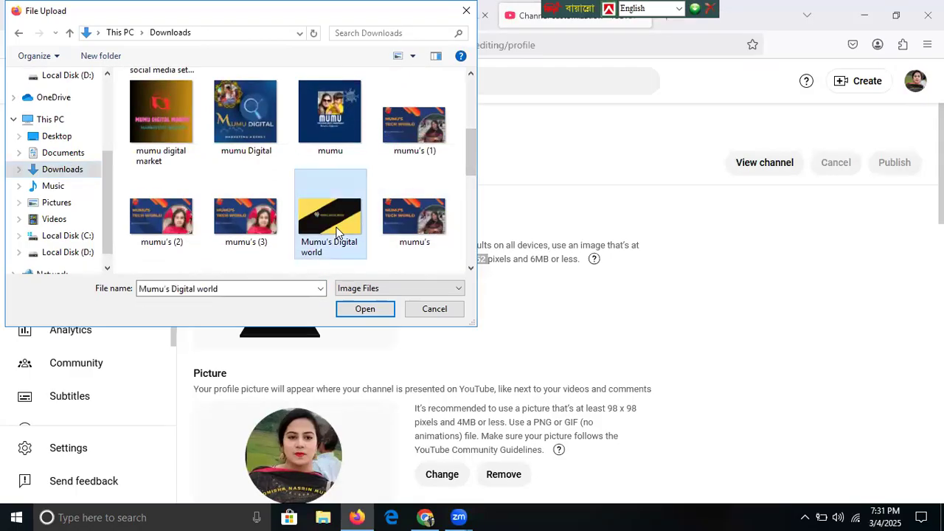
- Open the Mumu's Digital world image and accept the banner crop with Done
left_click(365, 309)
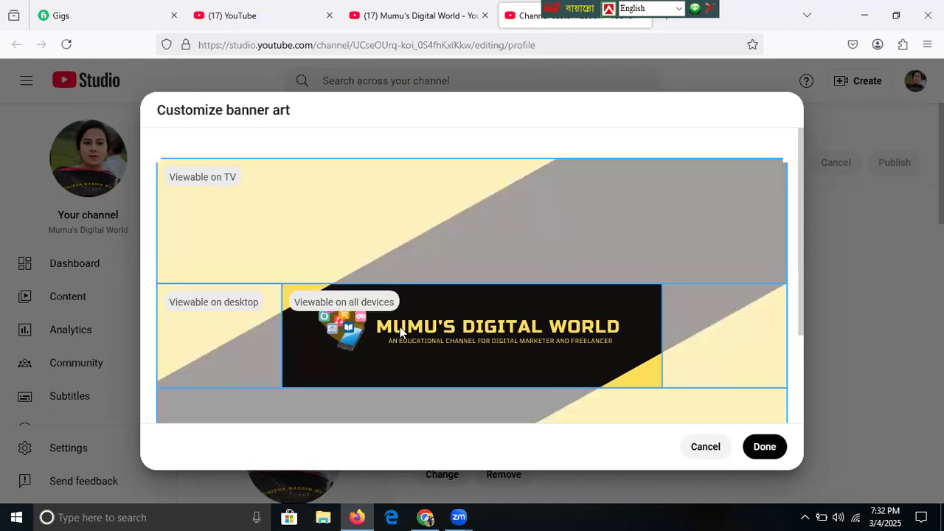
left_click(761, 449)
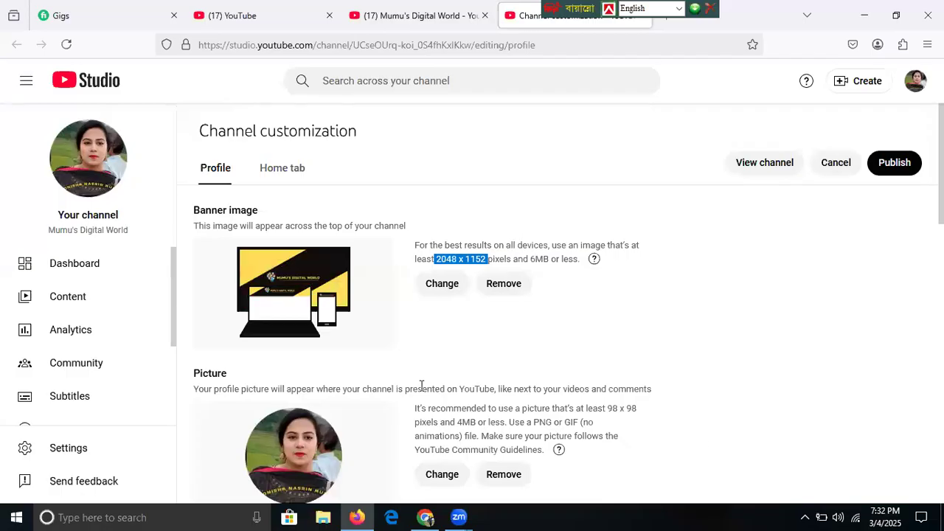
- Publish the channel customization changes with the new MUMU'S DIGITAL WORLD banner
left_click(898, 169)
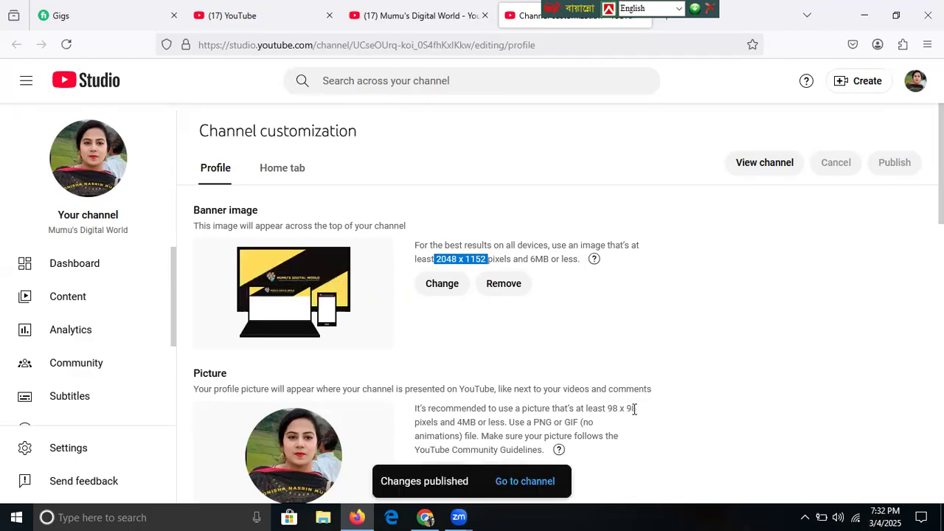
- Switch back to the Canva banner design window and bring up Canva's main menu
mouse_move(426, 516)
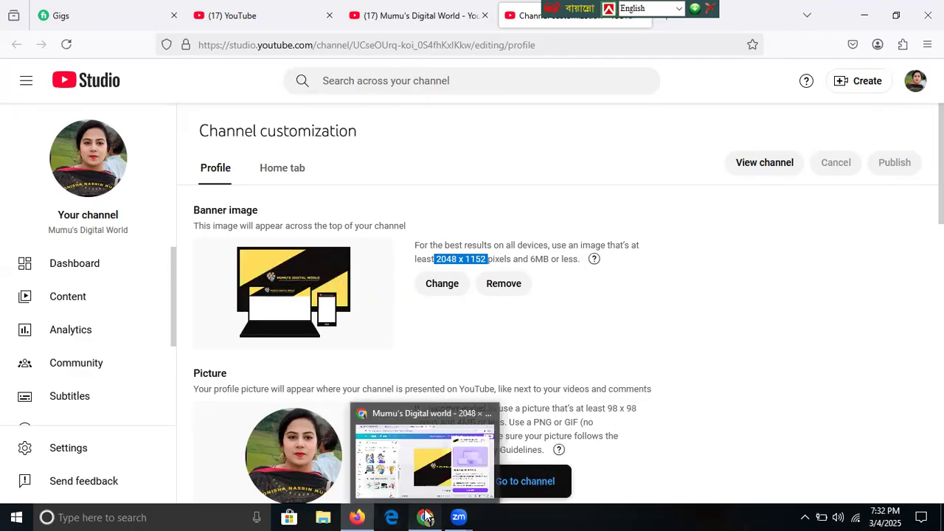
left_click(402, 476)
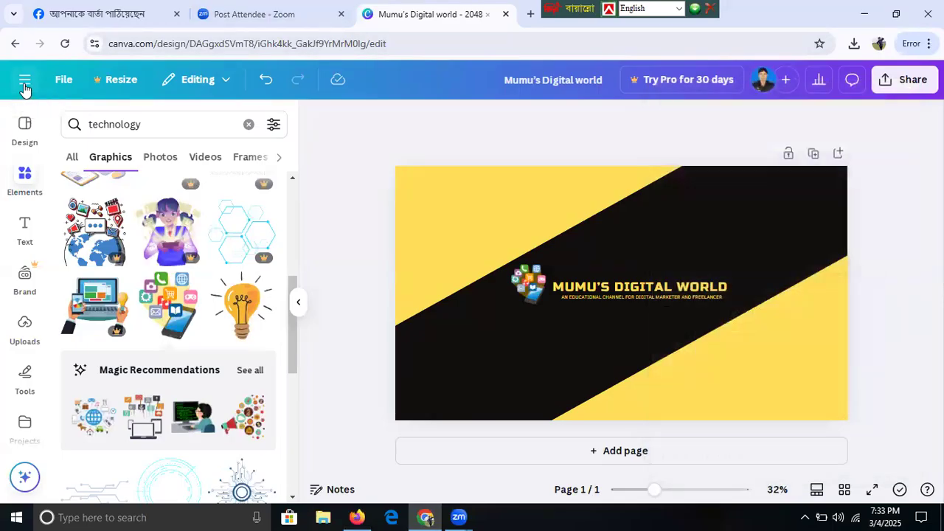
left_click(25, 83)
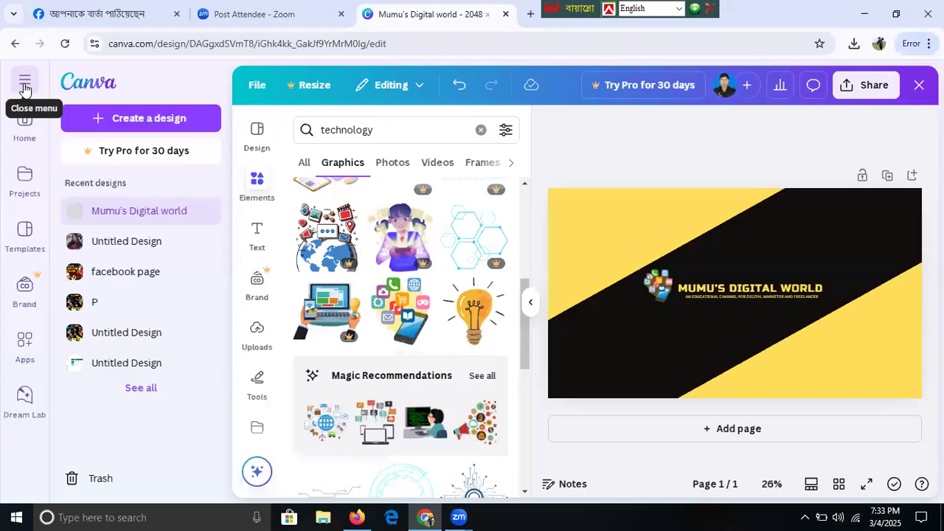
- Create a new custom-size Canva design of width 98 and height 98 px
left_click(23, 136)
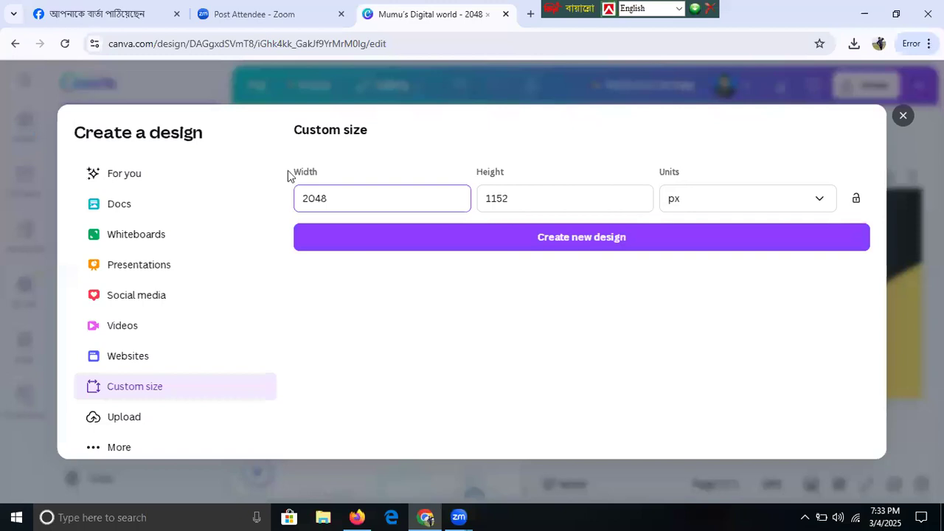
left_click(336, 191)
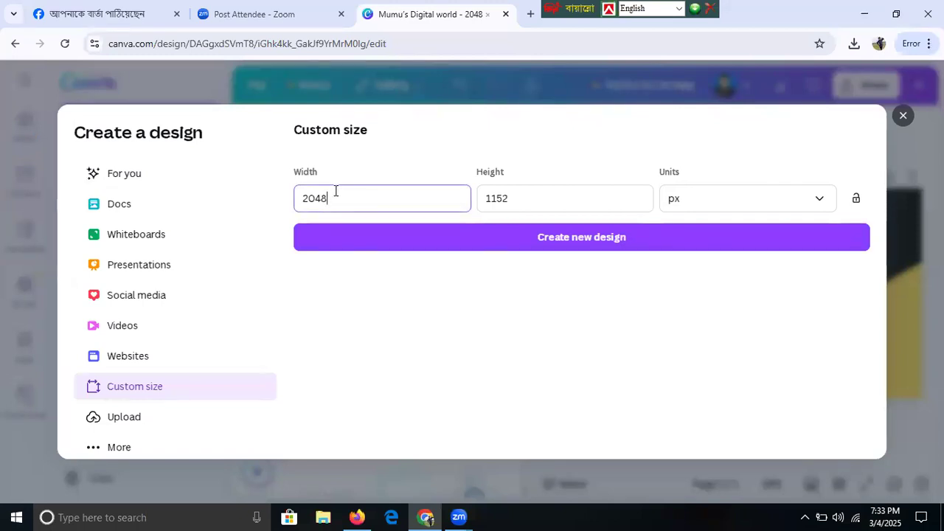
key("BackSpace")
key("BackSpace")
key("BackSpace")
key("BackSpace")
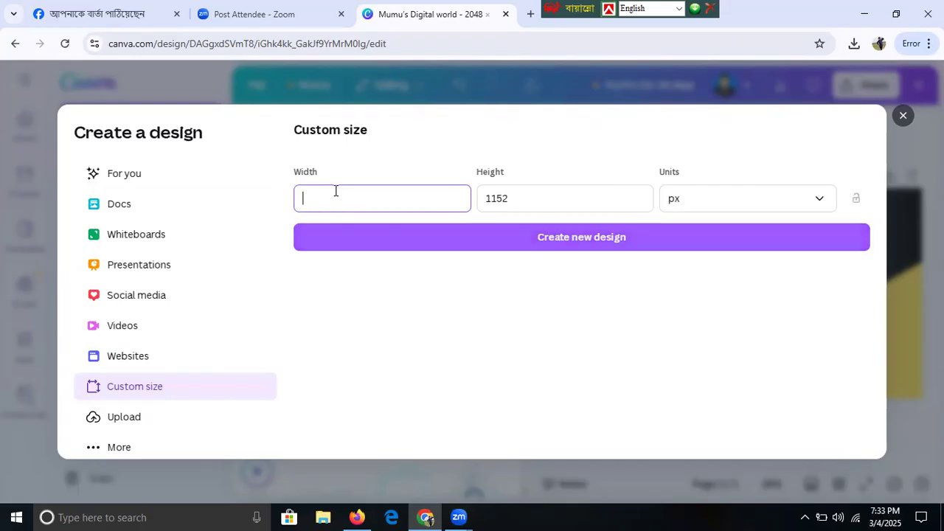
type("98")
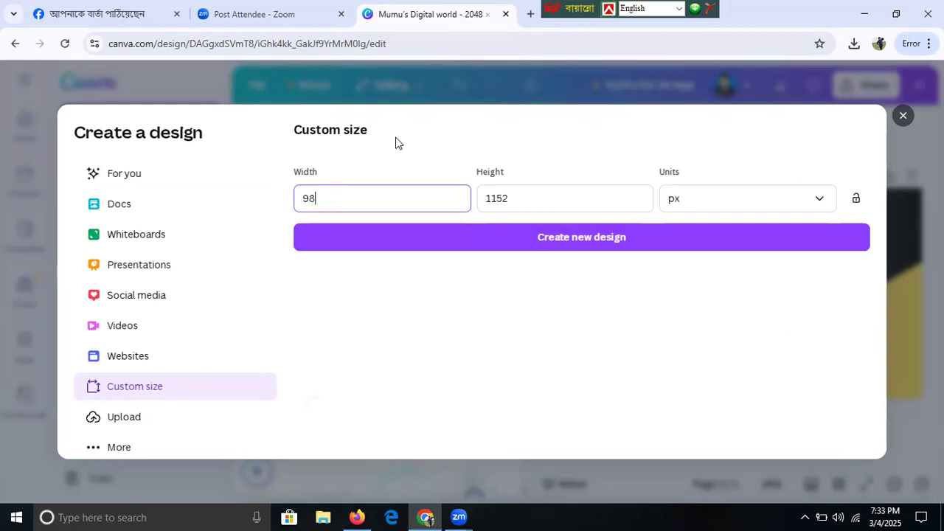
left_click(506, 200)
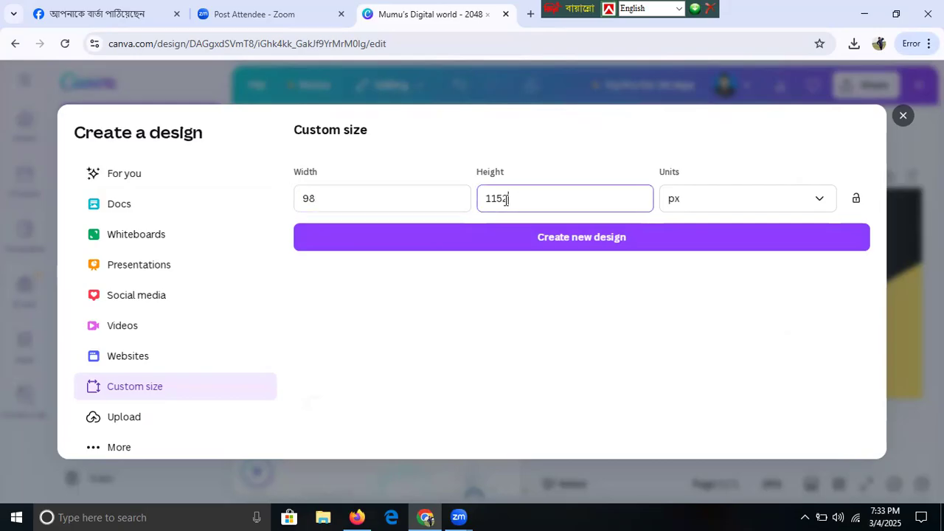
key("BackSpace")
key("BackSpace")
key("BackSpace")
key("BackSpace")
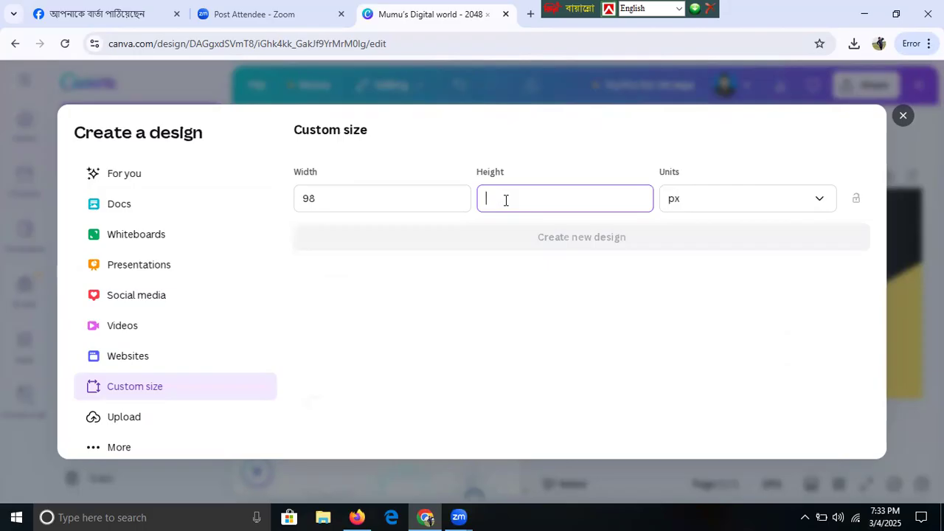
type("98")
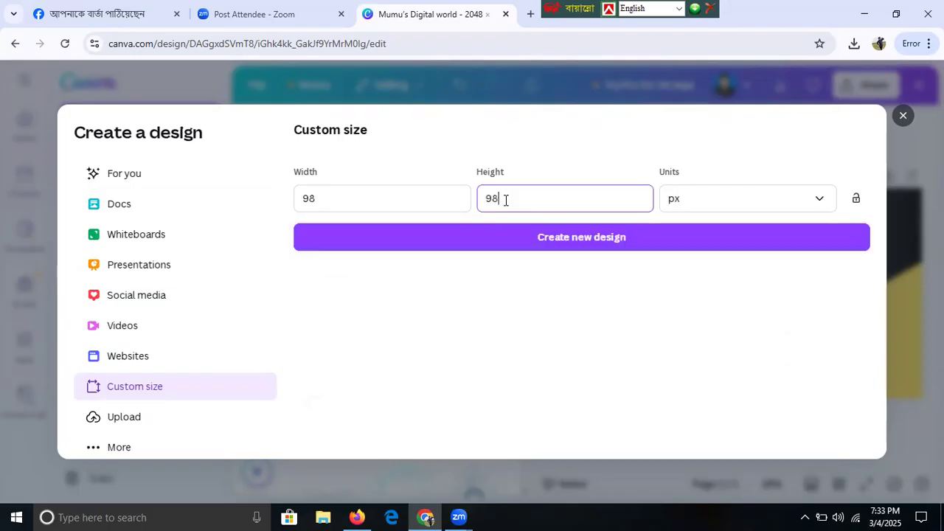
left_click(519, 236)
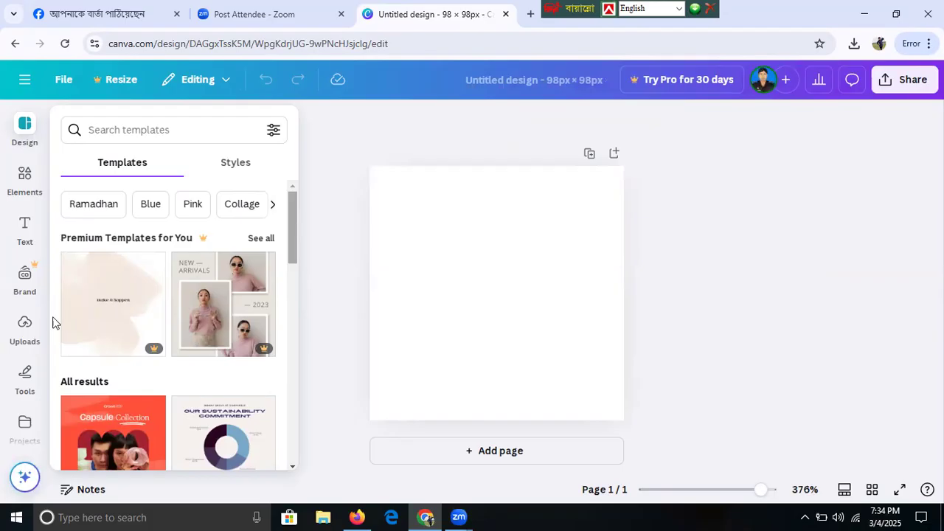
- Add a heading reading MUMU'S DIGITAL WORLD and shrink it to about 4.4 on one line
left_click(24, 235)
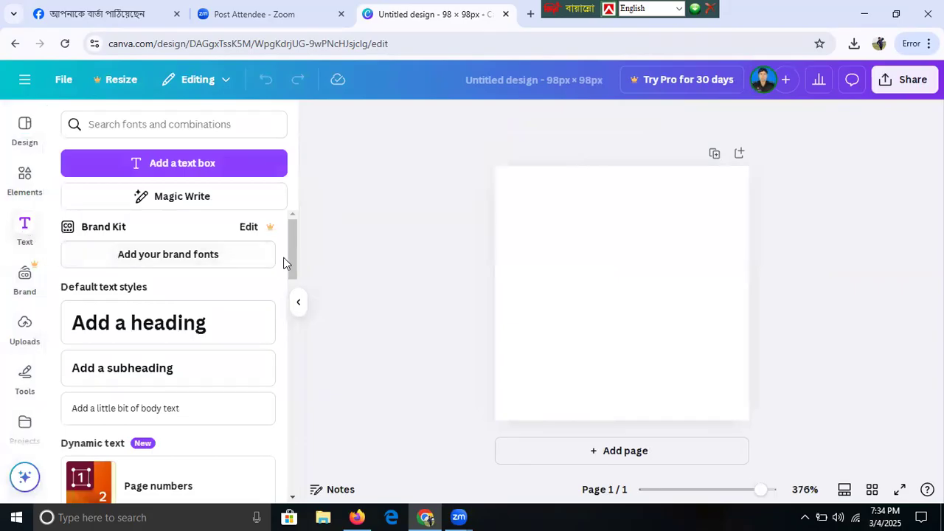
left_click(174, 330)
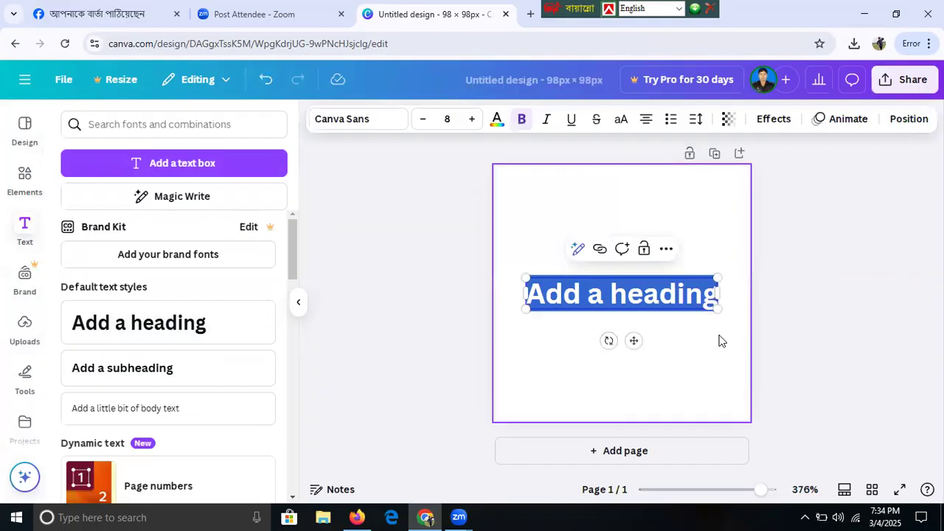
key("BackSpace")
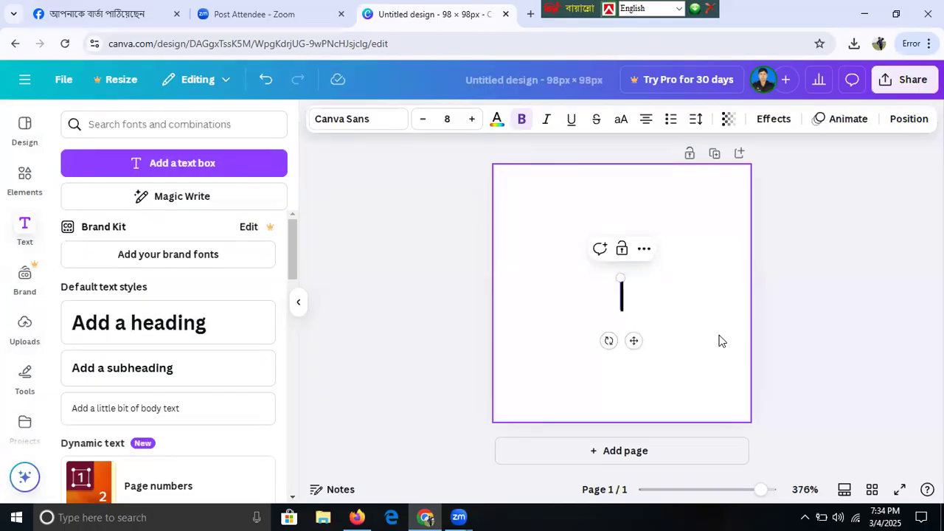
type("MuMu")
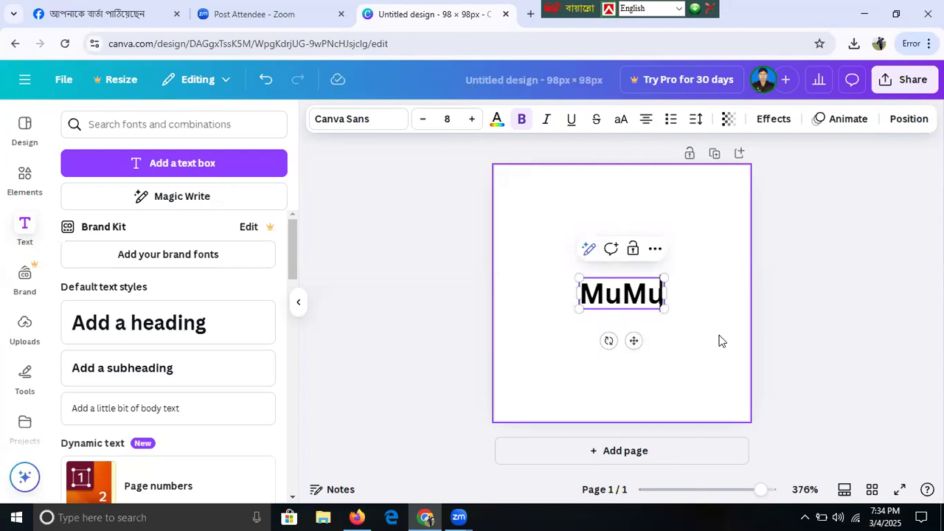
key("BackSpace")
key("BackSpace")
key("BackSpace")
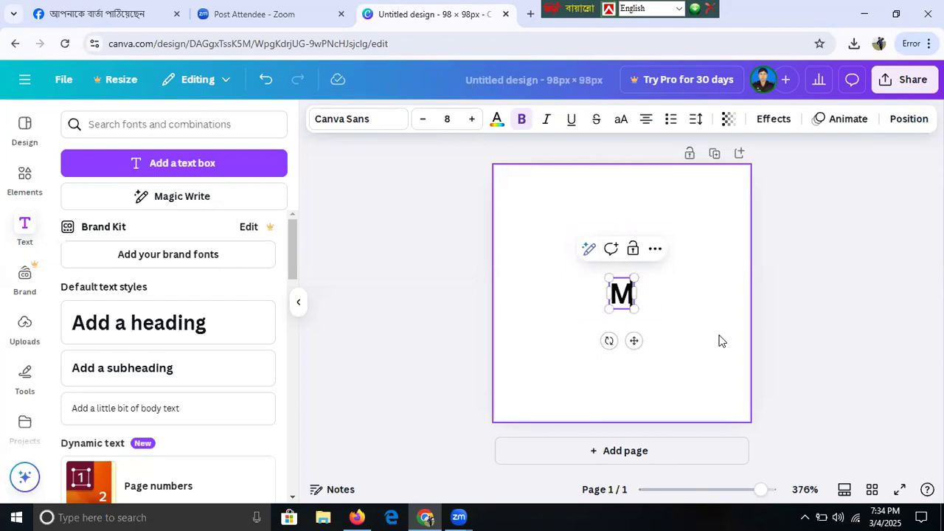
type("UMU")
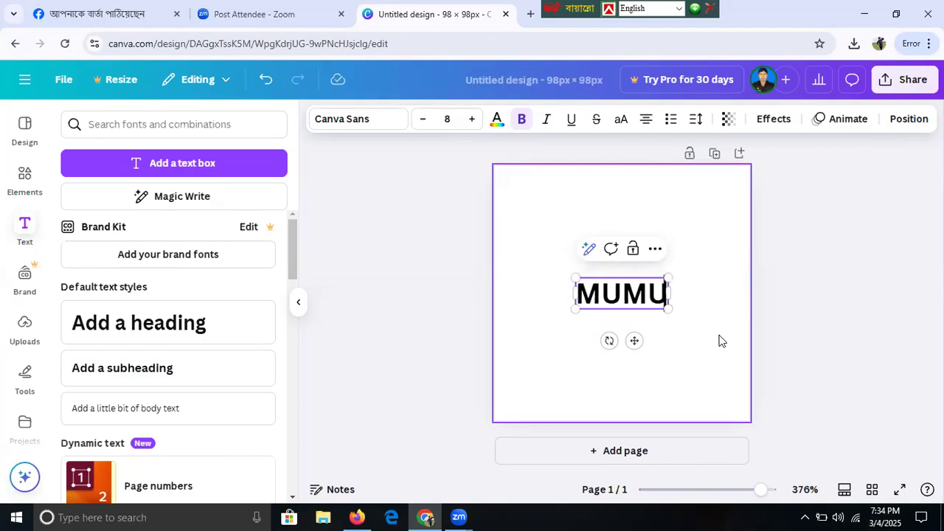
type("'S")
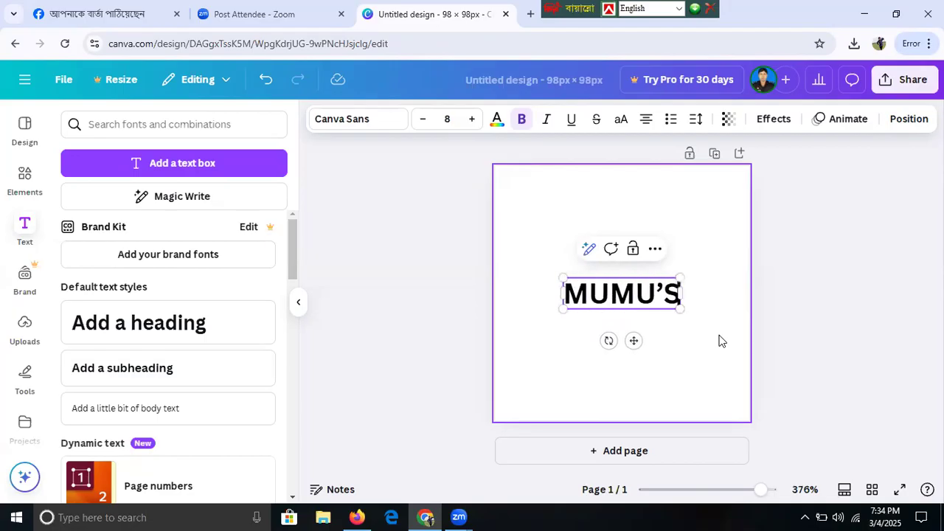
type(" D")
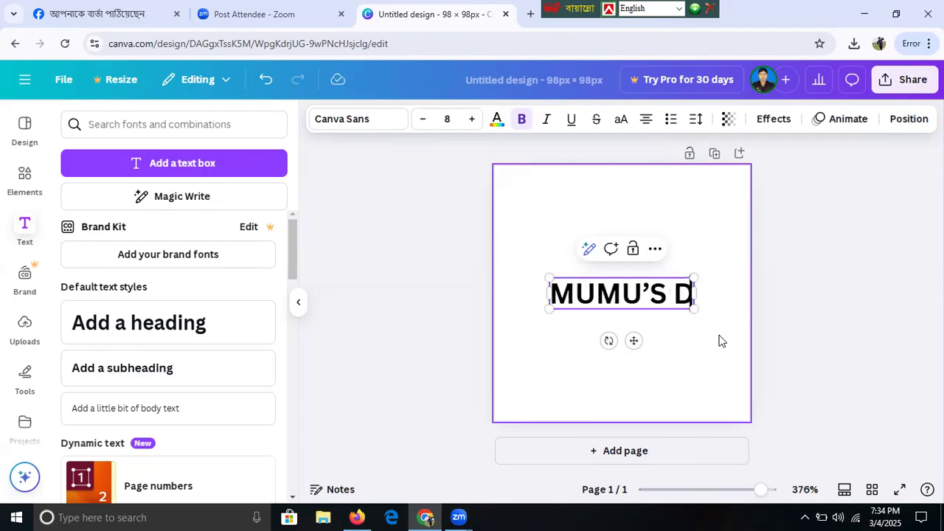
type("IGITAL WO")
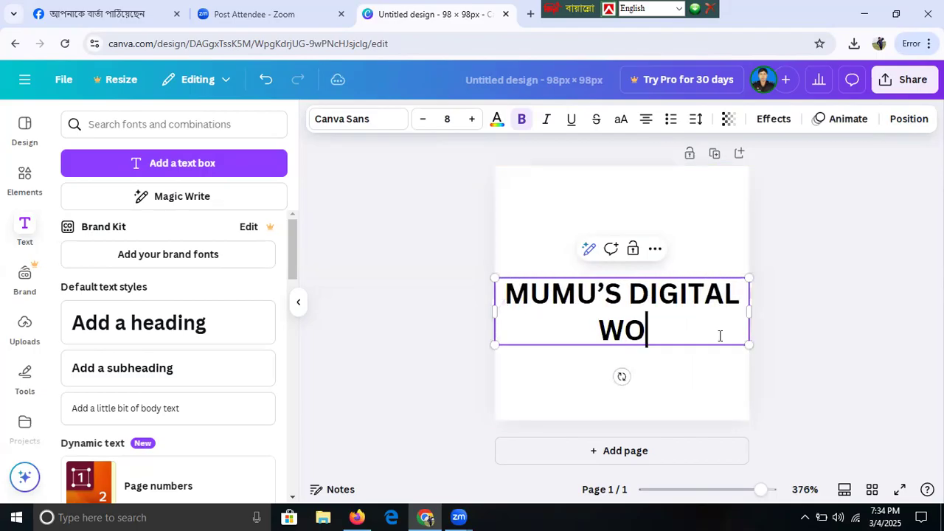
type("RLD")
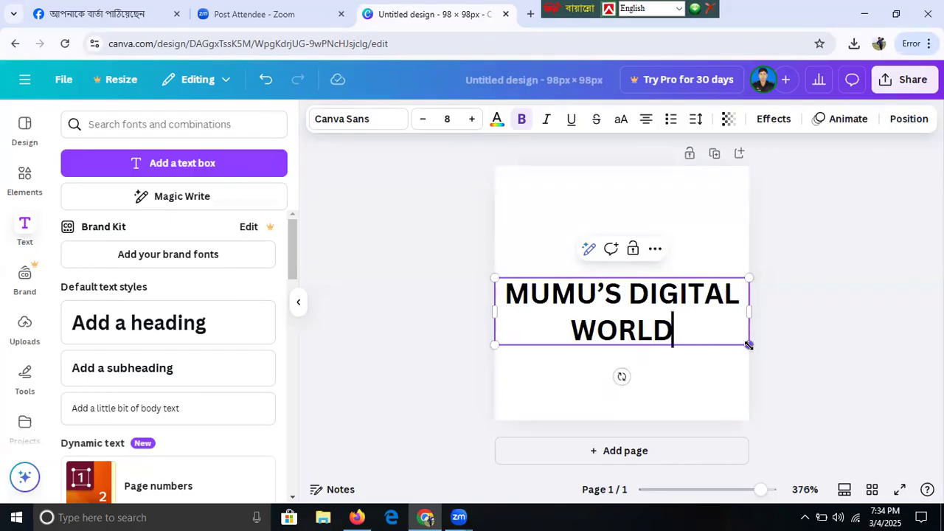
left_click_drag(749, 345, 743, 305)
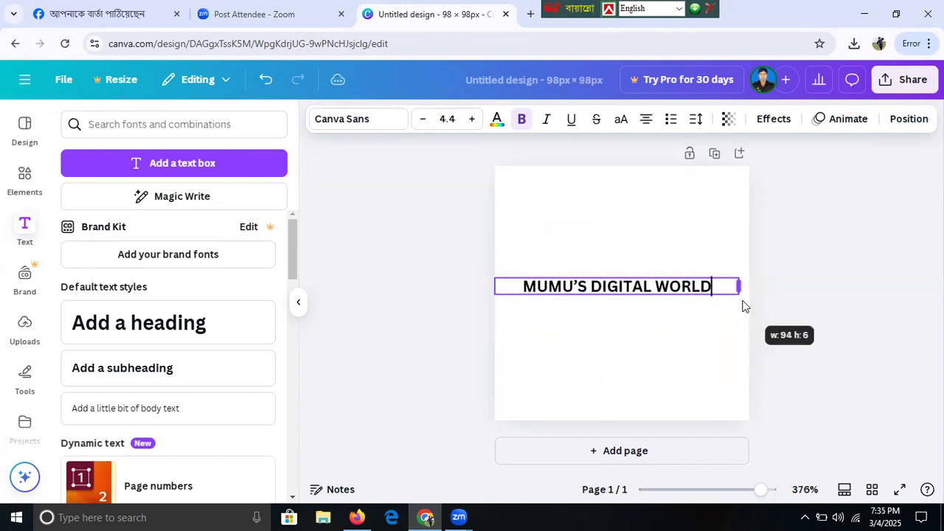
- Apply the Curve effect to the MUMU'S DIGITAL WORLD title and raise it toward the top of the page
left_click(774, 120)
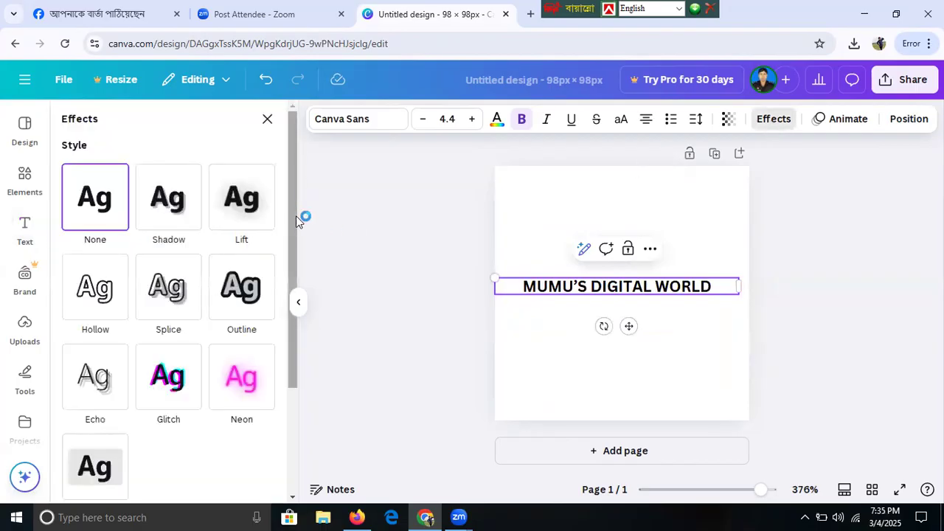
scroll(293, 217, "down", 1)
scroll(299, 273, "down", 2)
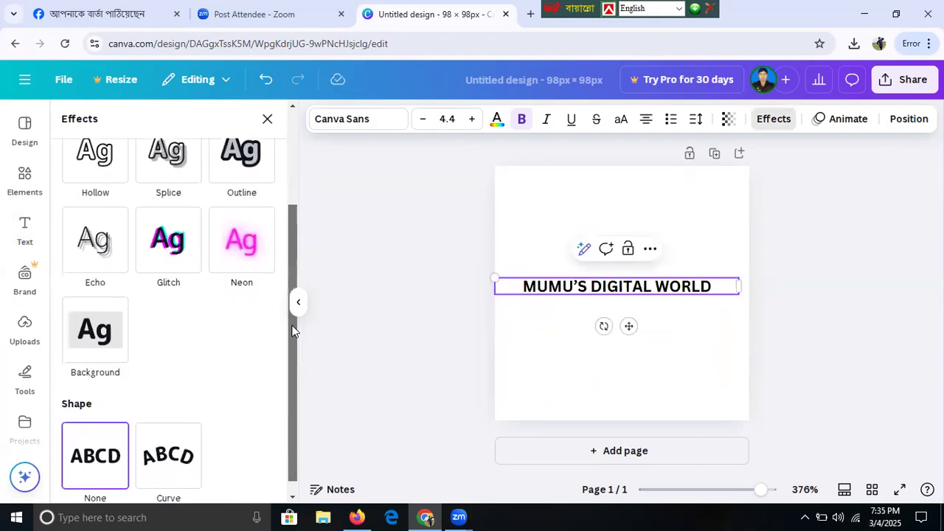
left_click(150, 457)
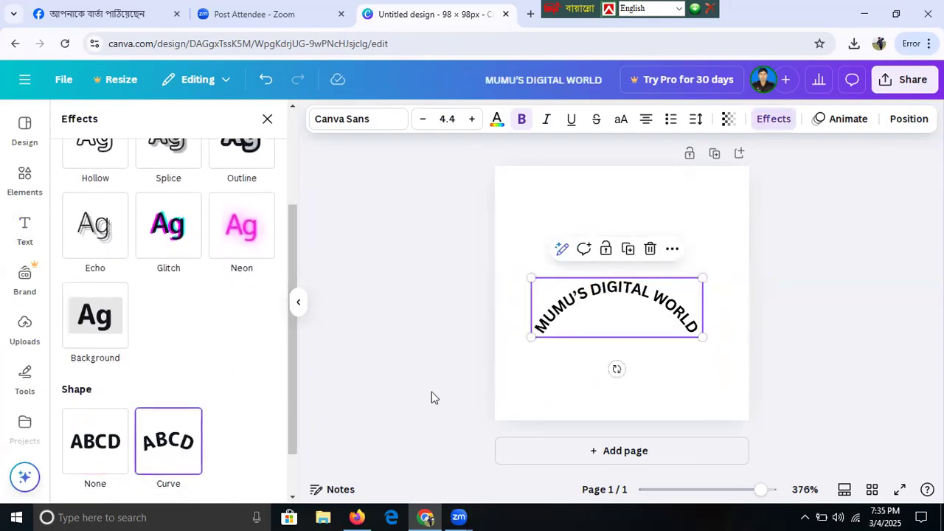
left_click_drag(627, 325, 634, 284)
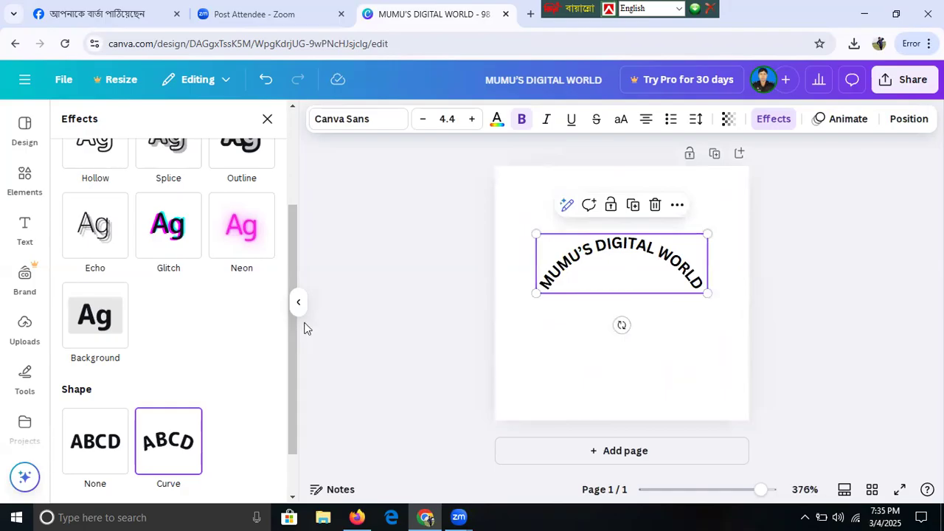
left_click(24, 229)
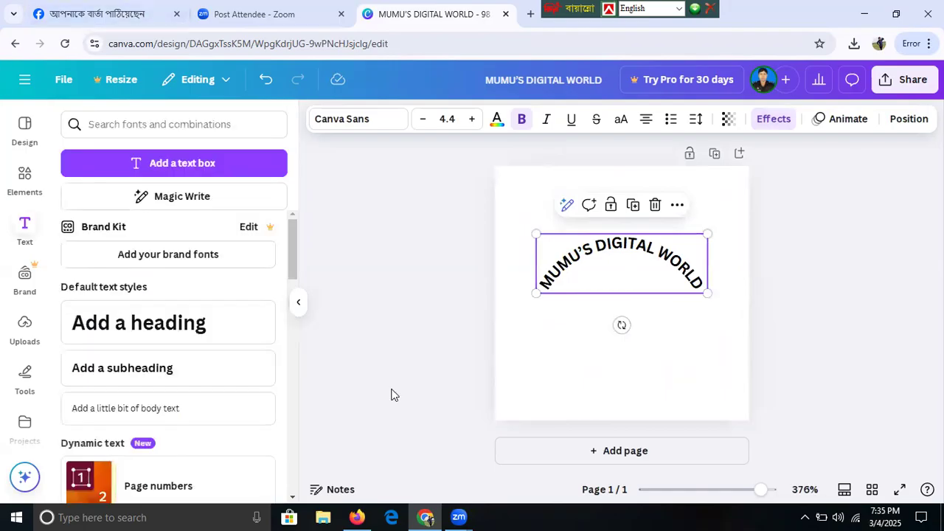
left_click(24, 175)
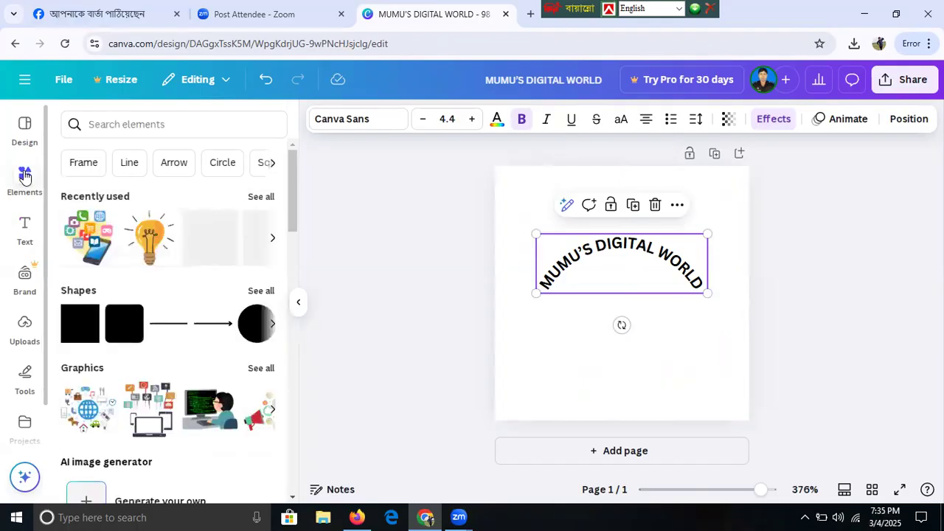
- Add the phone-and-apps graphic, shrink it, and place it just beneath the curved title
left_click(87, 251)
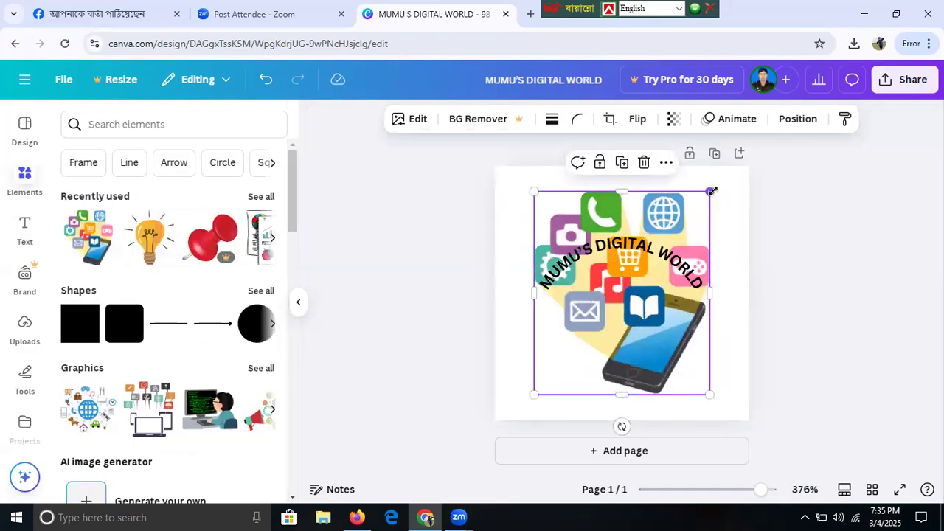
left_click_drag(712, 191, 609, 334)
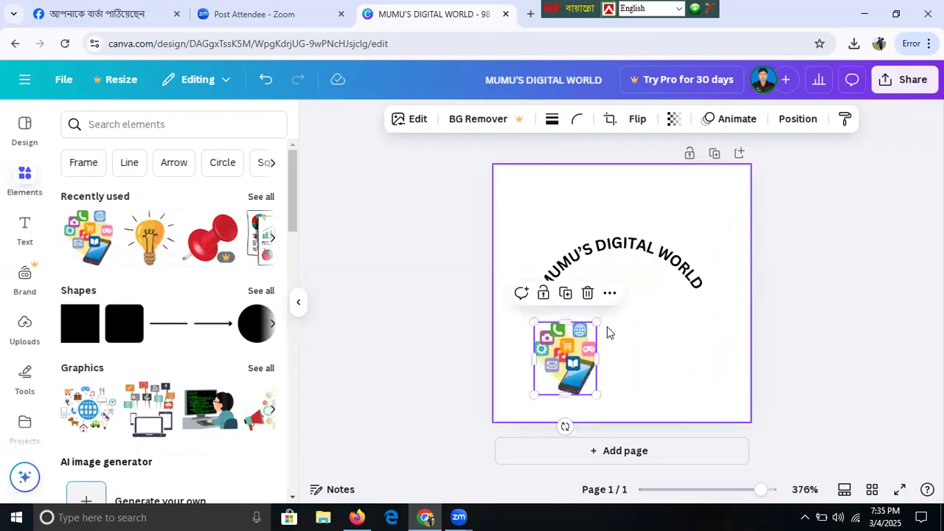
left_click_drag(575, 361, 630, 304)
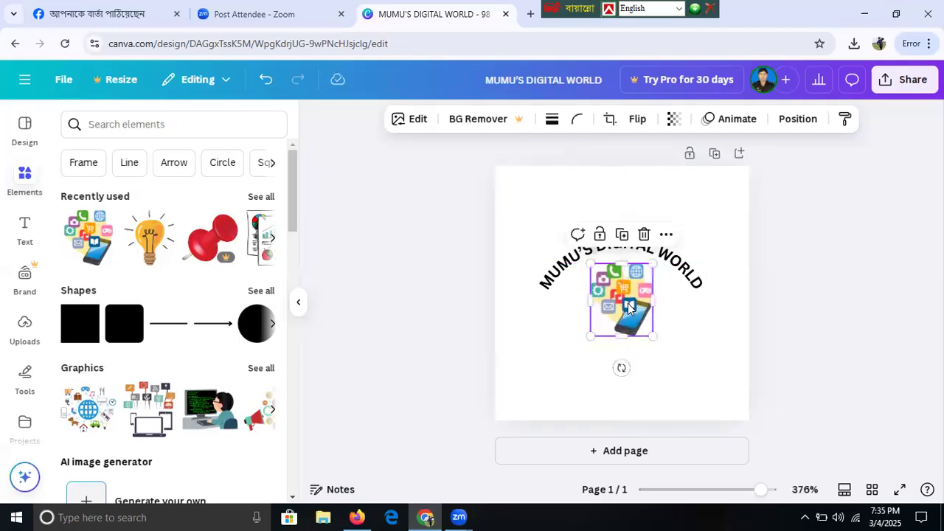
left_click(461, 364)
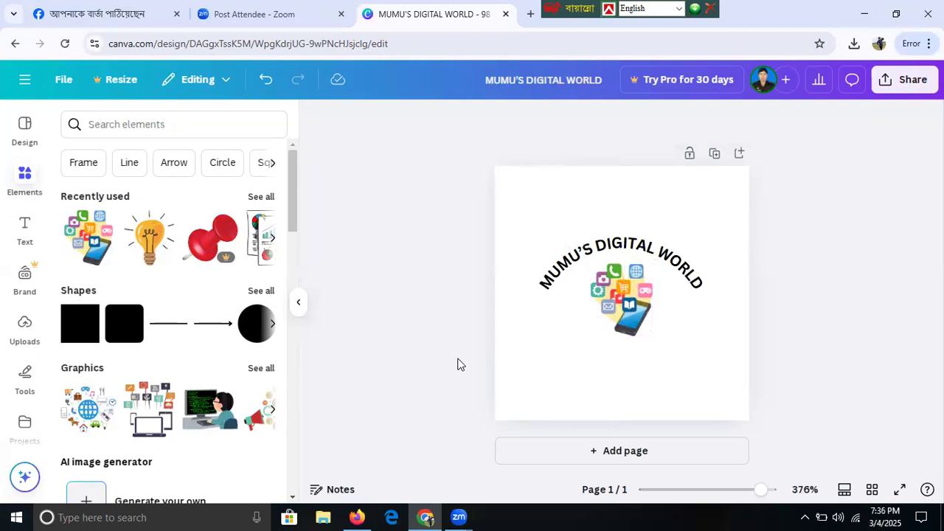
left_click(504, 366)
- Set the page background colour to yellow
left_click(523, 120)
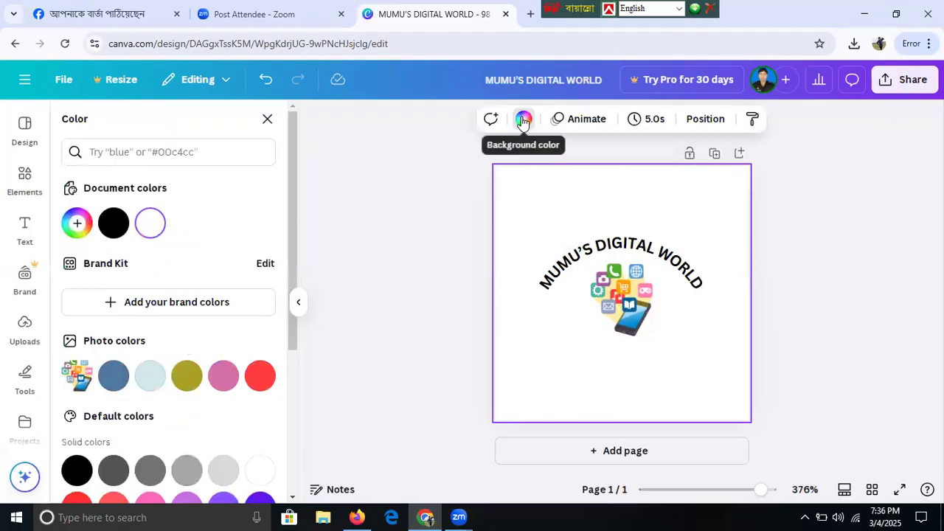
left_click_drag(288, 220, 280, 381)
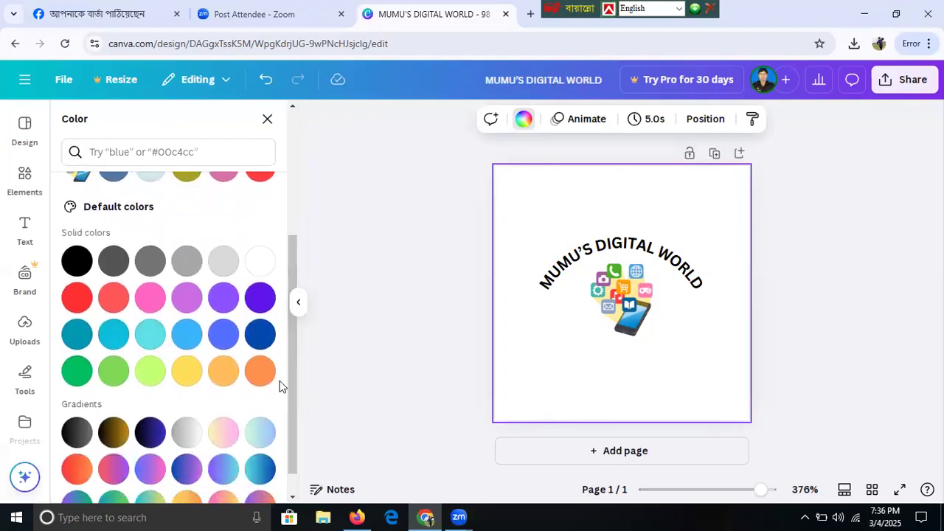
left_click(186, 381)
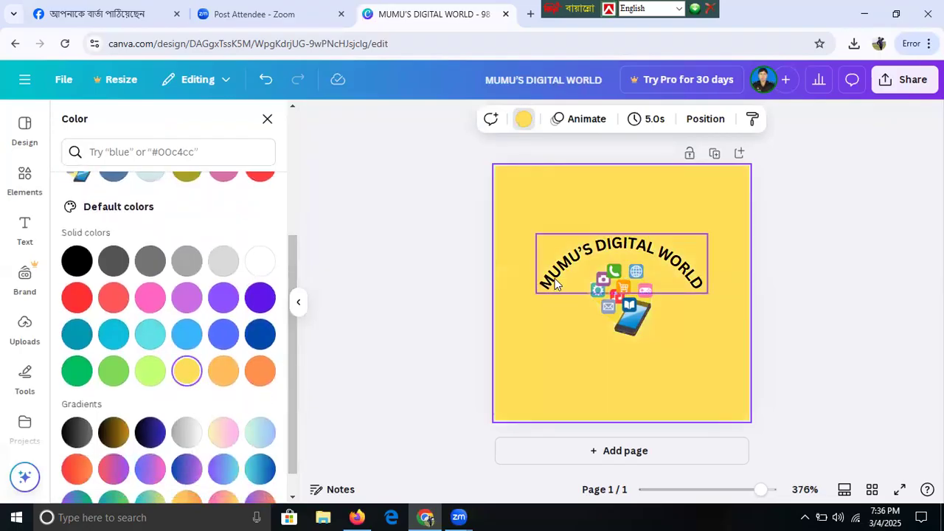
- Change the curved title's font to Sports World
left_click(554, 284)
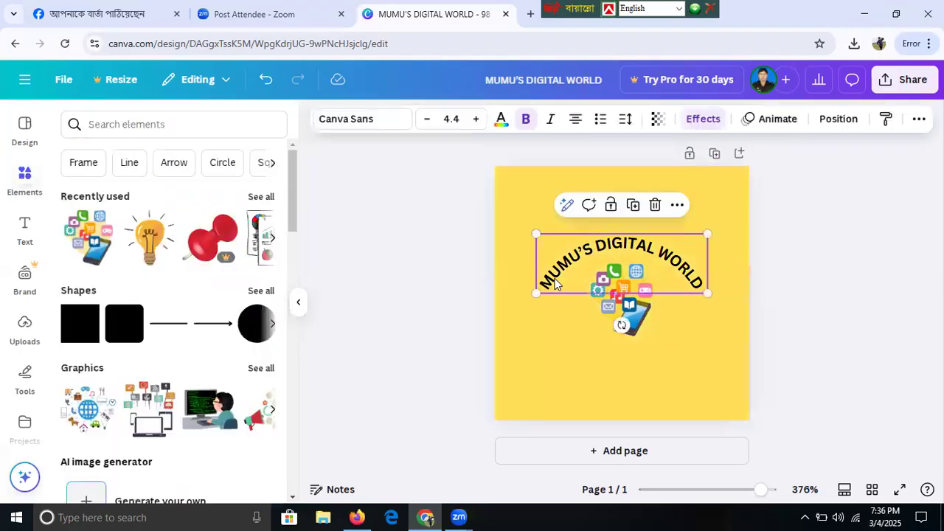
left_click(337, 121)
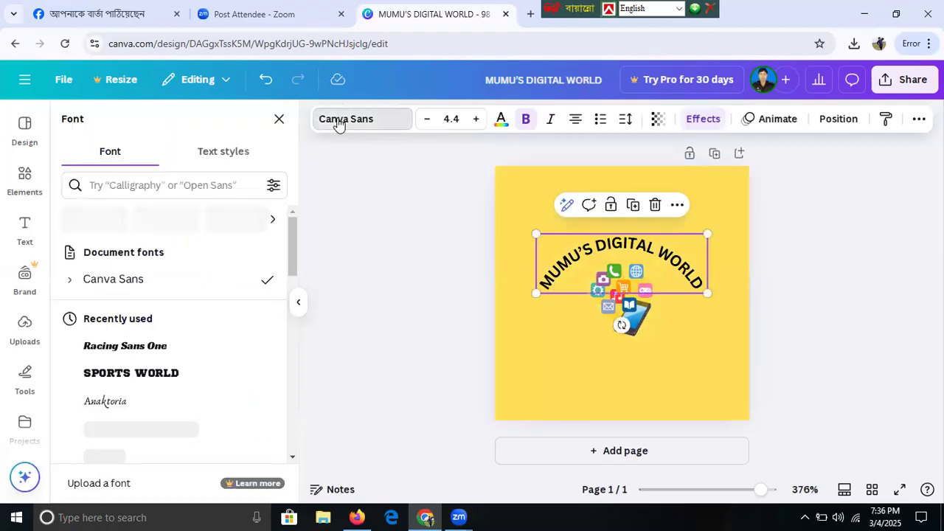
left_click(142, 379)
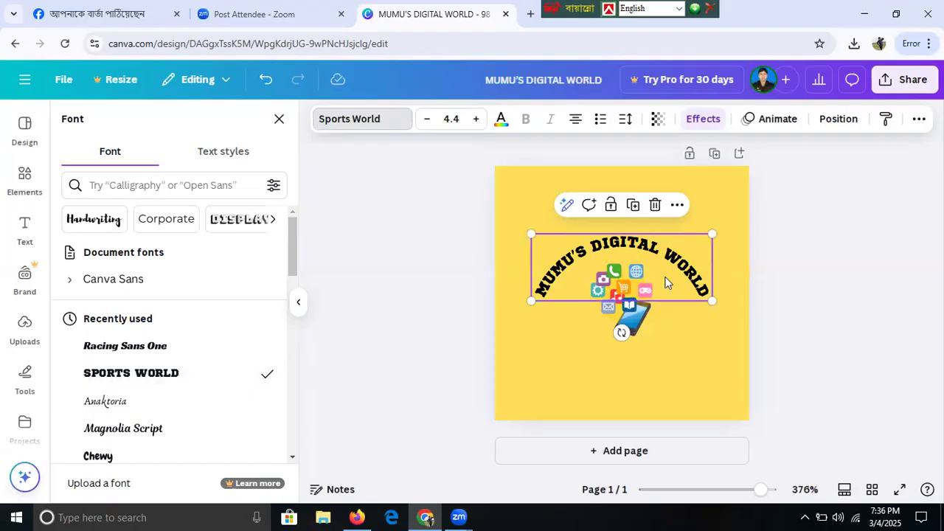
left_click(438, 353)
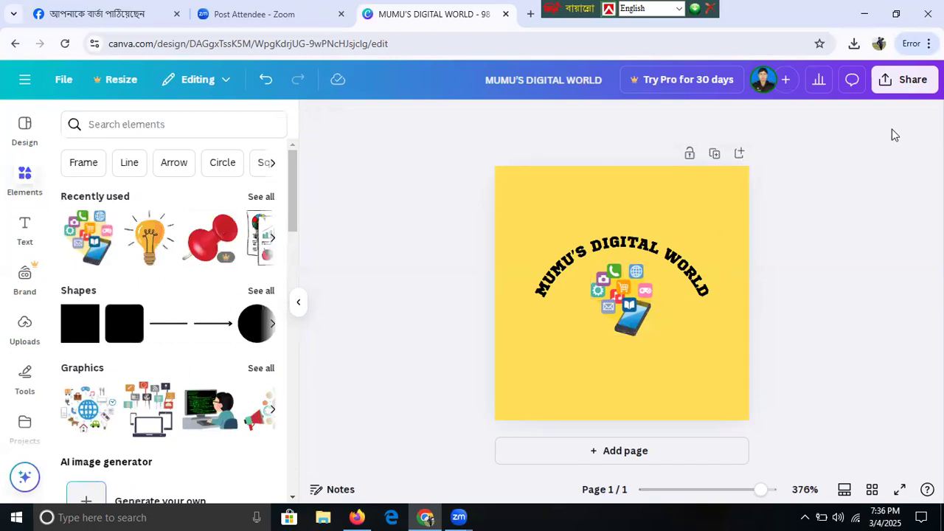
- Download the design as a JPG, MUMU'S DIGITAL WORLD (1).jpg, and switch back to YouTube Studio
left_click(907, 84)
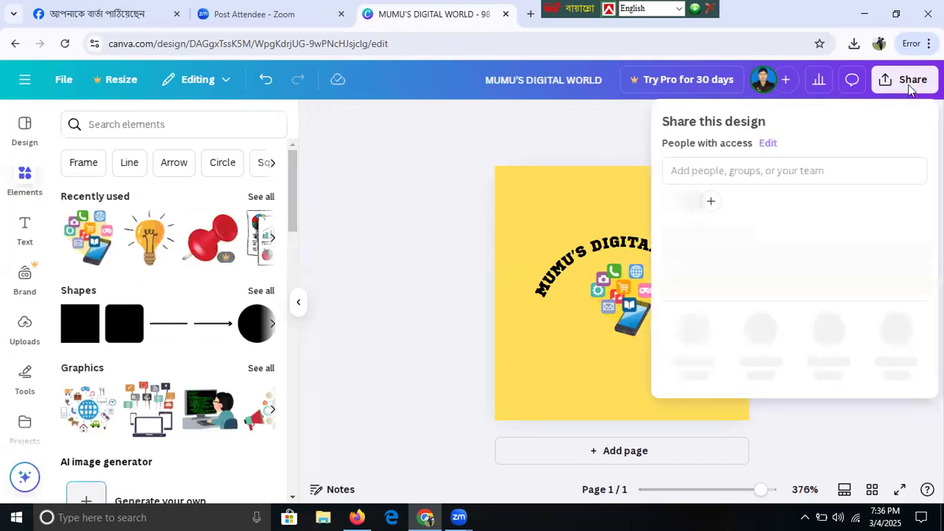
left_click(691, 351)
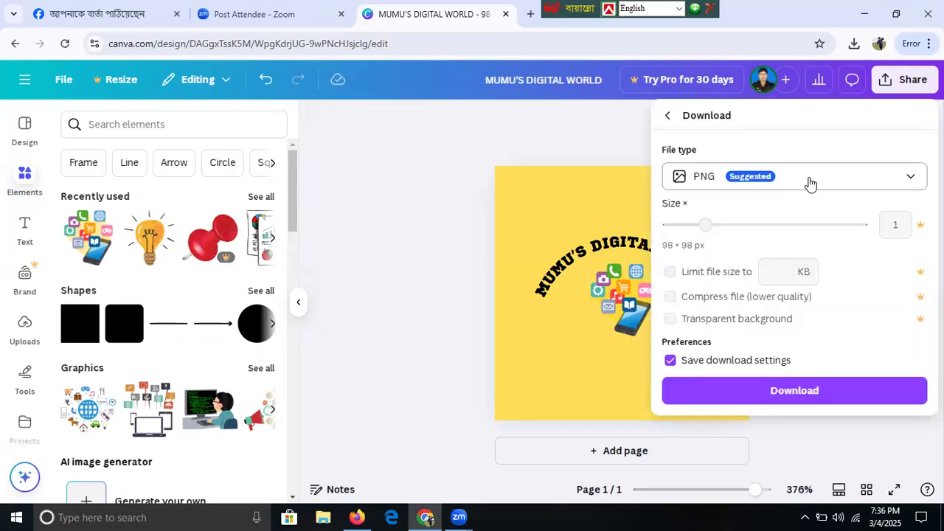
left_click(809, 181)
left_click(719, 220)
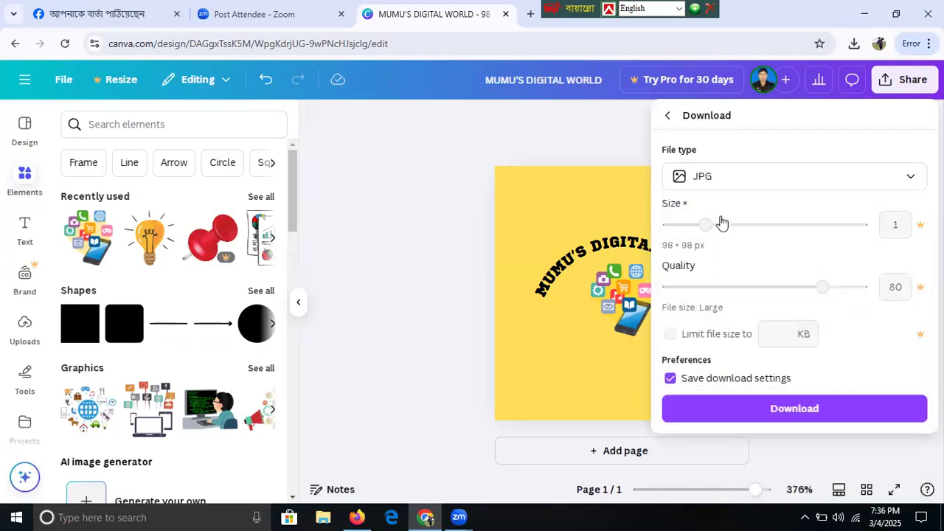
left_click(811, 409)
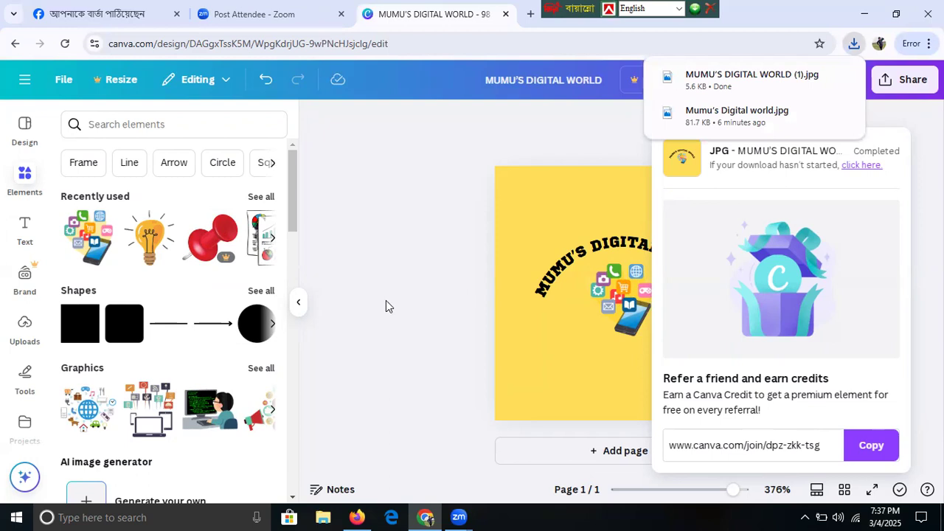
left_click(357, 515)
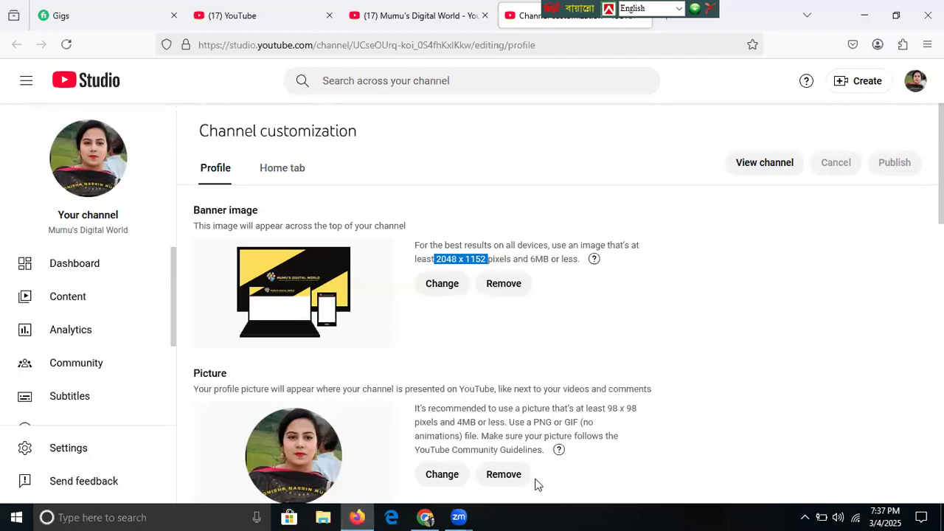
- Replace the channel profile picture with the MUMU'S DIGITAL WORLD (1) image and confirm the crop
left_click(498, 481)
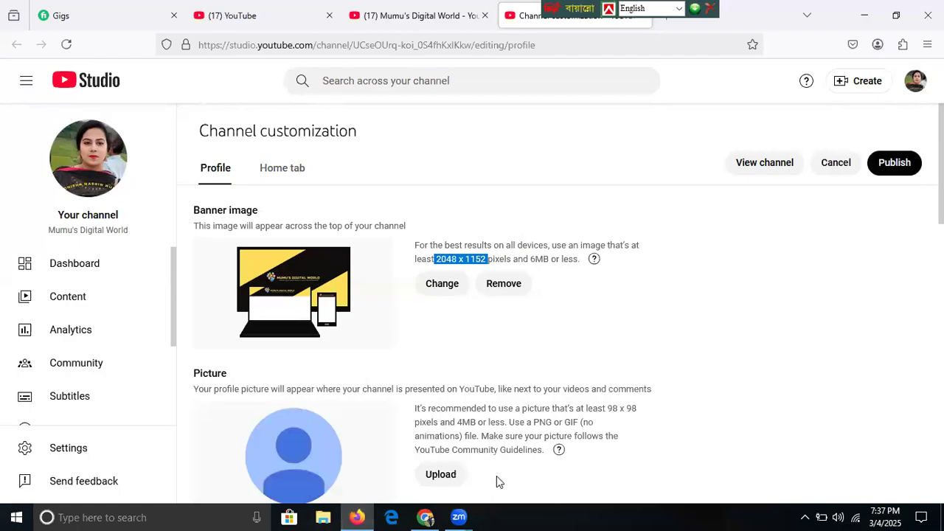
left_click(441, 478)
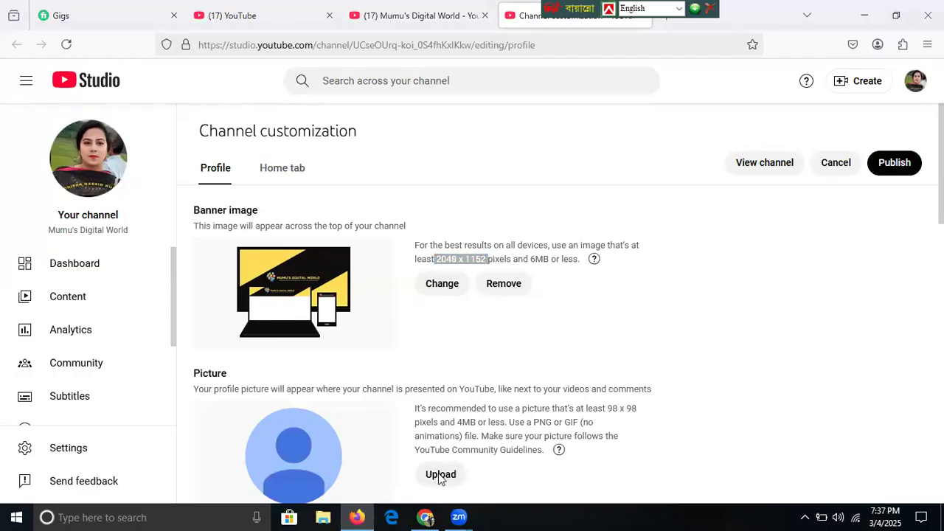
left_click(439, 474)
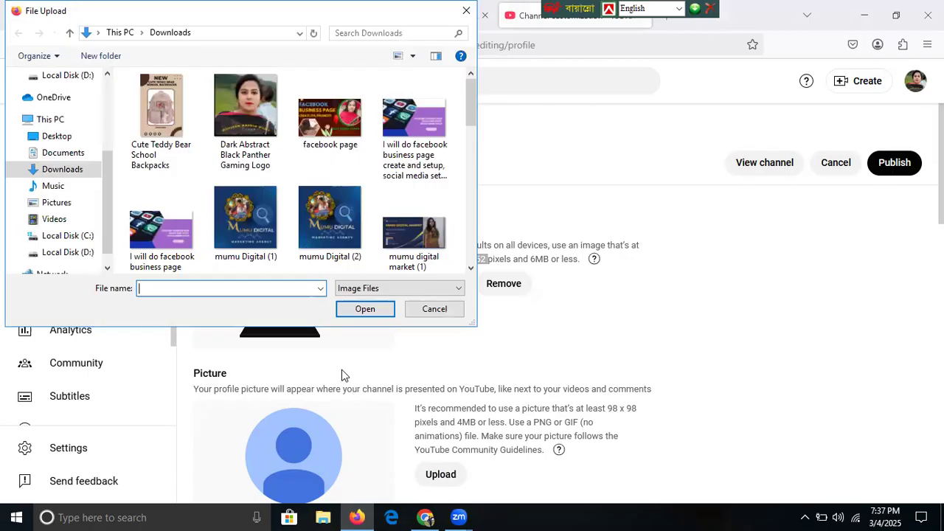
scroll(473, 174, "down", 1)
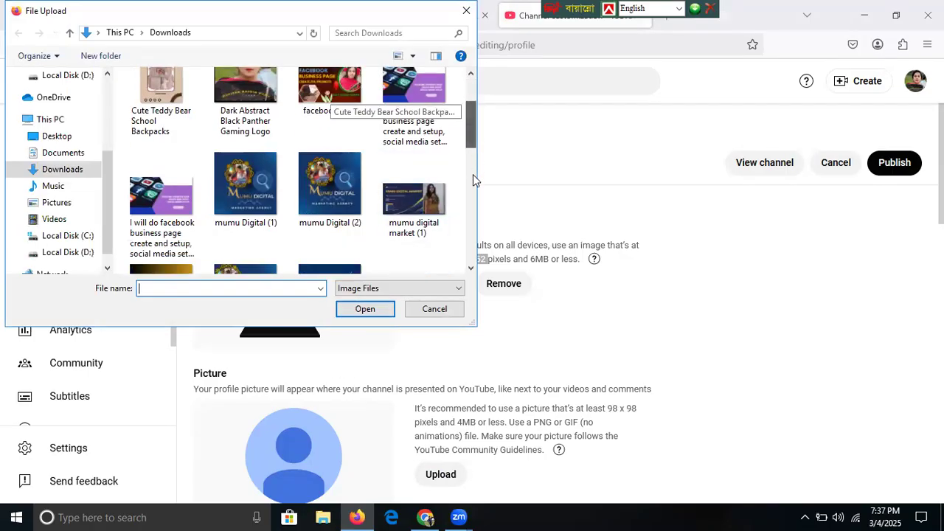
scroll(473, 174, "down", 5)
left_click_drag(473, 191, 476, 175)
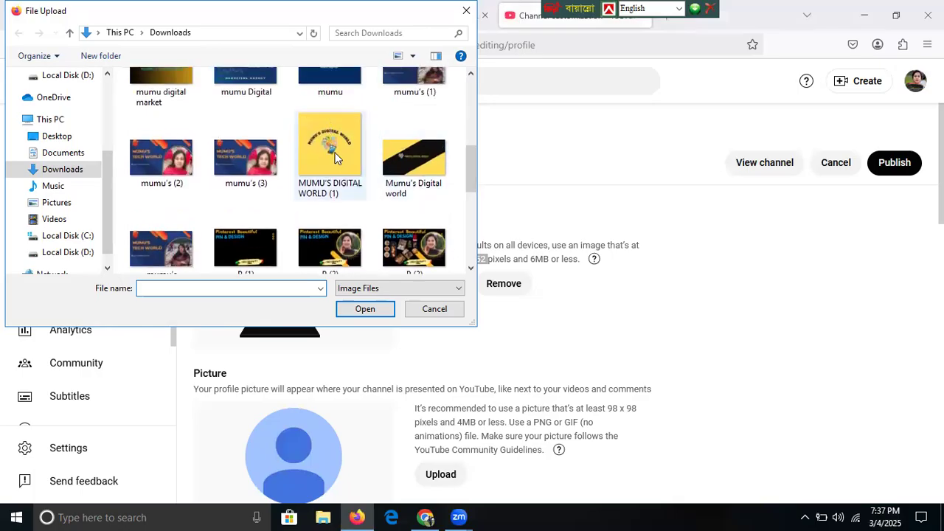
left_click(333, 155)
left_click(365, 308)
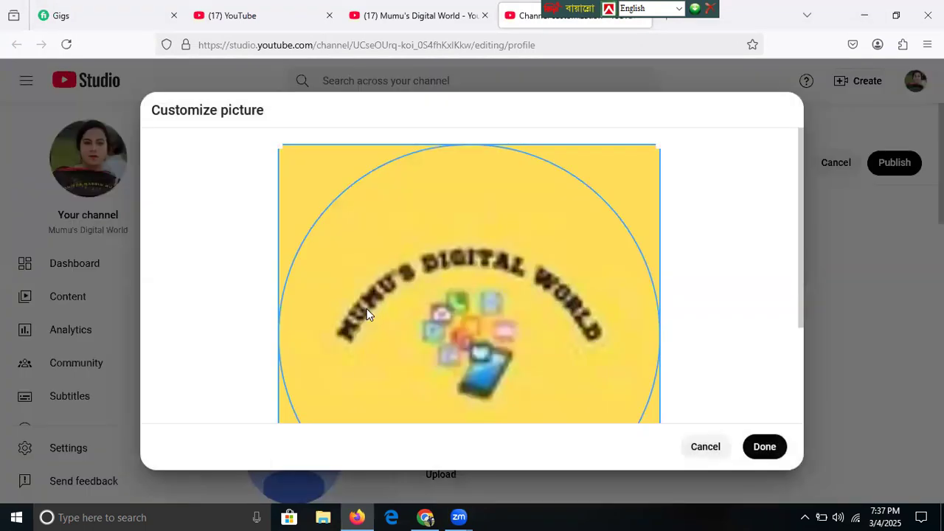
left_click(767, 453)
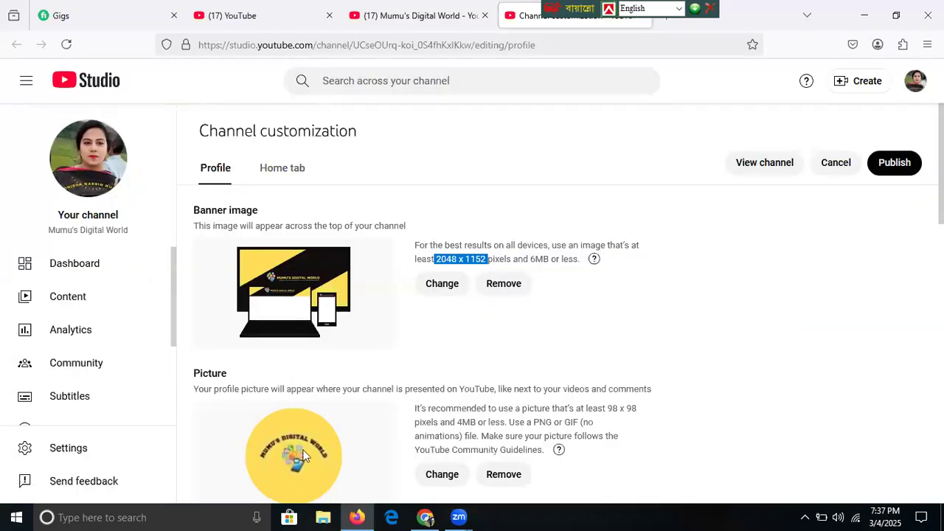
- Publish the new profile picture and scroll down to the empty Description field
left_click(895, 169)
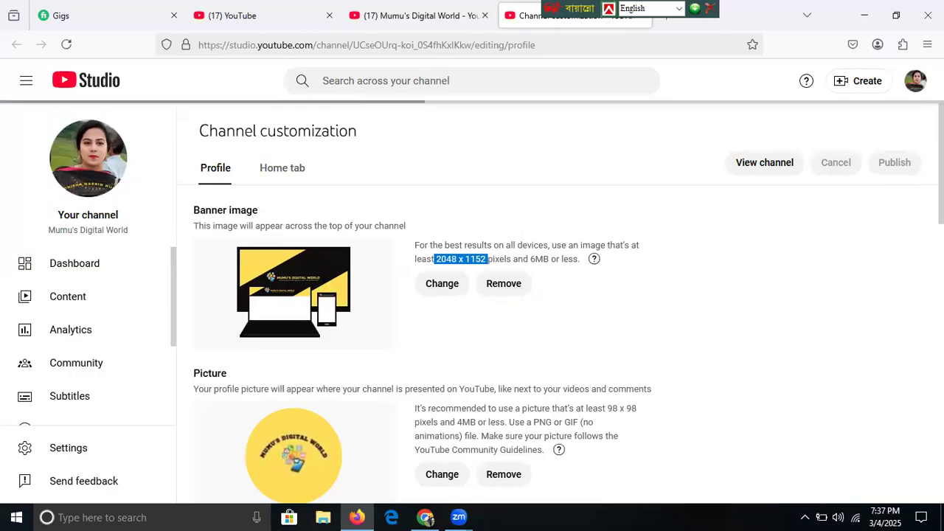
scroll(495, 310, "down", 5)
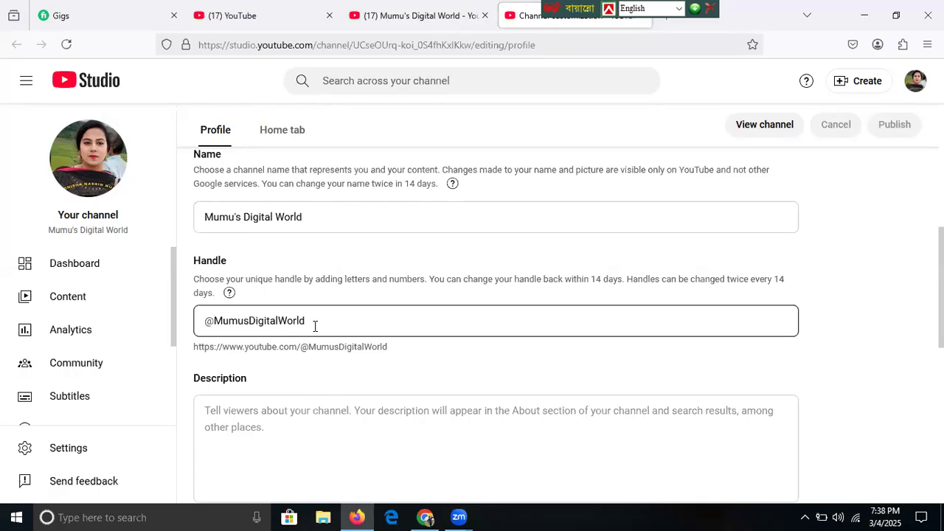
left_click(118, 277)
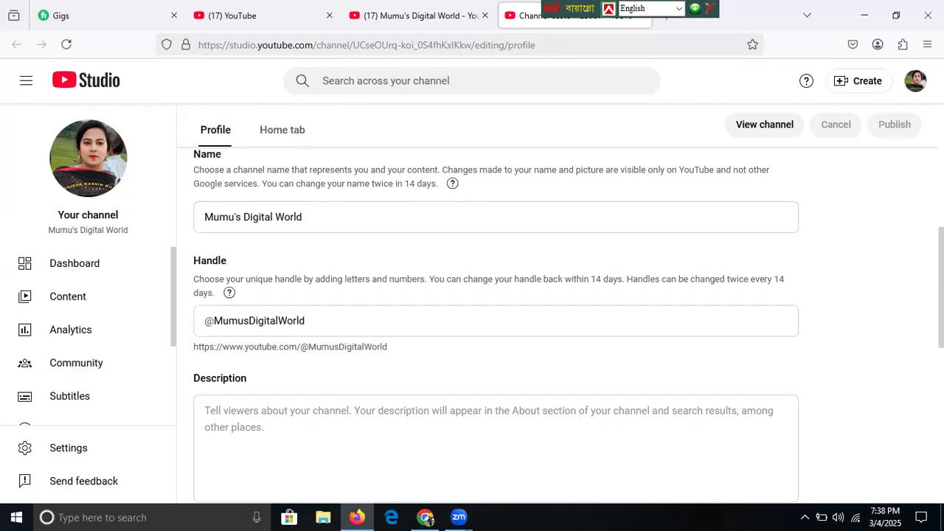
scroll(494, 324, "up", 1)
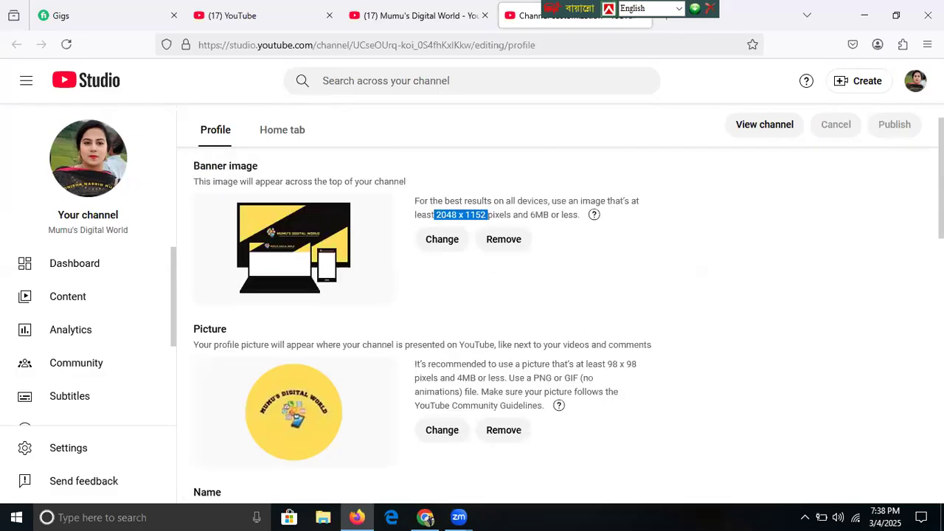
scroll(495, 324, "down", 5)
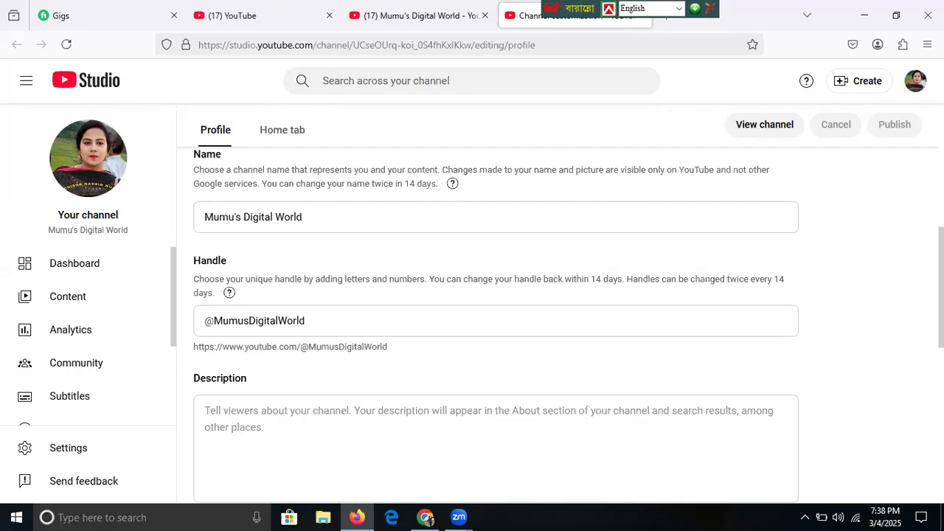
scroll(496, 325, "down", 5)
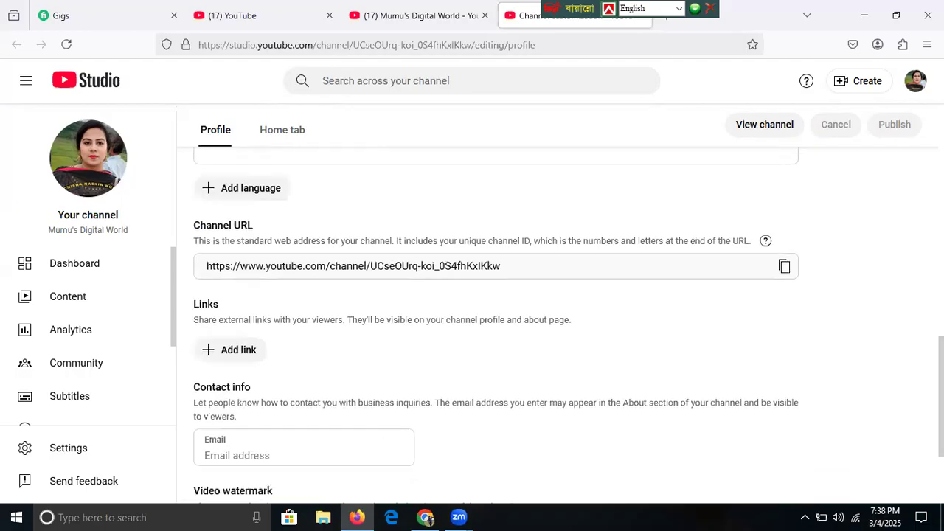
scroll(495, 325, "up", 3)
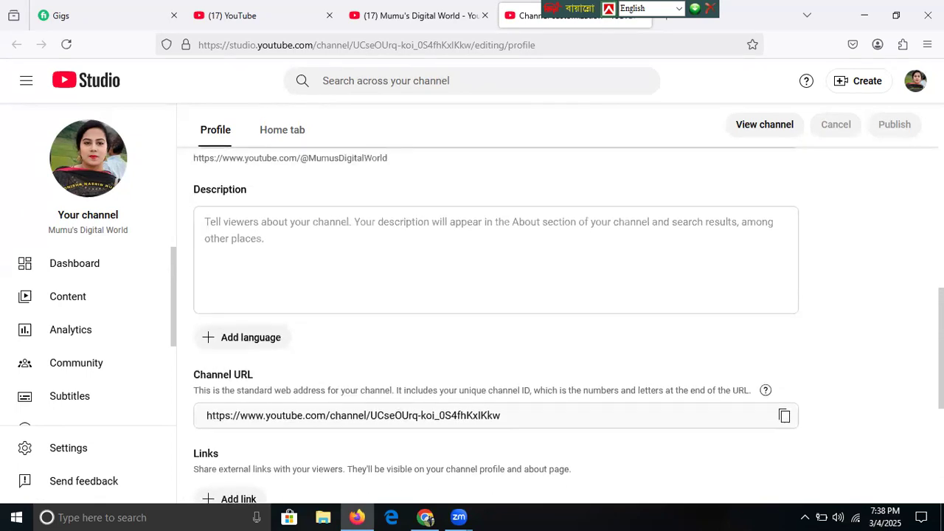
- Click into the empty Description box, then open a new Firefox tab
left_click(318, 265)
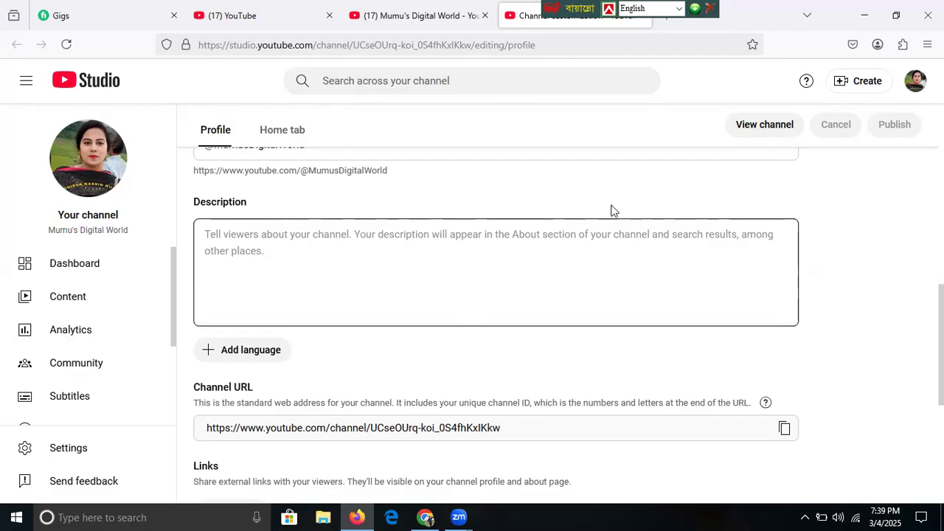
left_click(666, 24)
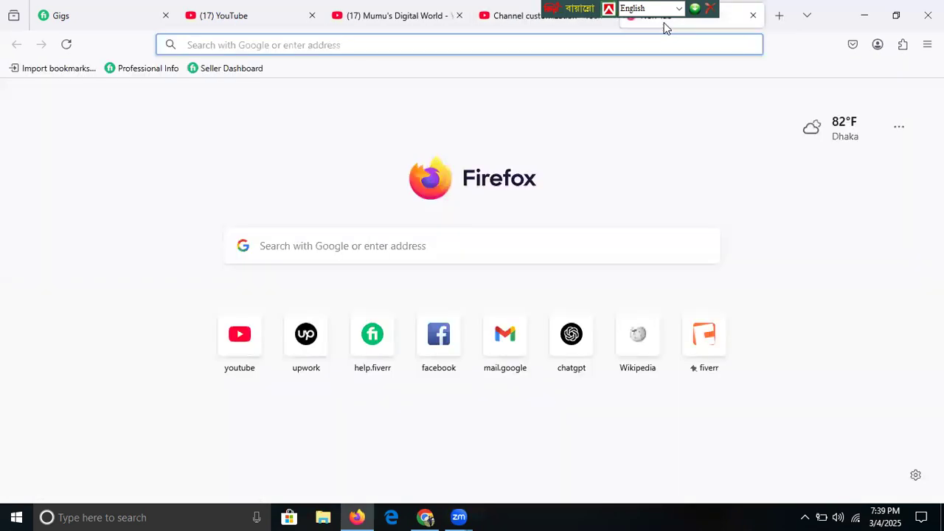
- On ChatGPT, request a sub-1000-character description for Mumus's digital world about marketing and freelancing tutorials
left_click(568, 349)
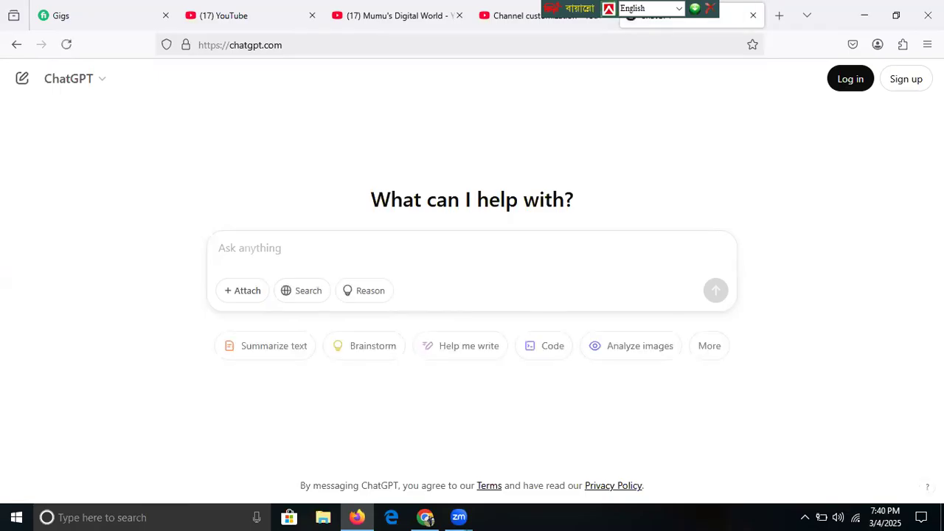
type("write a youtube c")
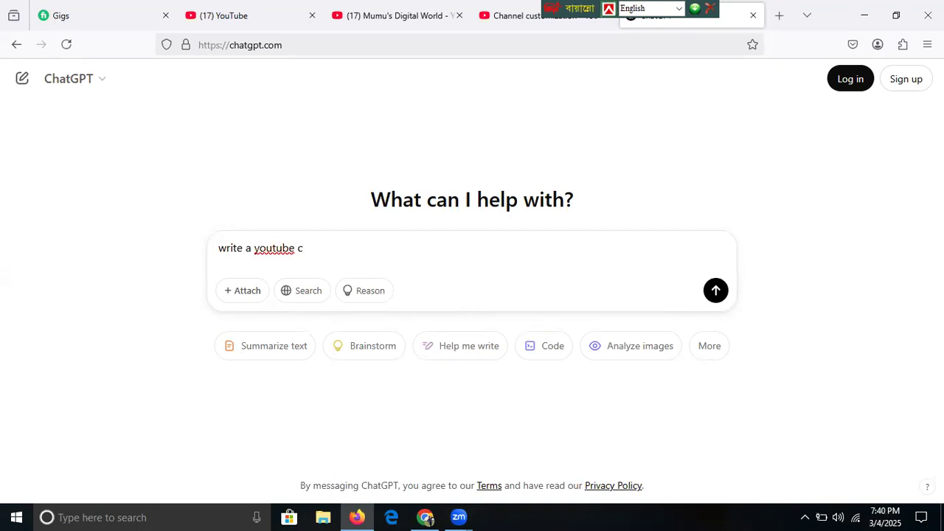
type("hannel description w")
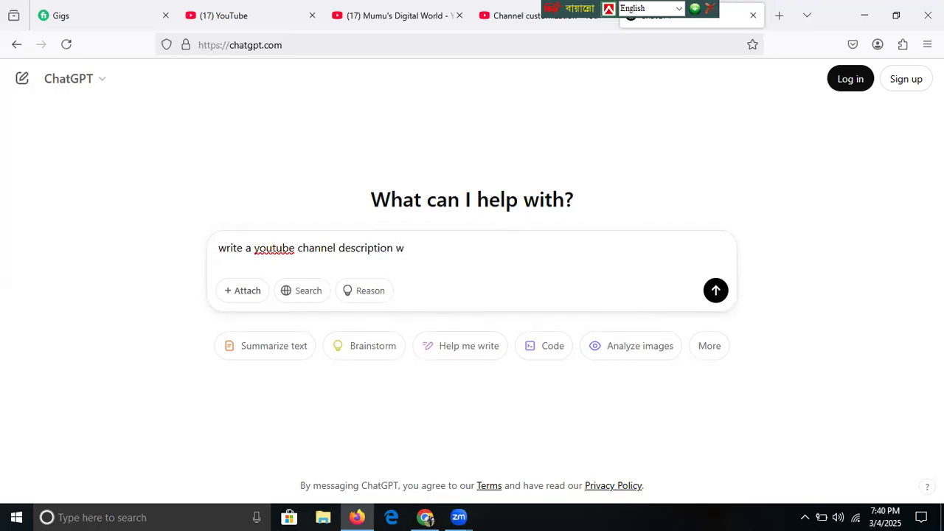
key("BackSpace")
type("with")
type("in 1000 characters")
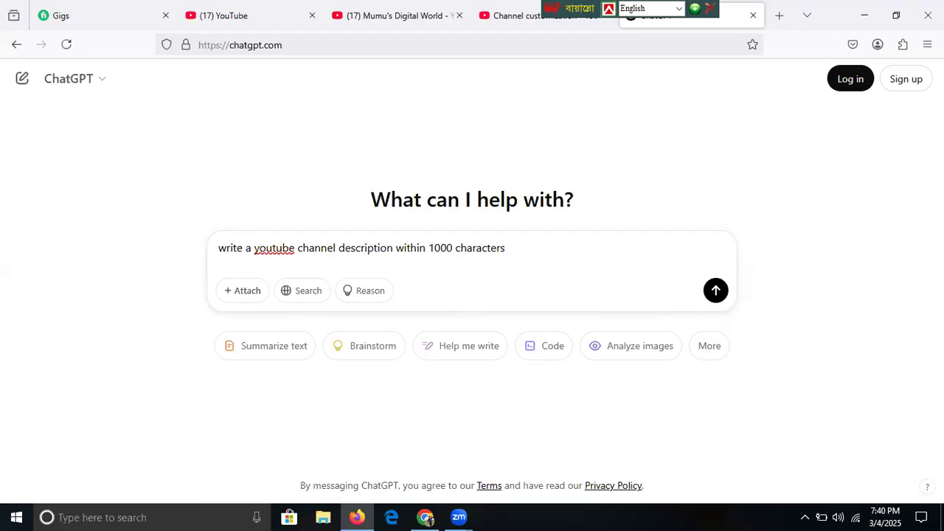
type(" channel name is Mu")
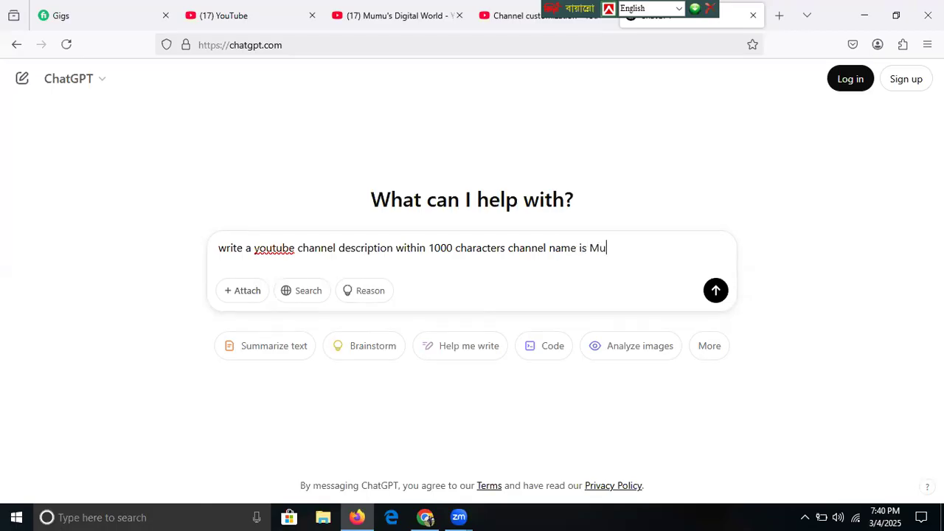
type("mus's digita")
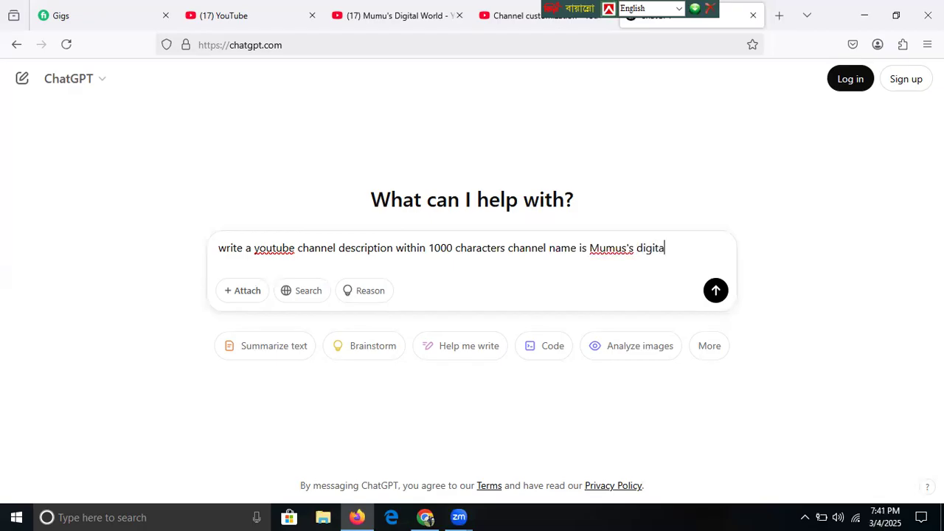
type("l world.")
key("shift+Return")
type("this c")
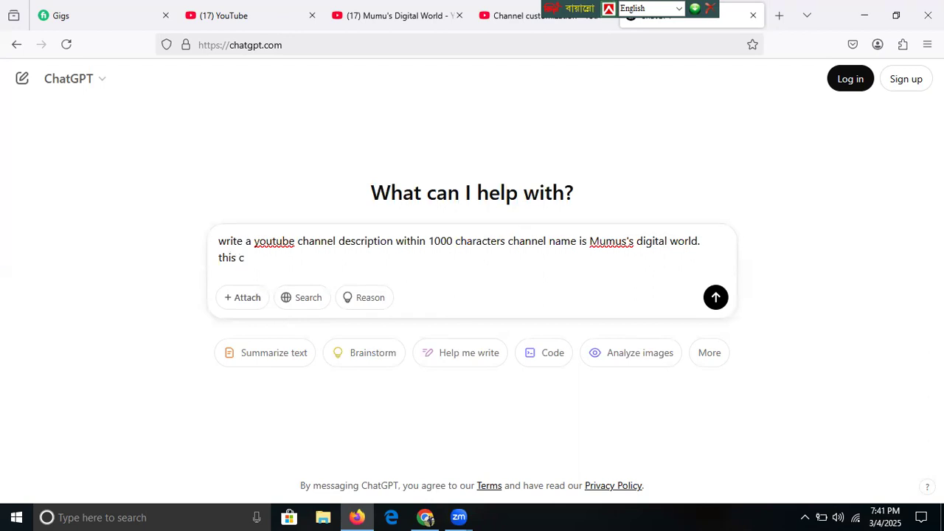
type("hannel is about ")
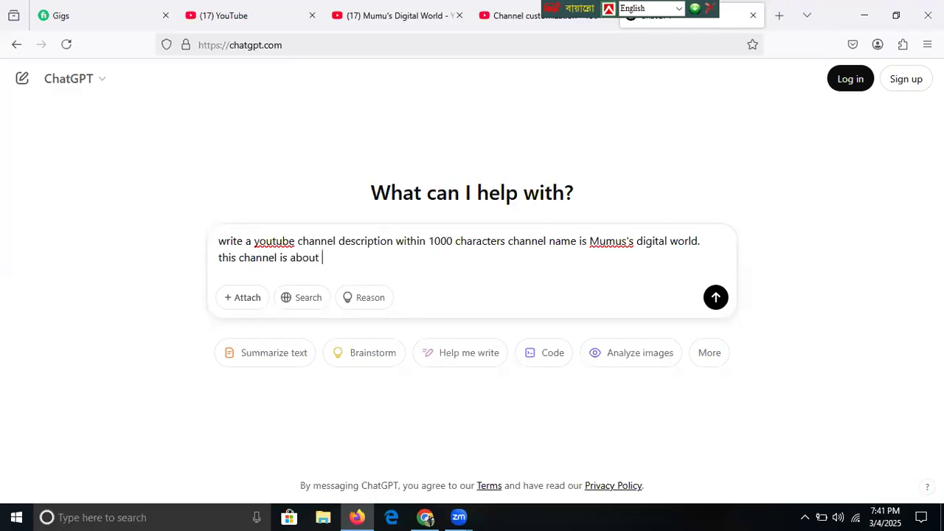
type("digital marketing and freelancing ")
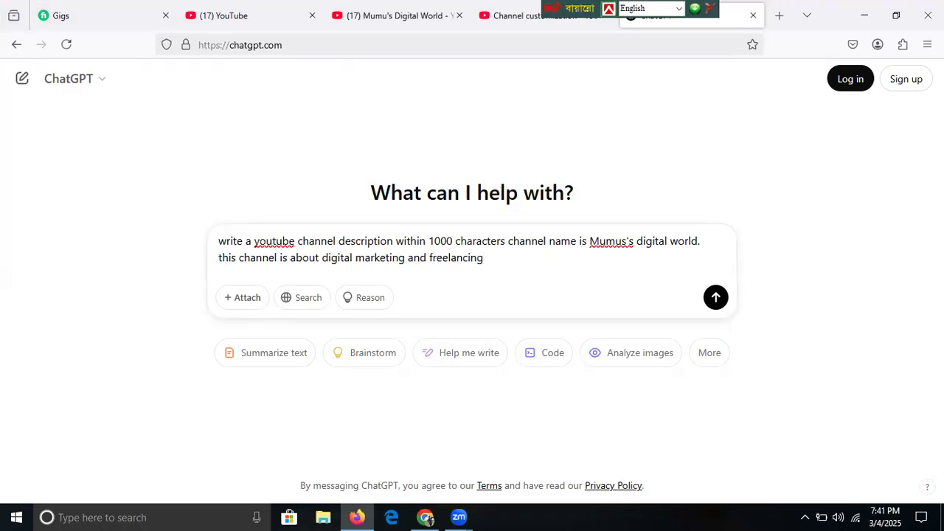
type("tutorials")
- Send the request, copy ChatGPT's generated description, and return to the Channel customization tab
left_click(714, 299)
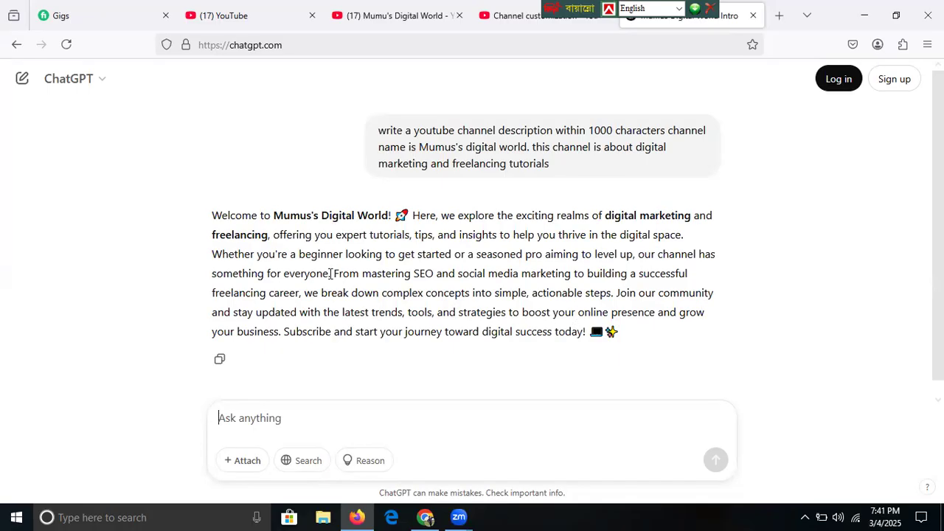
left_click(218, 360)
left_click(516, 18)
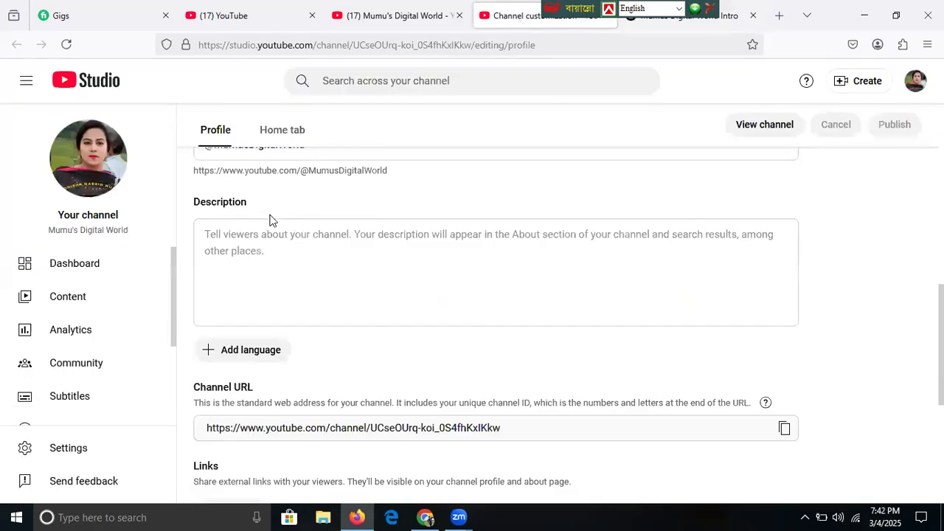
- Paste the generated description and delete the markdown asterisks around its bolded words
left_click(263, 236)
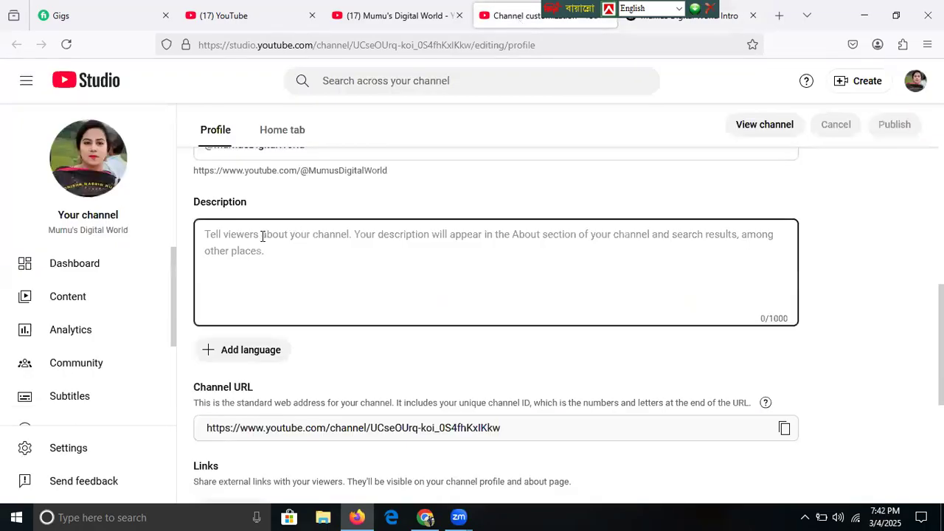
key("ctrl+v")
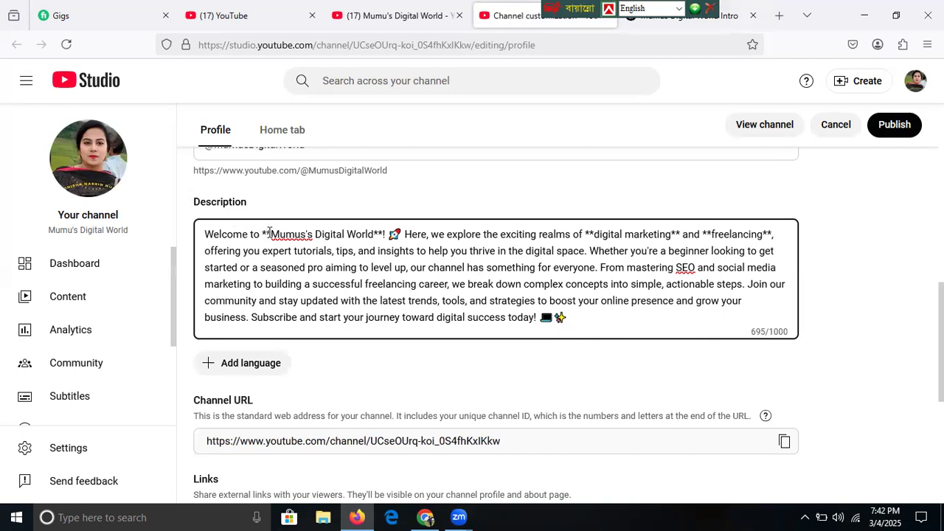
key("BackSpace")
key("BackSpace")
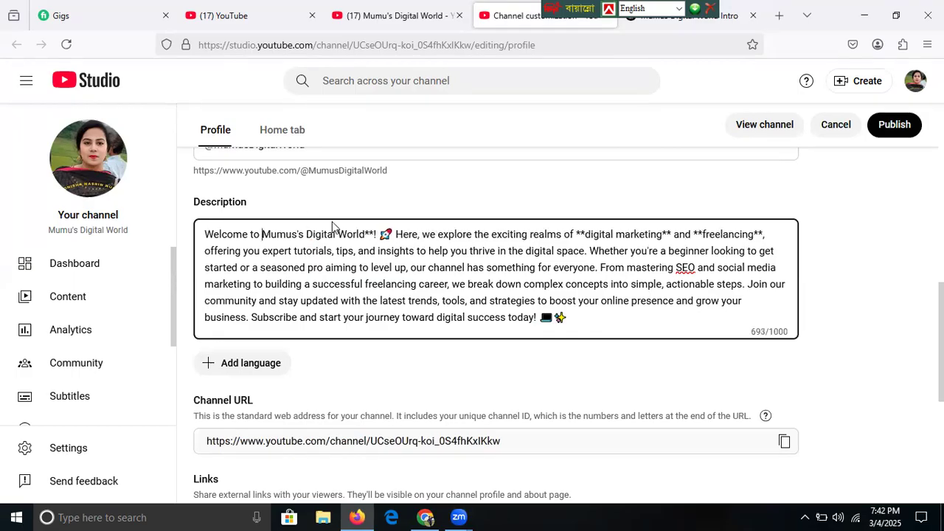
left_click(373, 234)
key("BackSpace")
key("BackSpace")
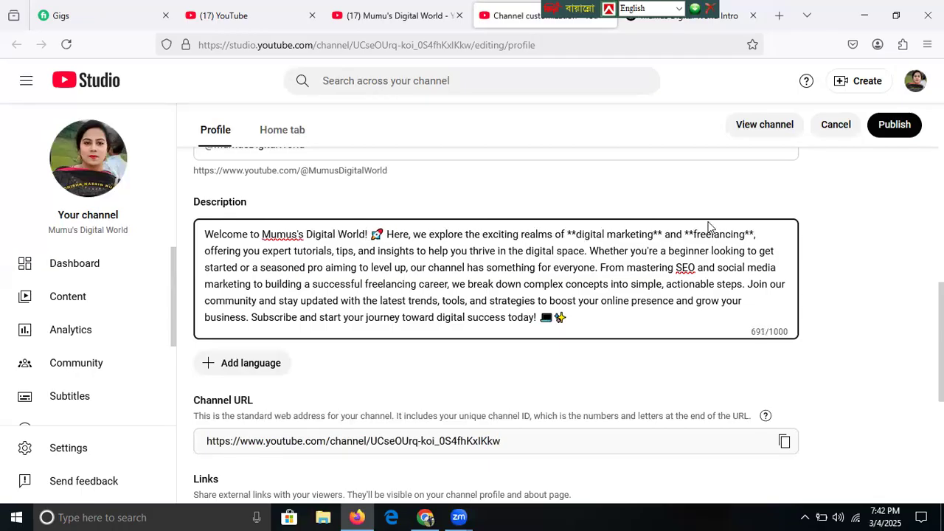
left_click(576, 234)
key("BackSpace")
key("BackSpace")
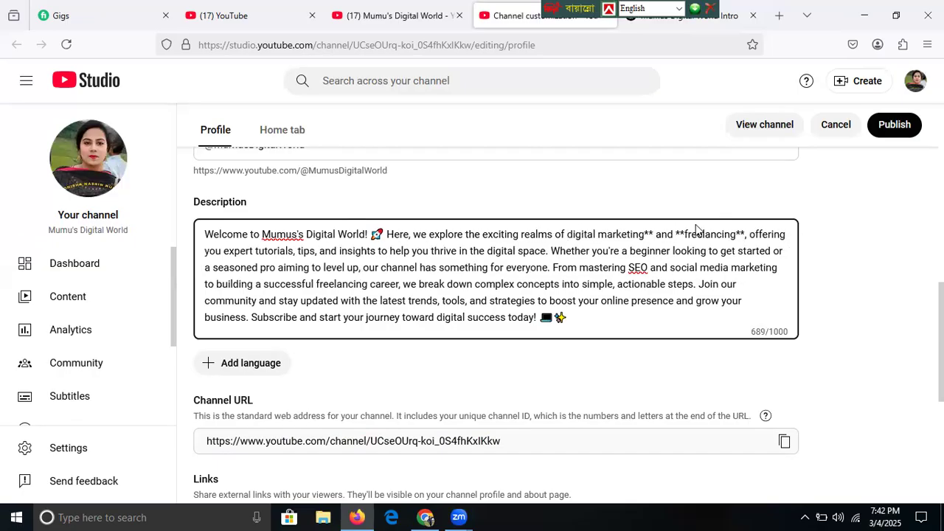
left_click(654, 234)
key("BackSpace")
key("BackSpace")
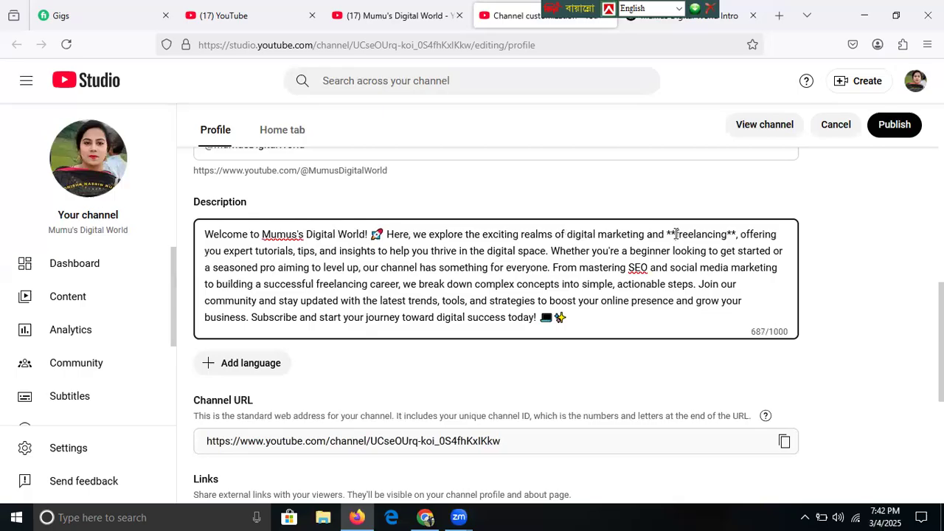
left_click(676, 234)
key("BackSpace")
key("BackSpace")
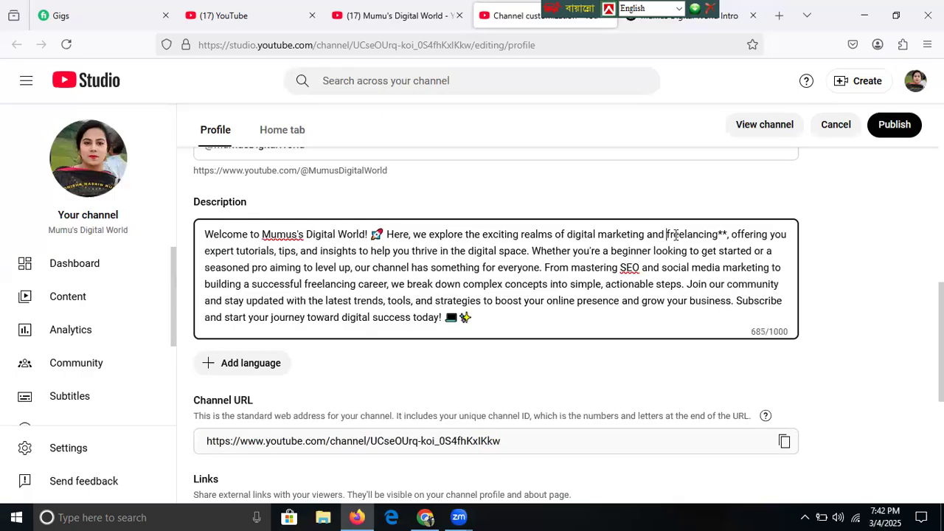
left_click(728, 235)
key("BackSpace")
key("BackSpace")
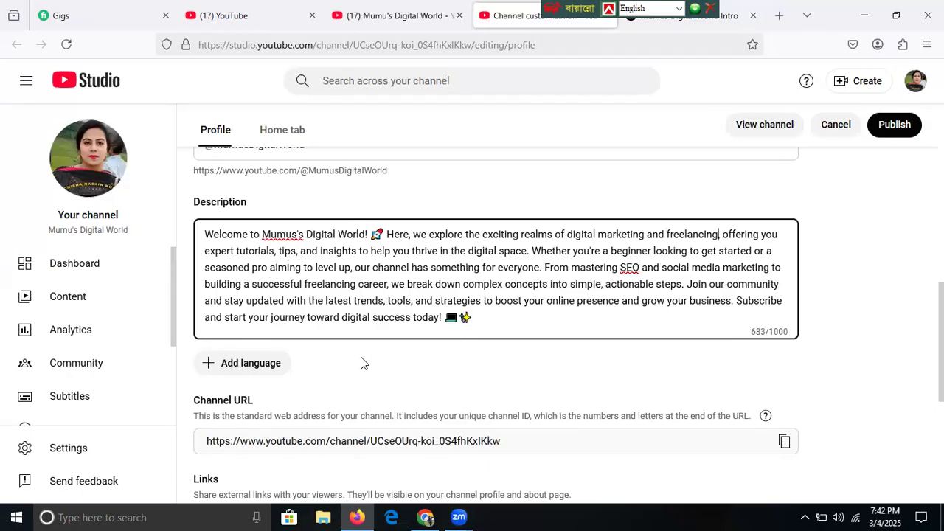
- Move the closing Subscribe sentence onto its own line and publish the description
left_click(734, 306)
key("Return")
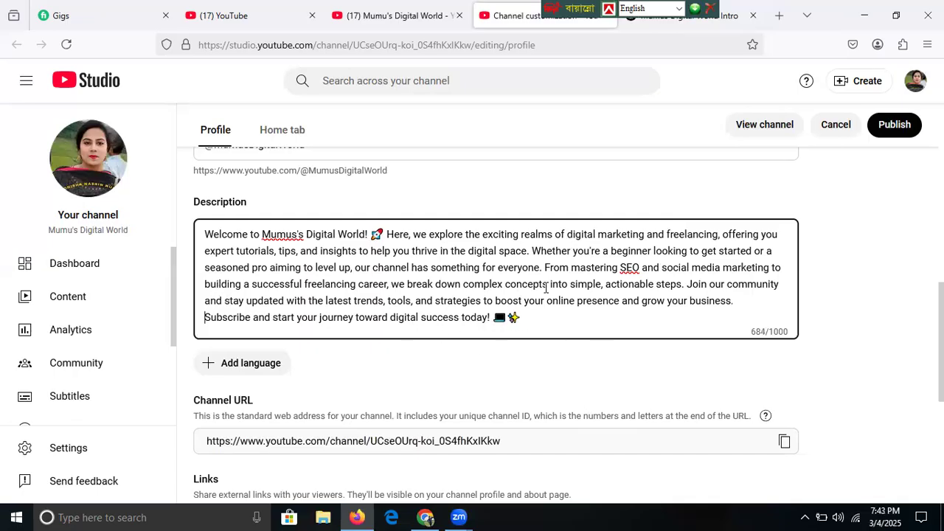
left_click(891, 127)
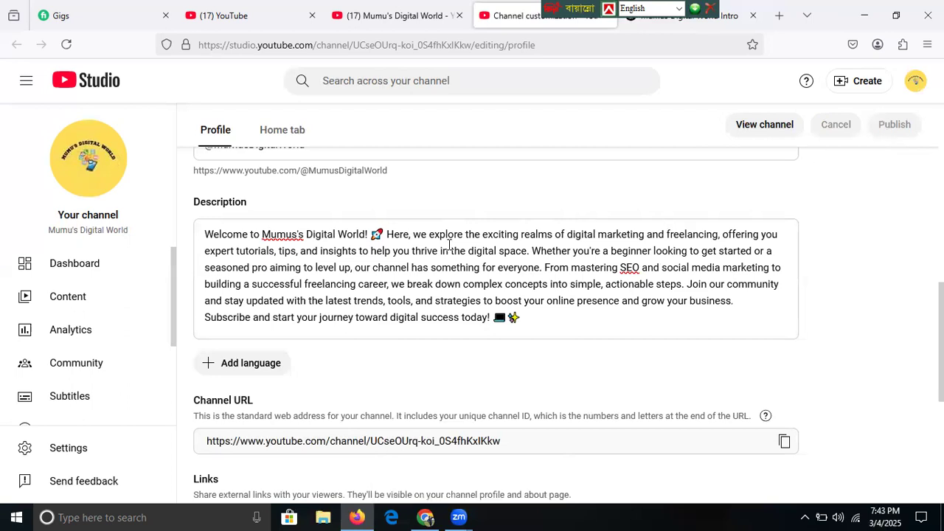
- Add a channel translation with Bangla as the original language and English as the translation language
left_click(237, 365)
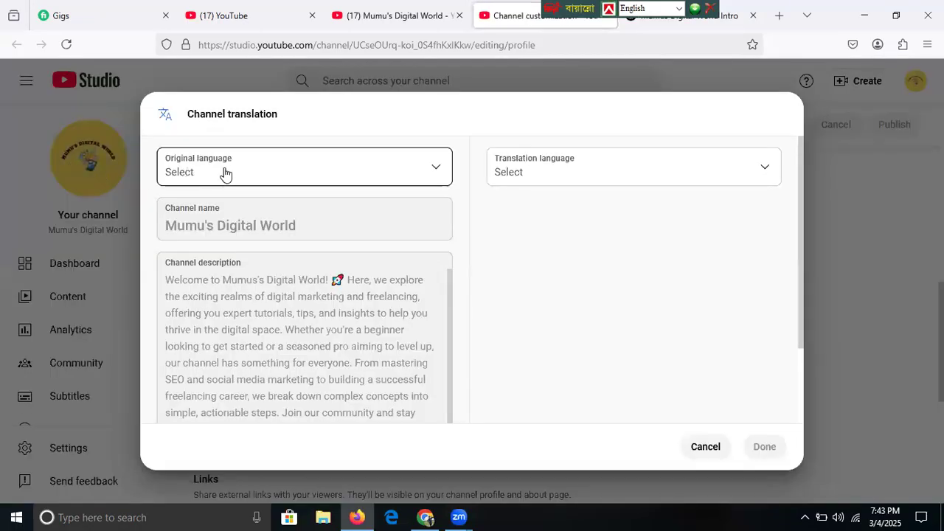
left_click(434, 173)
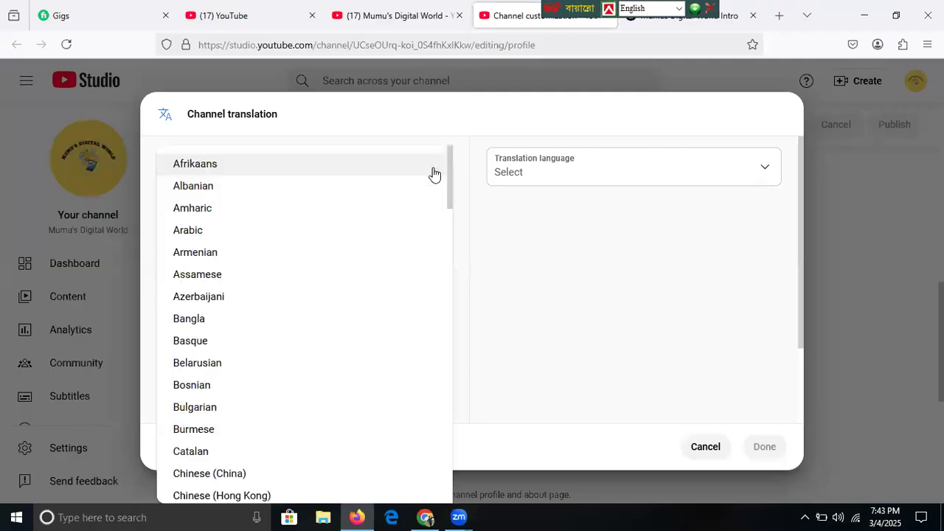
left_click(190, 320)
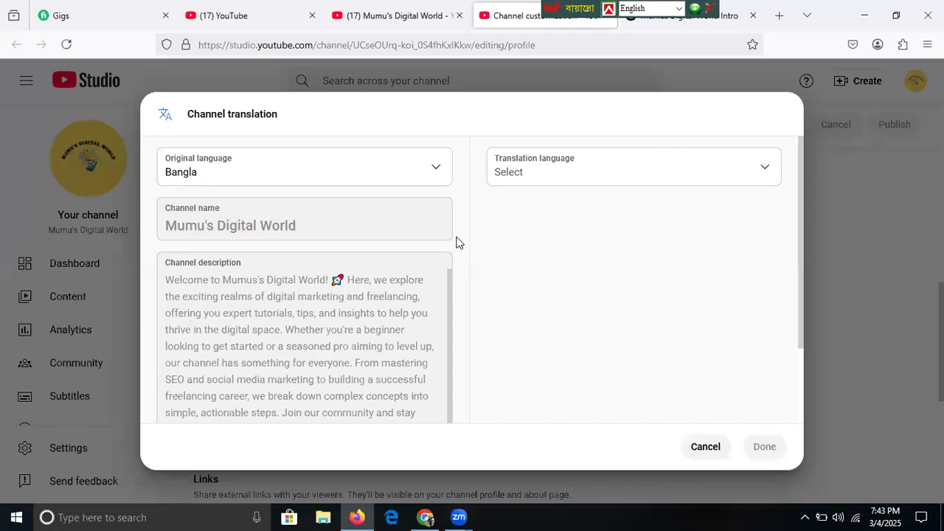
left_click(563, 171)
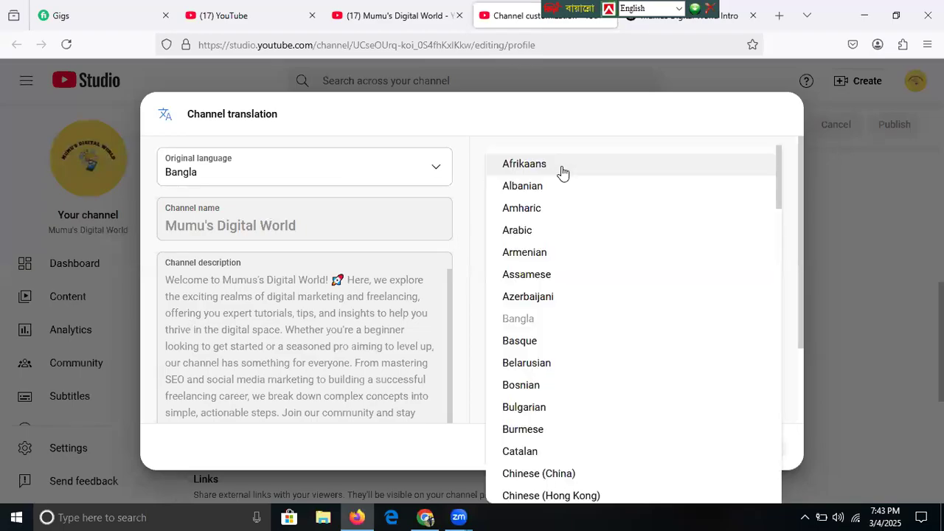
left_click_drag(780, 188, 772, 273)
scroll(634, 251, "down", 1)
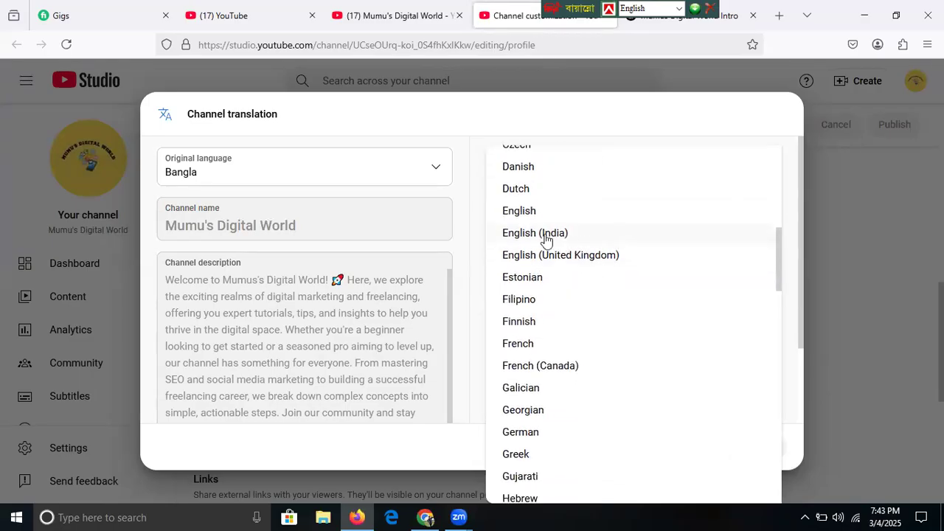
left_click(520, 211)
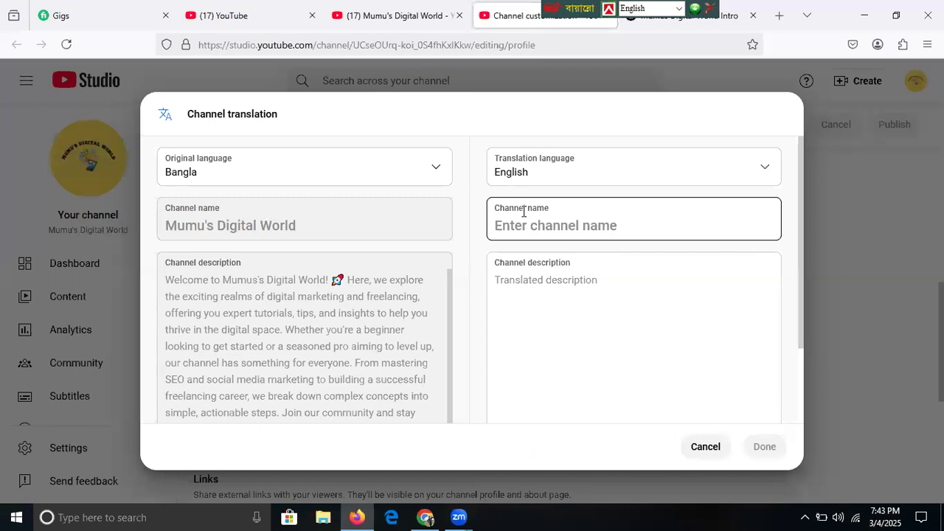
- Enter the English channel name ending in 'Digital World', paste the translated description, and save
left_click(557, 233)
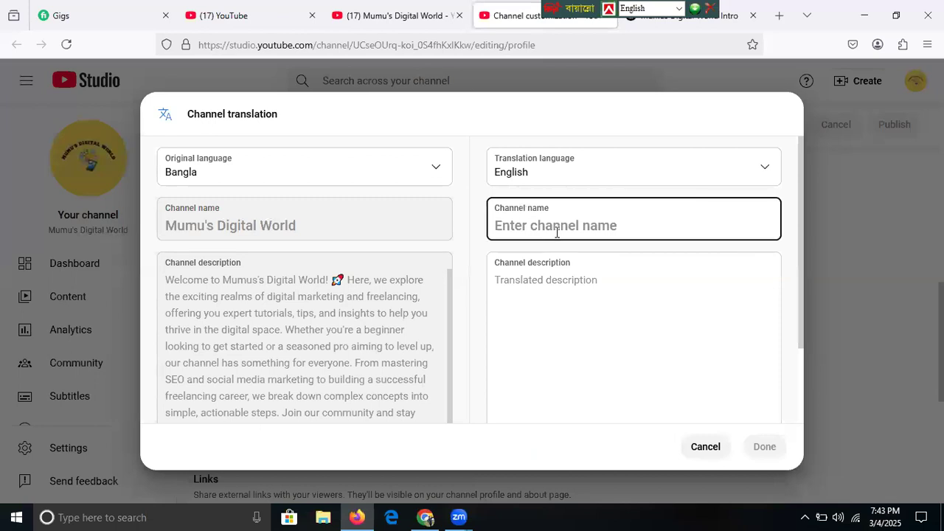
type("Mumu")
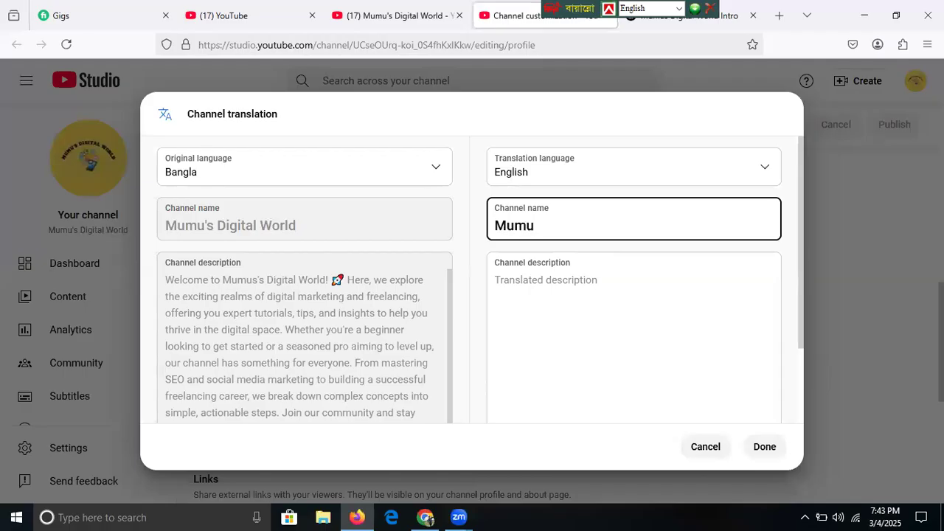
type("'s Digital world")
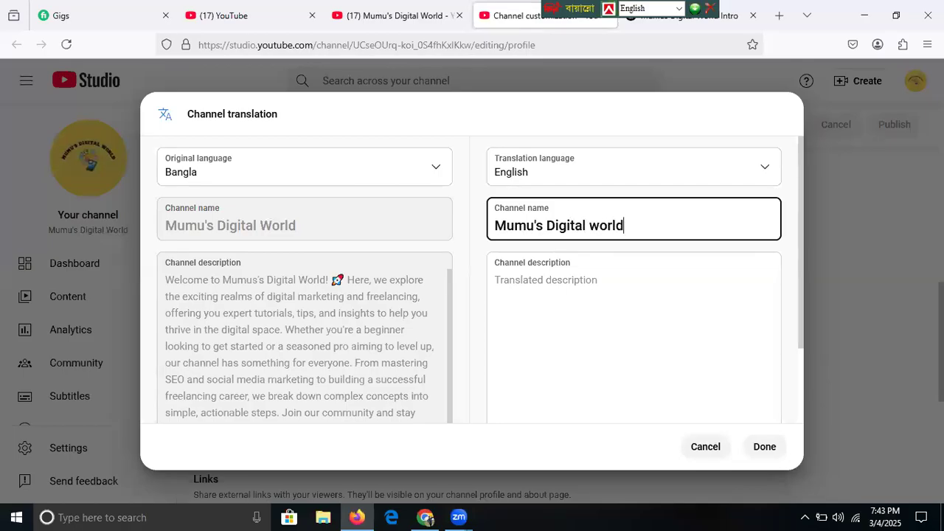
left_click(597, 228)
key("BackSpace")
type("W")
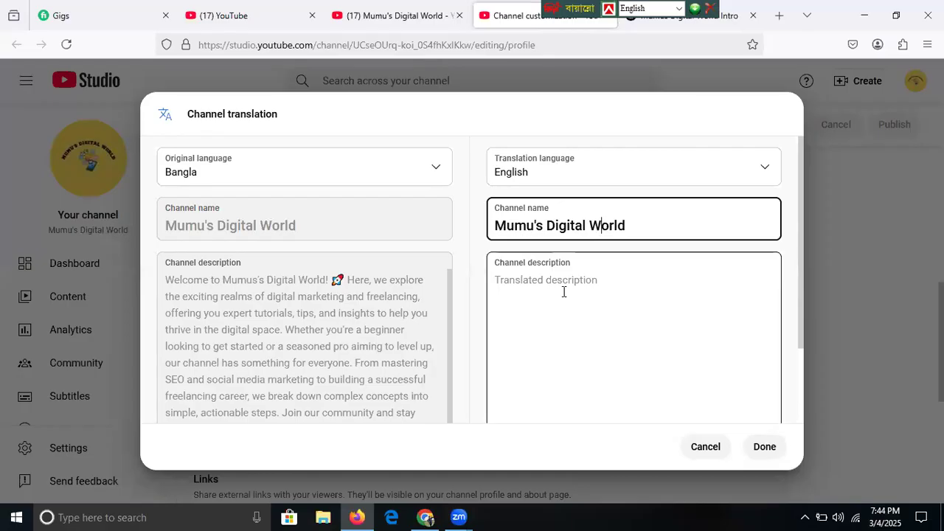
left_click(560, 327)
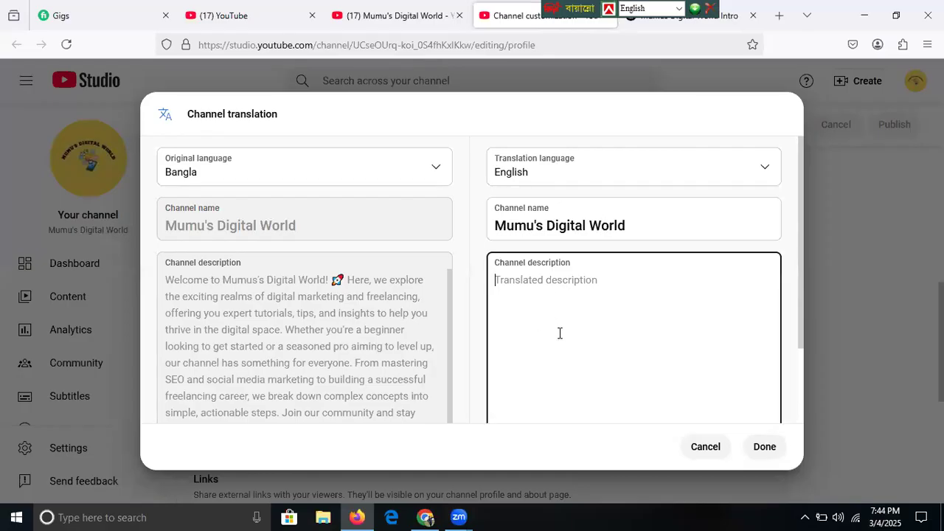
type("Welcome to **Mumus's Digital World**! 🚀 Here, we explore the exciting realms of **digital marketing** and **freelancing**, offering you expert tutorials, tips, and insights to help you thrive in the digital space. Whether you're a beginner looking to get started or a seasoned pro aiming to level up, our channel has something for everyone. From mastering SEO and social media marketing to building a successful freelancing career, we break down complex concepts into simple, actionable steps. Join our community and stay updated with the latest trends, tools, and strategies to boost your online presence and grow your business. Subscribe and start your journey toward digital success today! 💻✨")
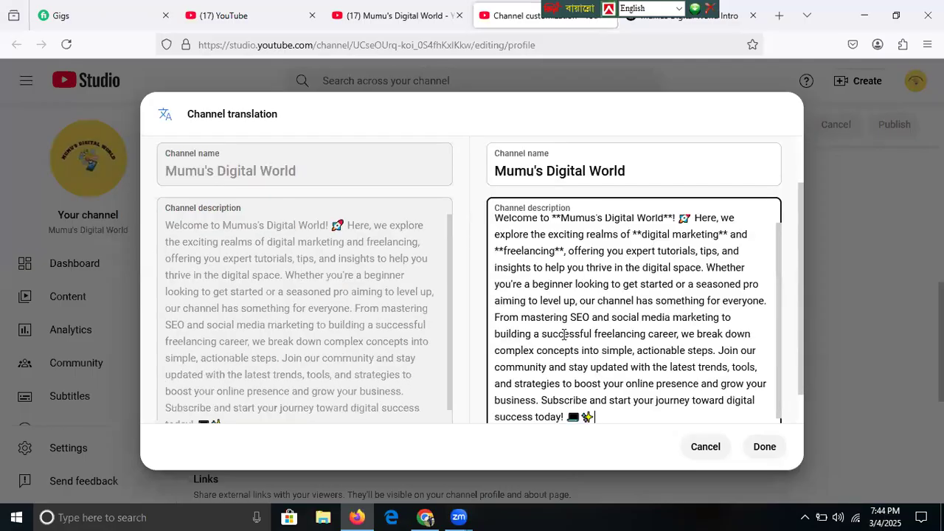
left_click(767, 450)
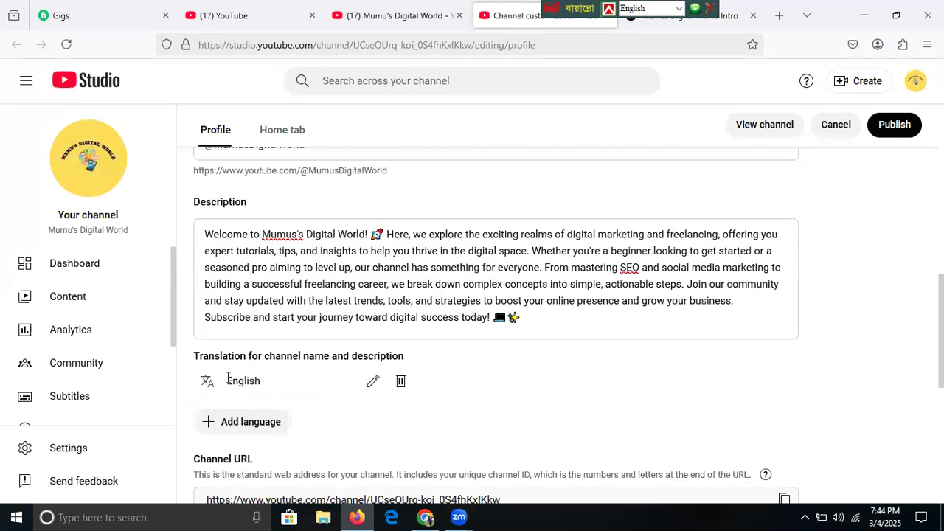
- Publish the profile with the English translation, then scroll down to the Links and Contact info sections
left_click(894, 133)
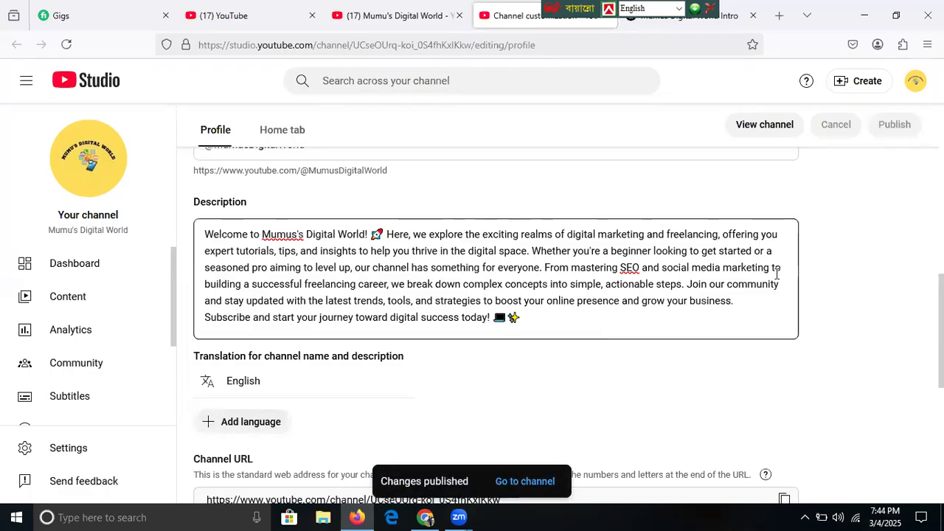
left_click_drag(885, 299, 942, 258)
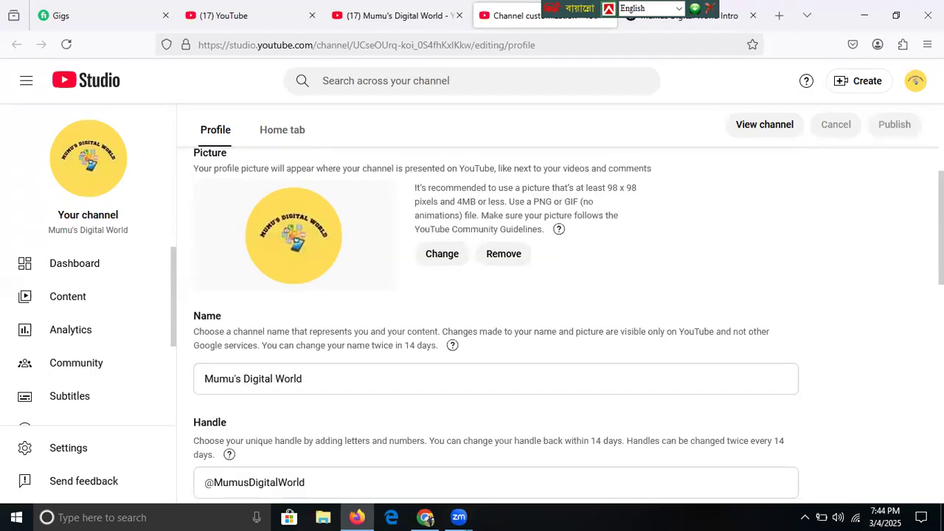
scroll(567, 324, "down", 1)
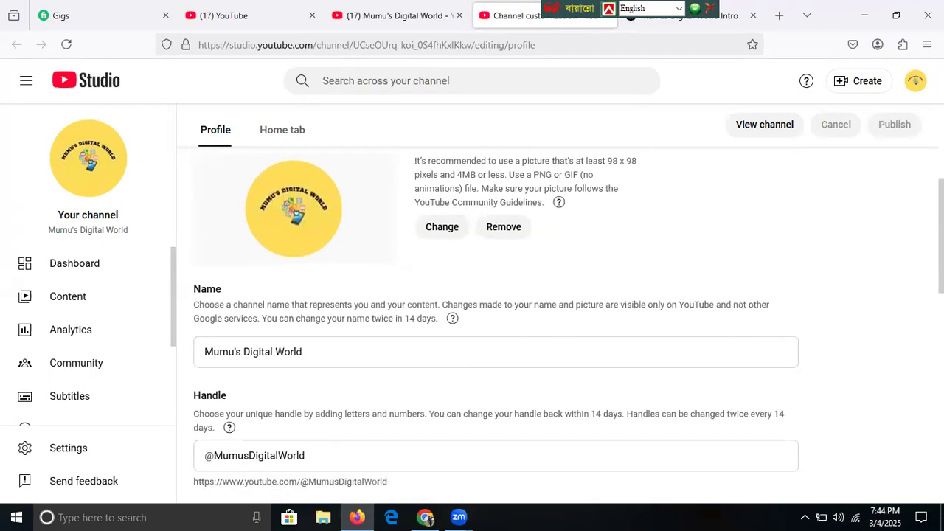
scroll(494, 325, "down", 5)
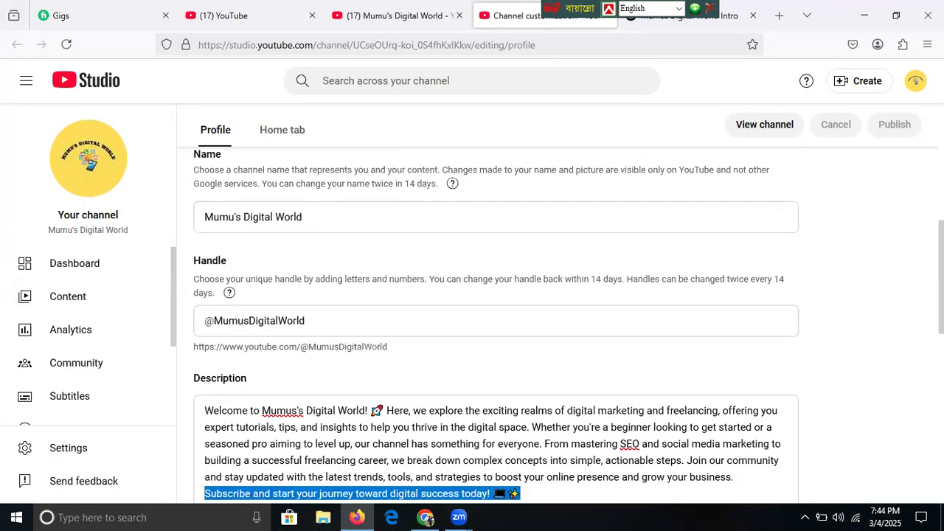
scroll(495, 325, "down", 6)
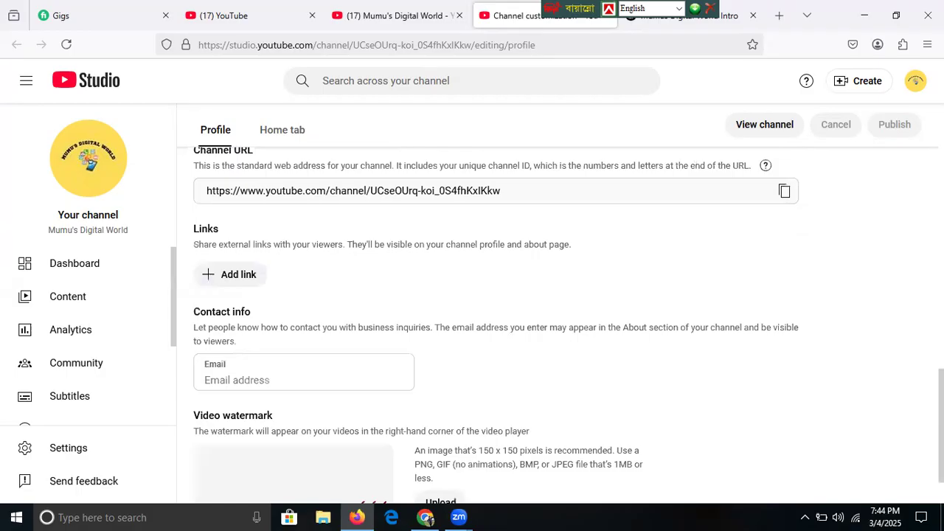
- Add a new channel link titled 'Facebook'
left_click(236, 285)
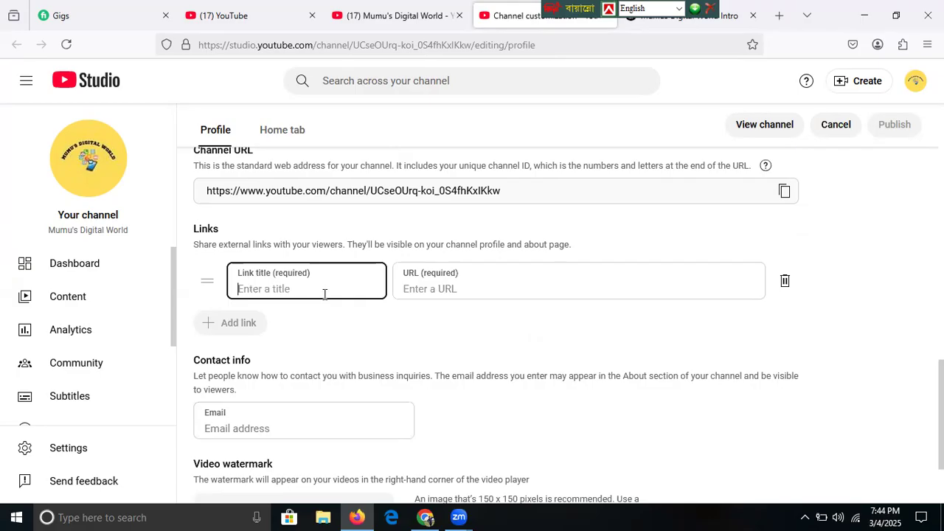
type("Facebook")
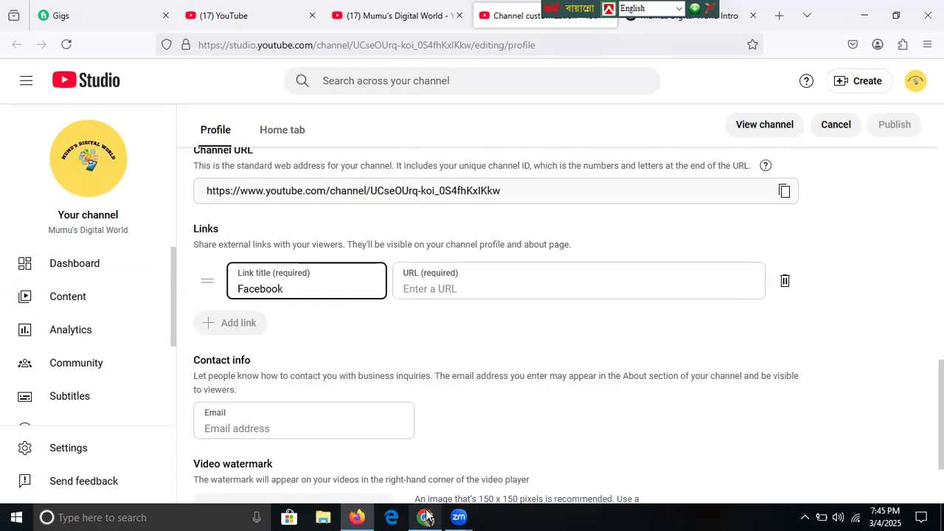
- In Chrome's Facebook tab, switch from the personal profile to acting as the business page
left_click(426, 516)
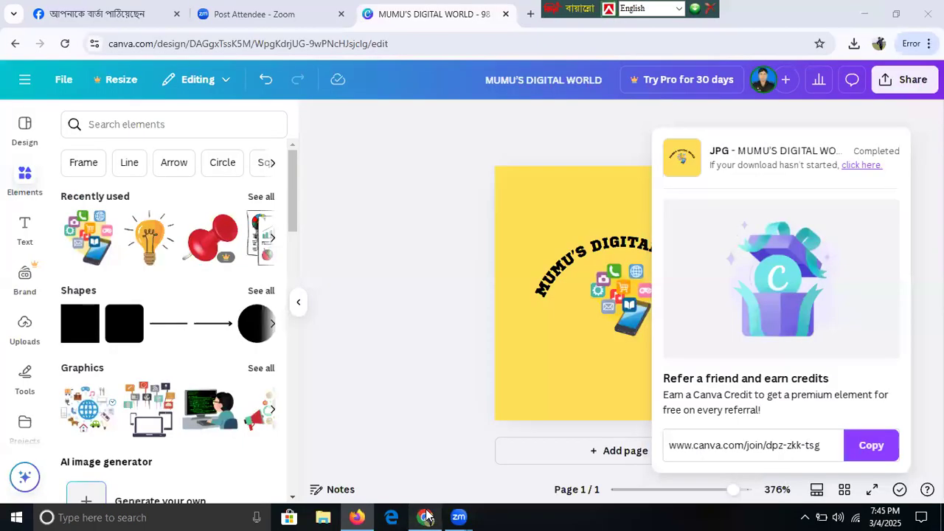
left_click(100, 22)
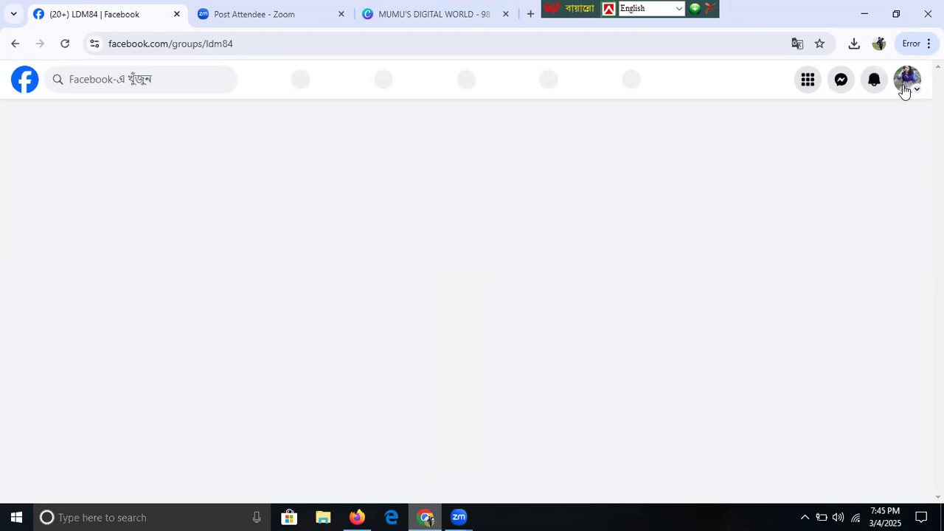
left_click(905, 89)
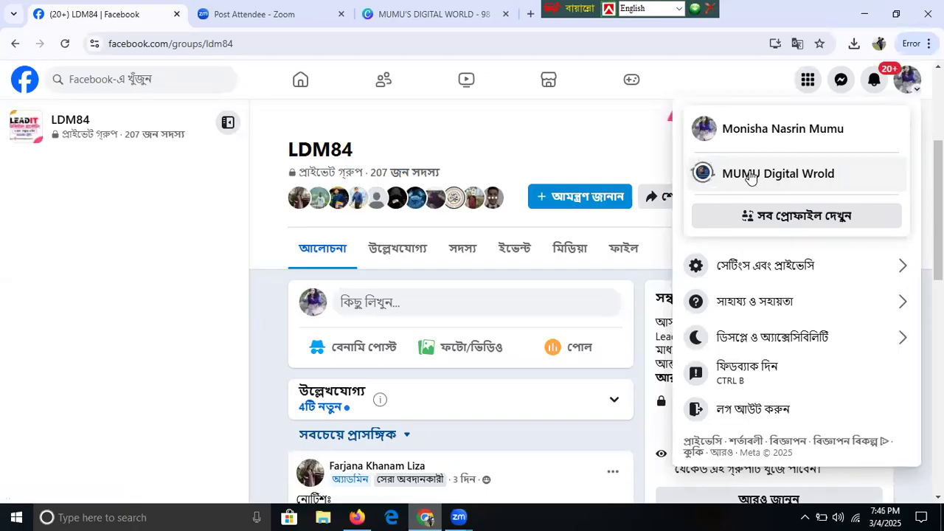
left_click(750, 177)
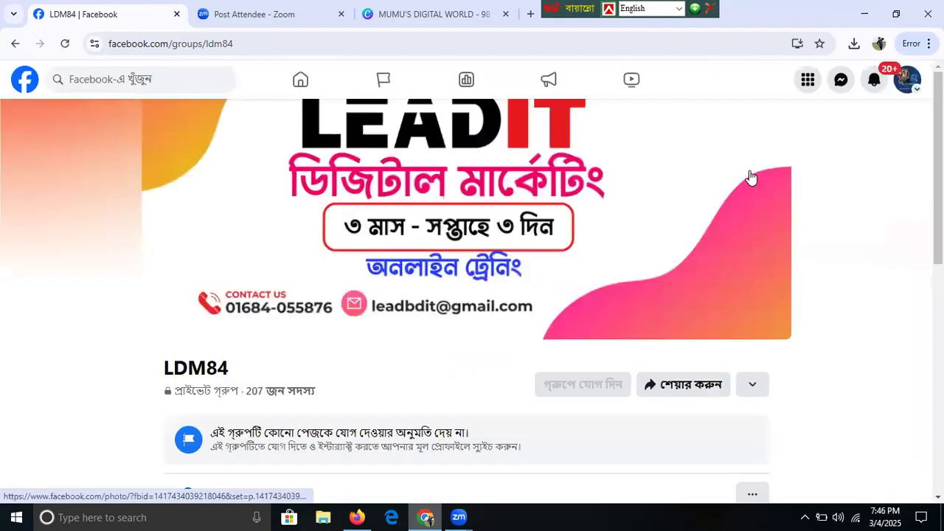
scroll(751, 177, "down", 3)
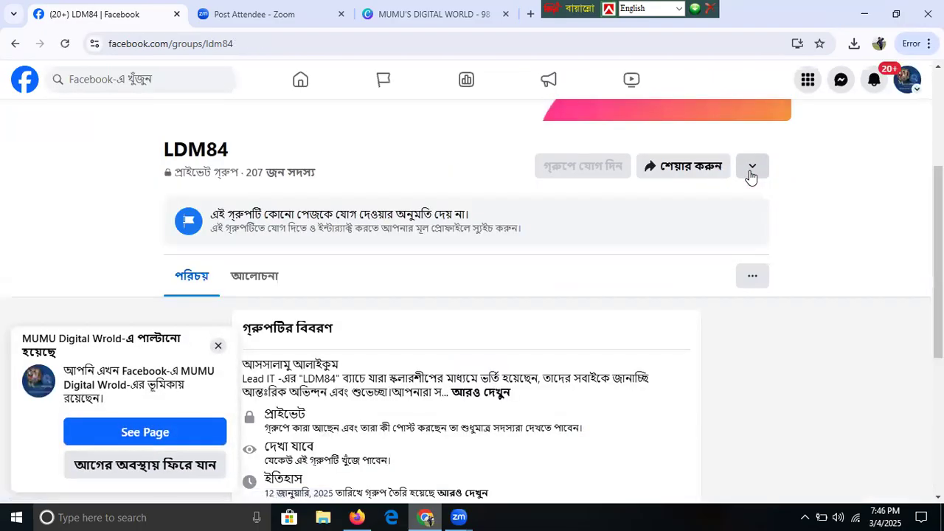
- Open the business page and copy its web address from the address bar, then return to Firefox
left_click(197, 435)
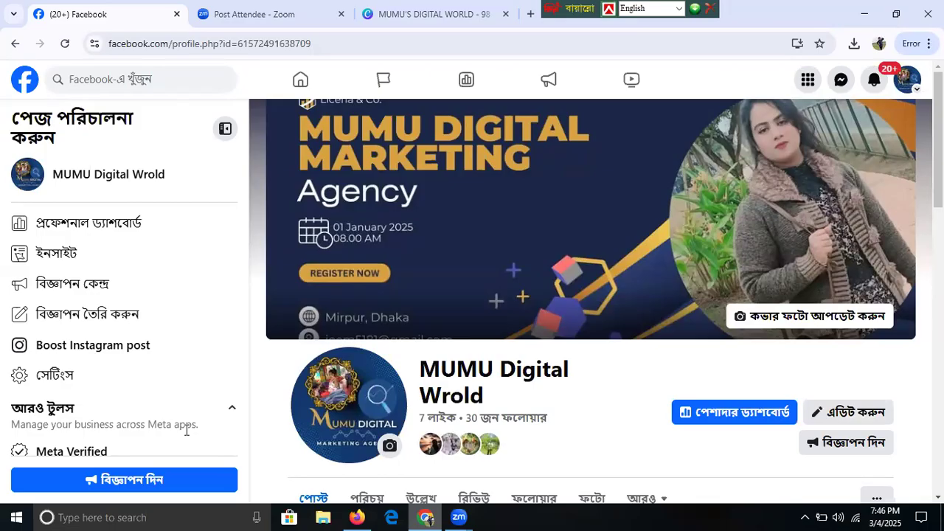
scroll(590, 295, "down", 5)
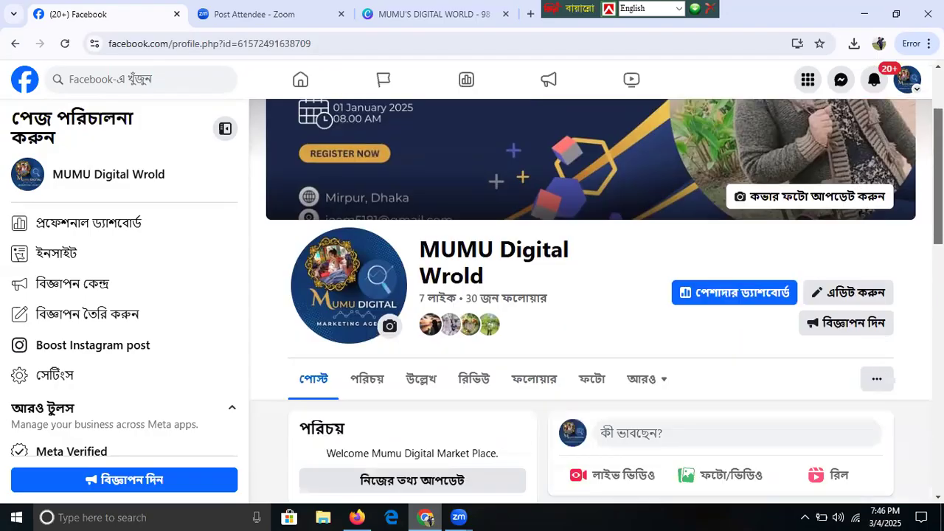
scroll(590, 295, "up", 5)
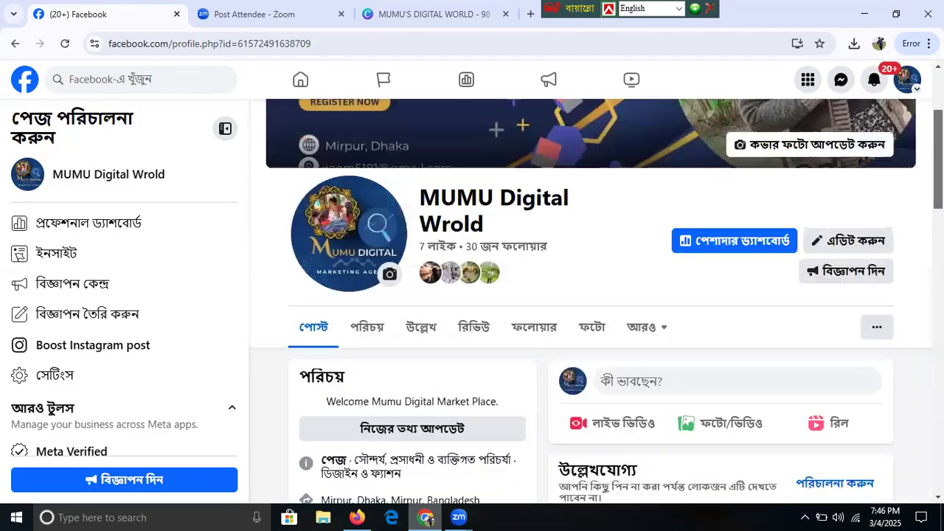
left_click(113, 44)
left_click(113, 44)
key("ctrl+c")
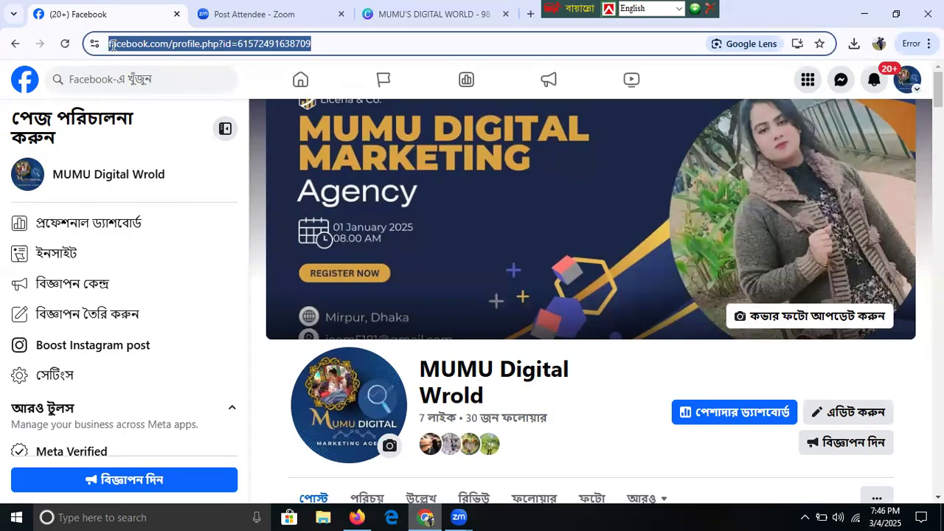
left_click(357, 517)
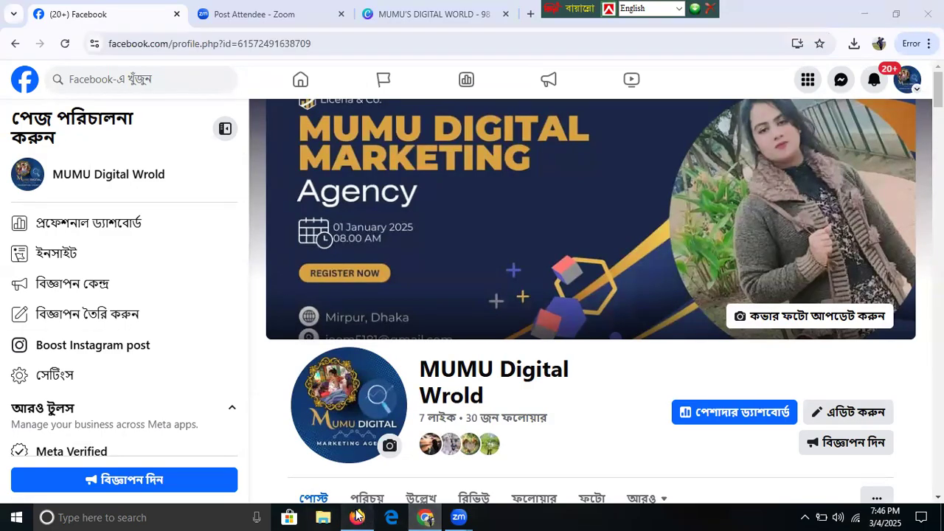
- Paste the Facebook page address as the link URL, publish, and remove the extra empty link row
left_click(473, 289)
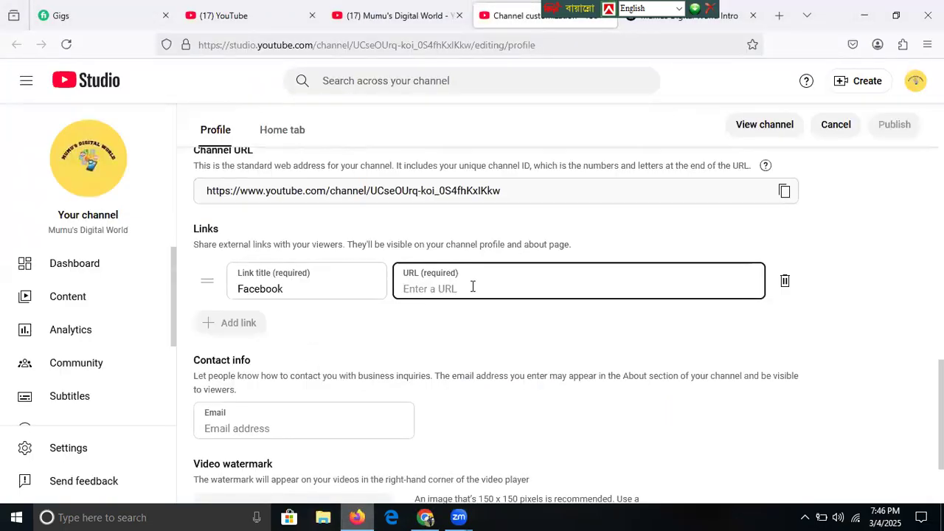
key("ctrl+v")
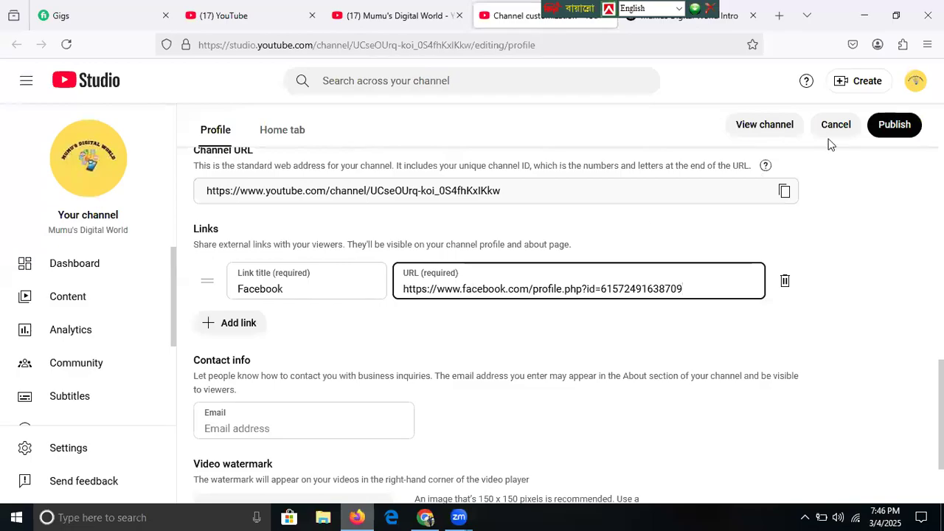
left_click(894, 127)
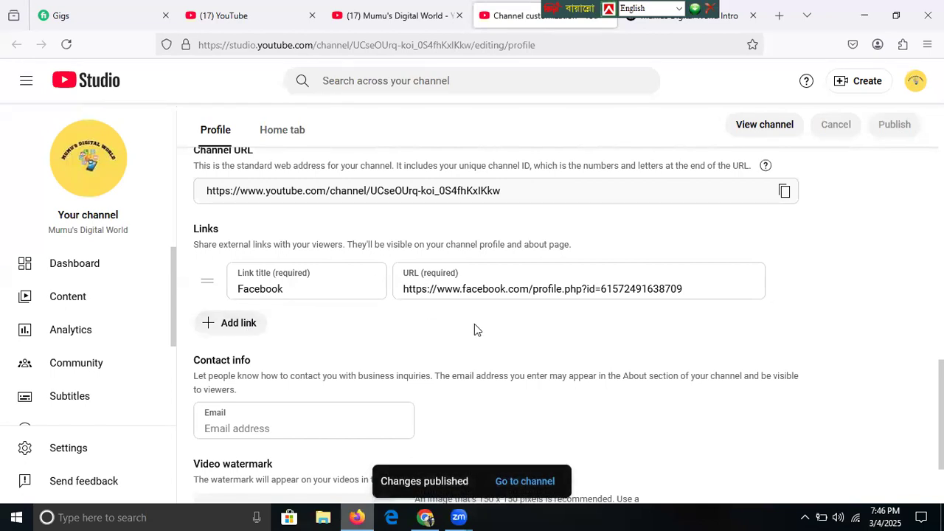
left_click(238, 322)
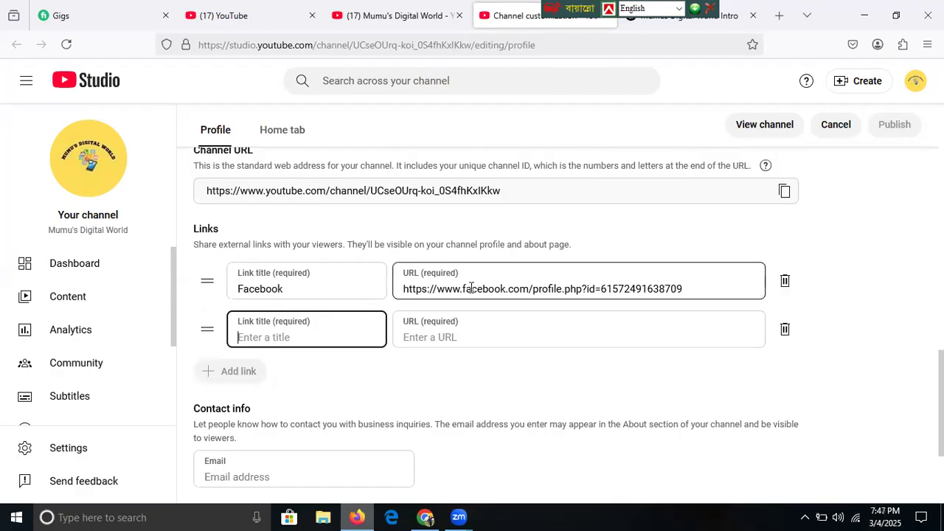
left_click(784, 331)
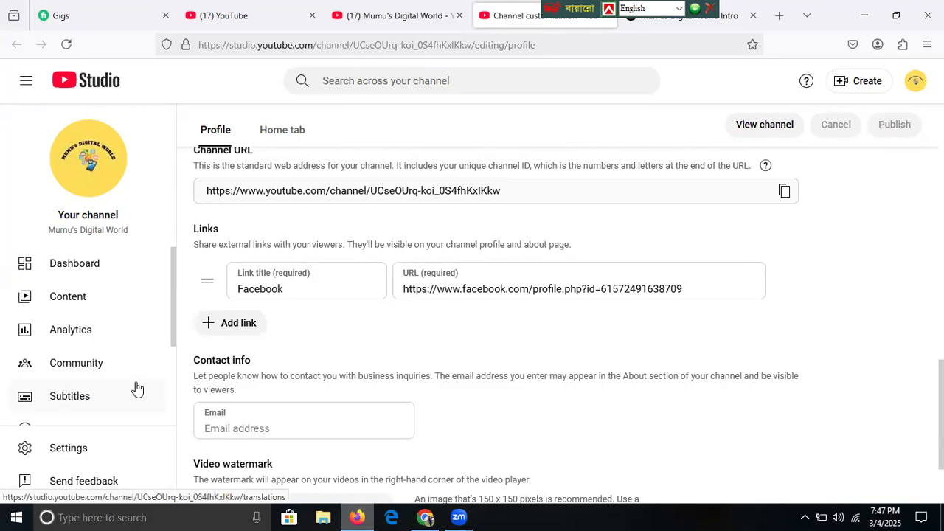
- Enter the channel's business contact e-mail in Contact info, publish it, and return to Chrome
left_click(253, 427)
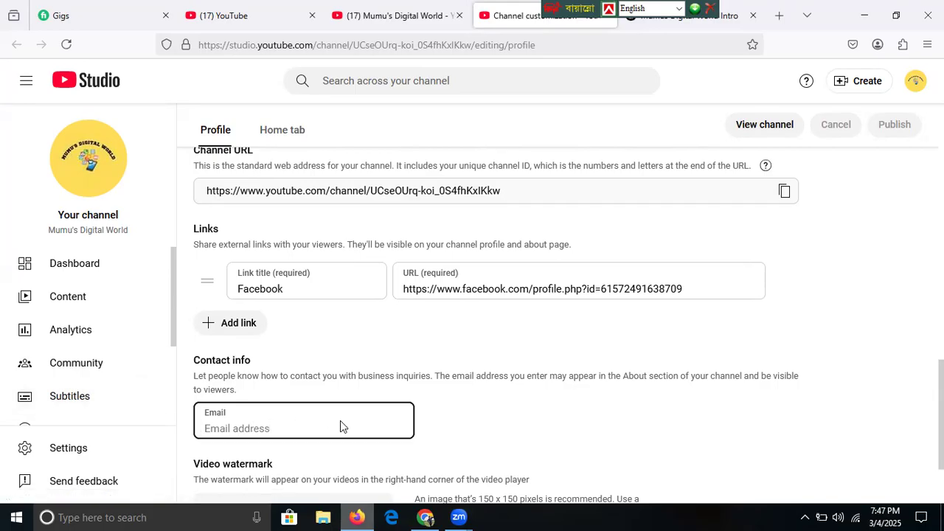
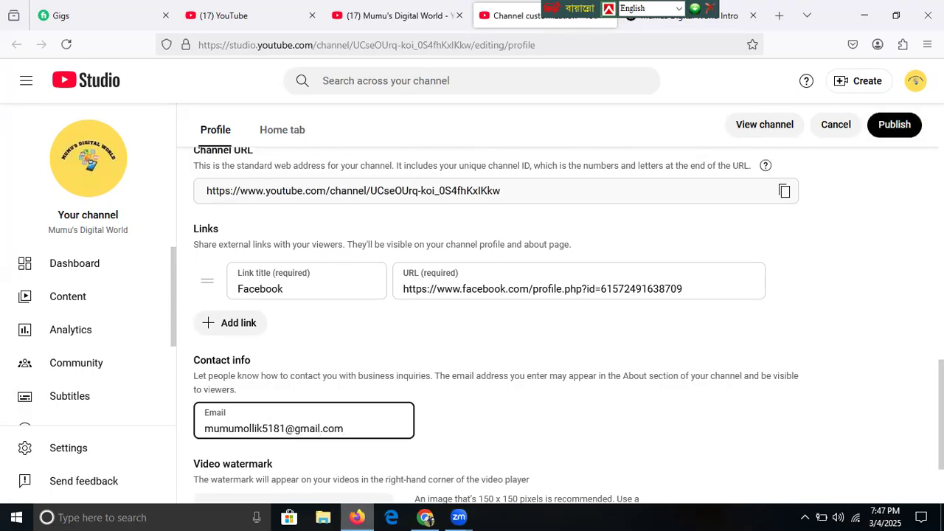
key("Tab")
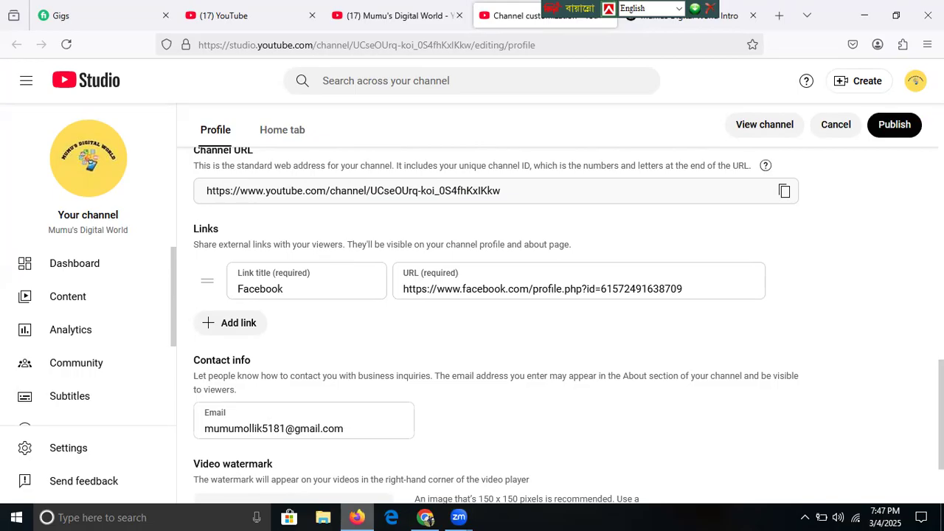
left_click(895, 125)
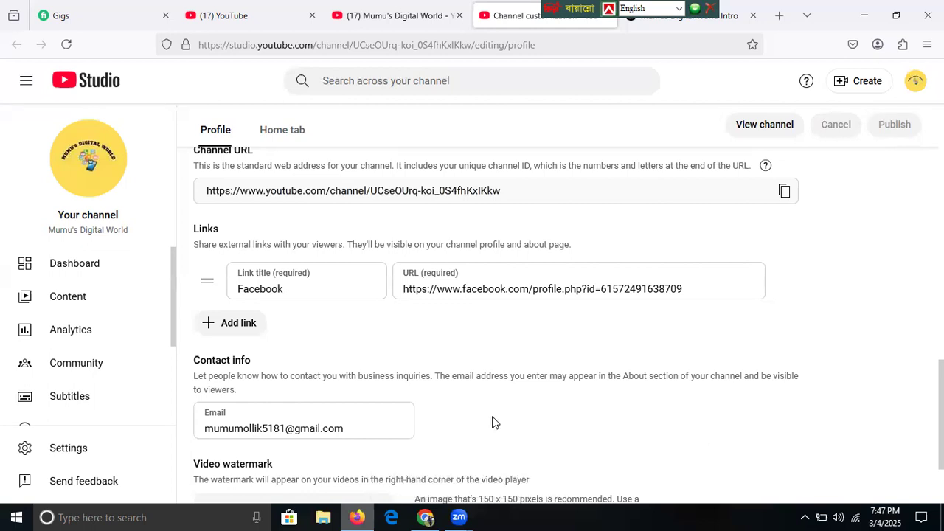
scroll(495, 422, "down", 3)
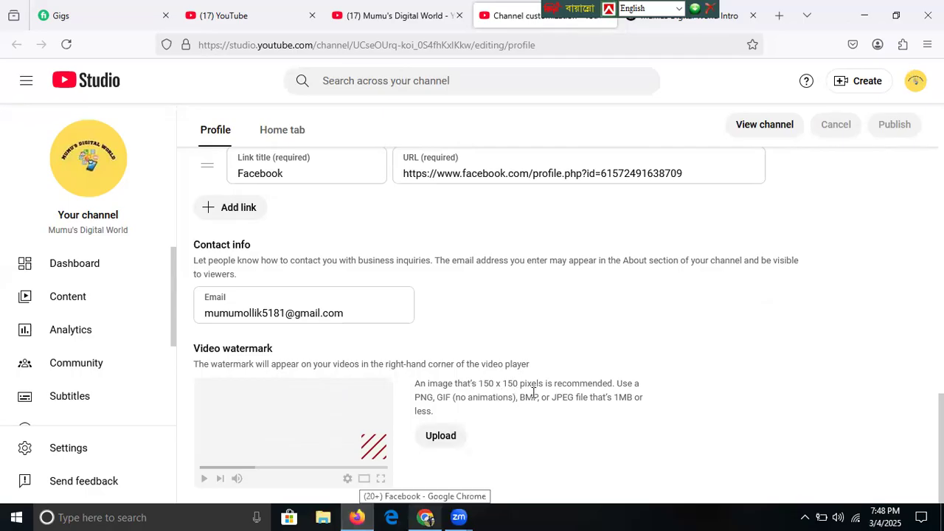
left_click(426, 517)
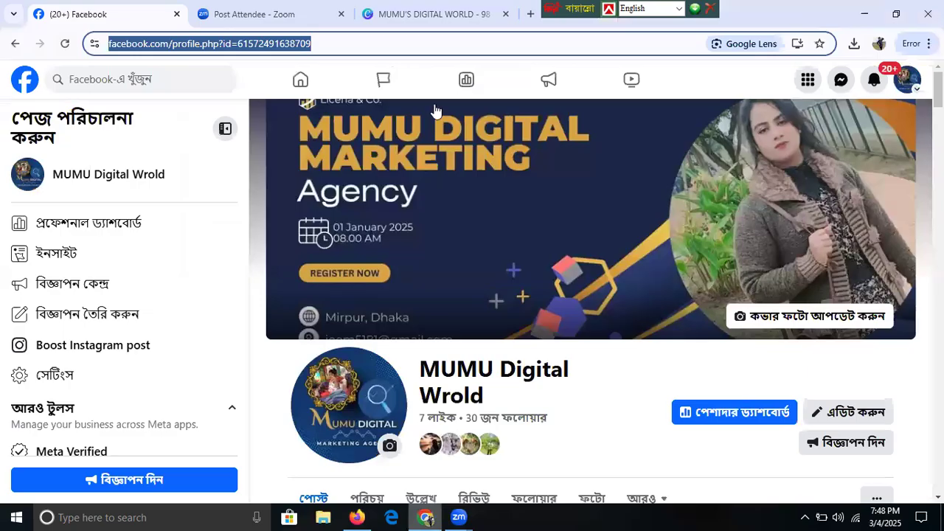
- In the Canva tab, create a new custom-size design with width 150 px and height 150 px
left_click(425, 21)
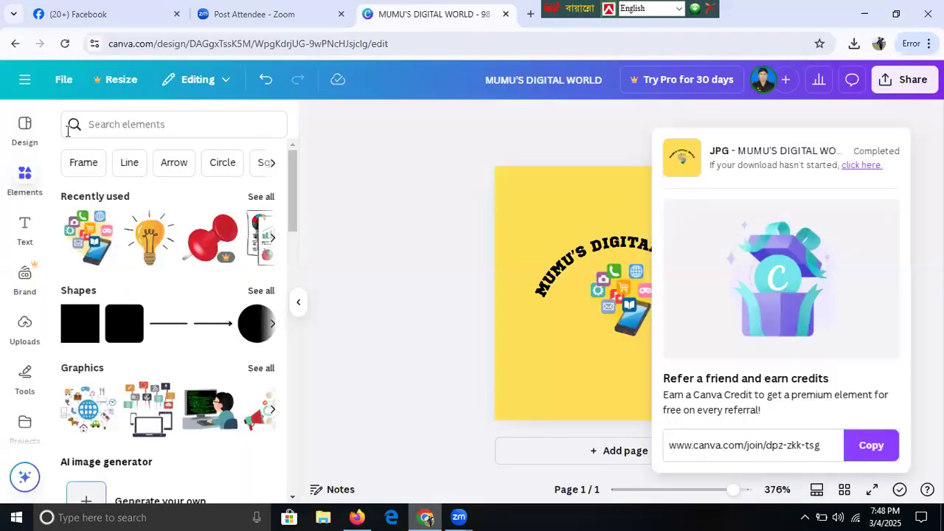
left_click(28, 90)
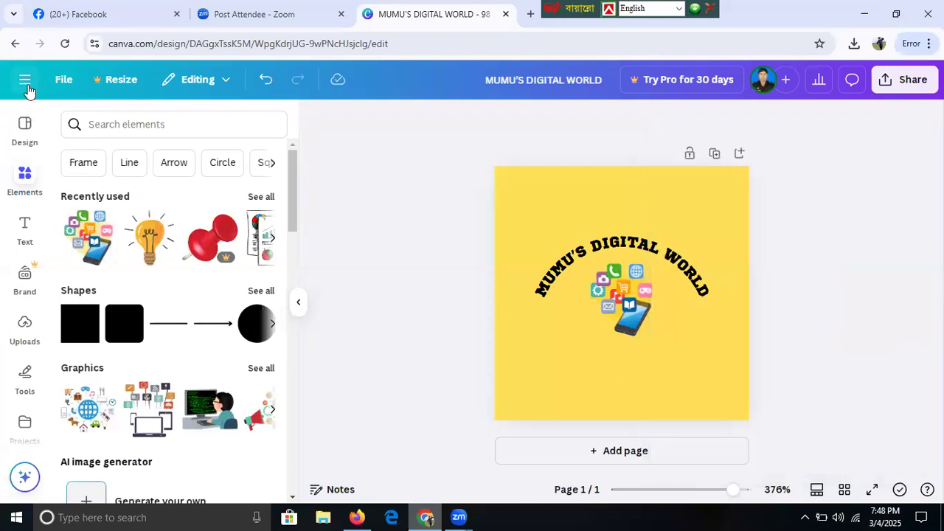
left_click(26, 81)
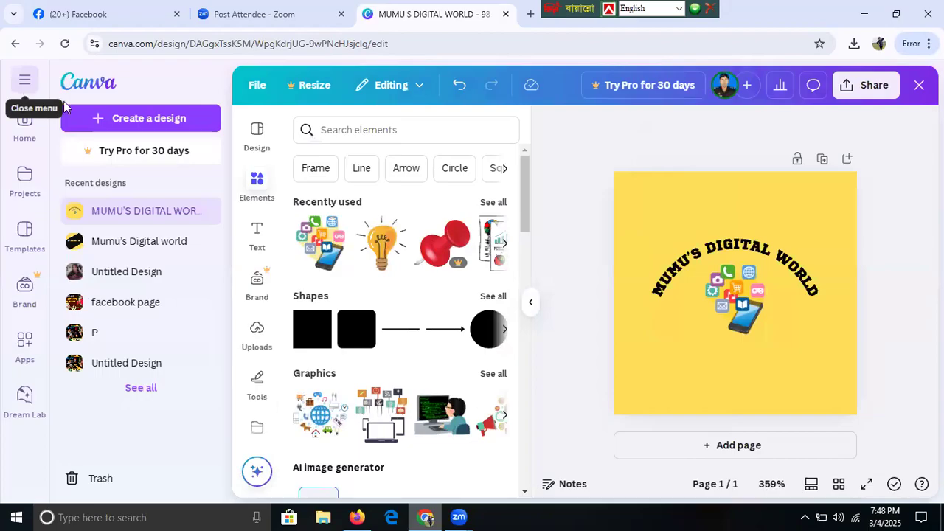
left_click(127, 124)
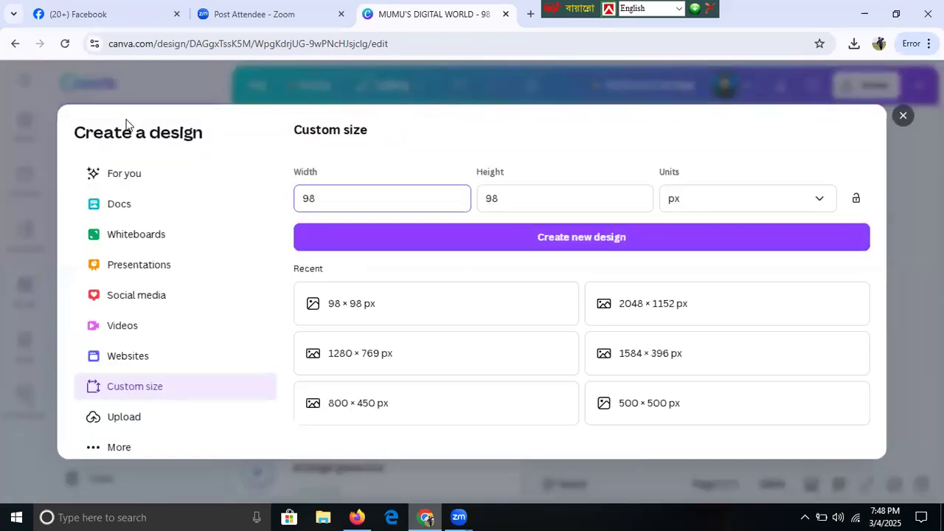
key("BackSpace")
key("BackSpace")
type("150")
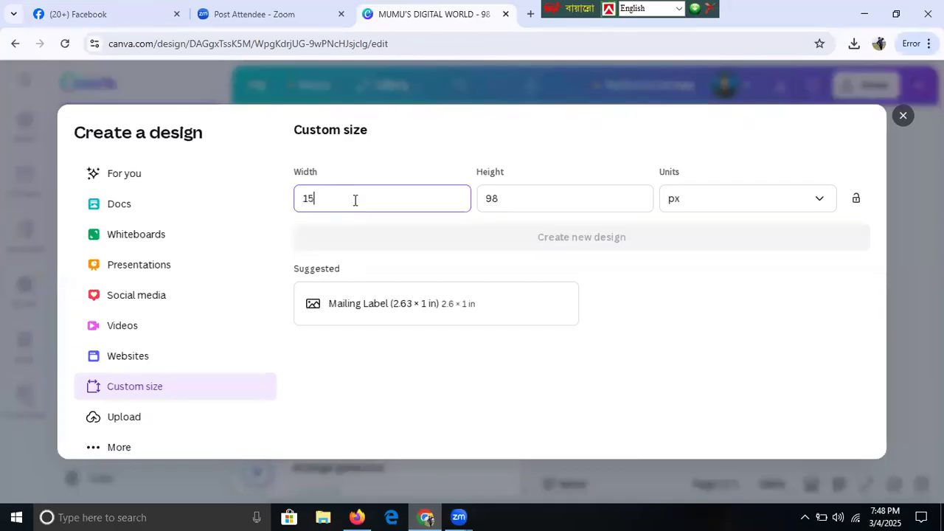
left_click(520, 198)
key("BackSpace")
key("BackSpace")
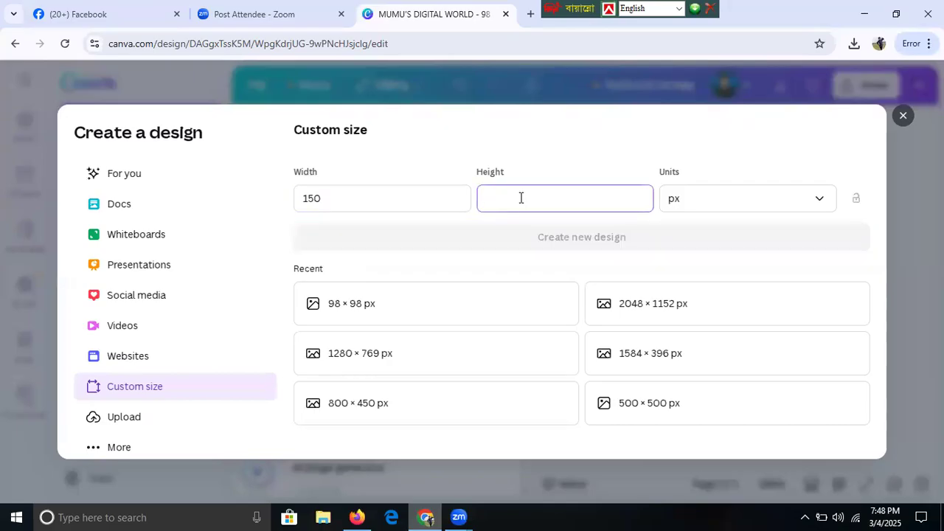
type("150")
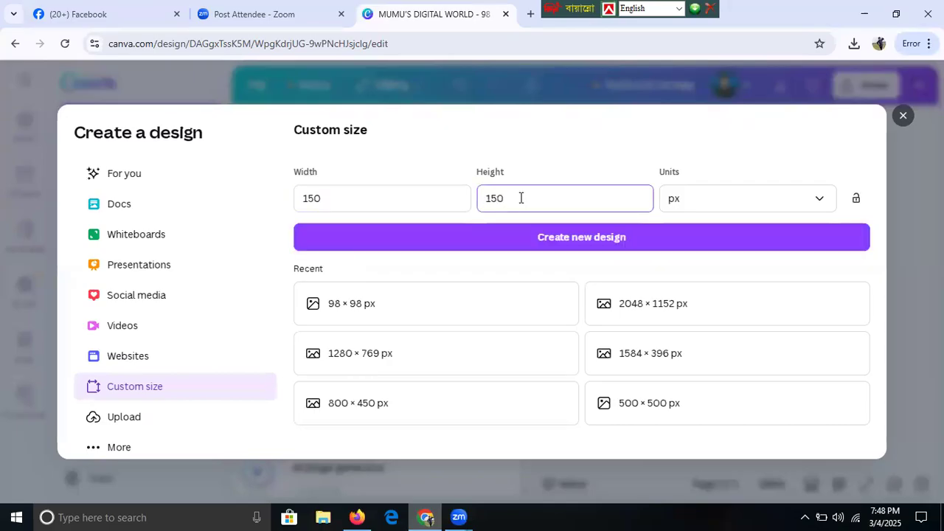
left_click(588, 237)
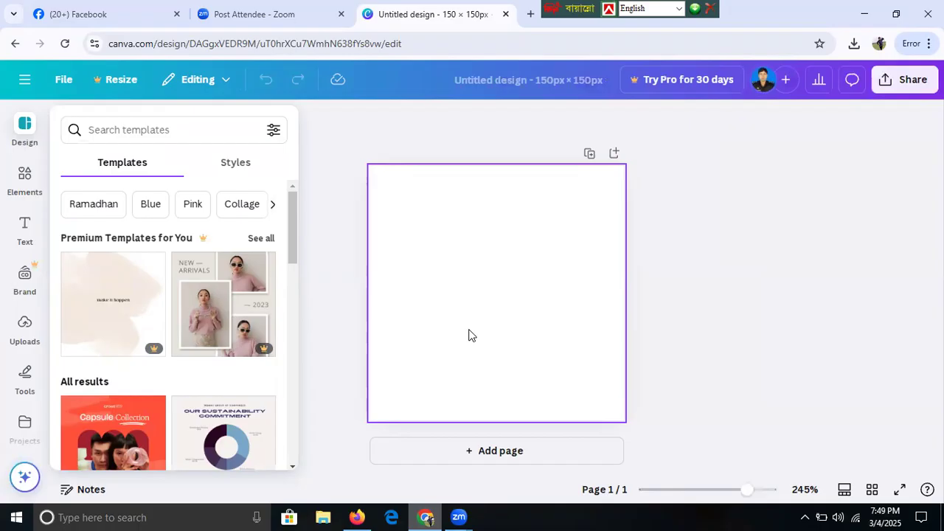
- Add the recently used phone-with-app-icons graphic from Elements, shrink it, and move it to the canvas centre
left_click(24, 186)
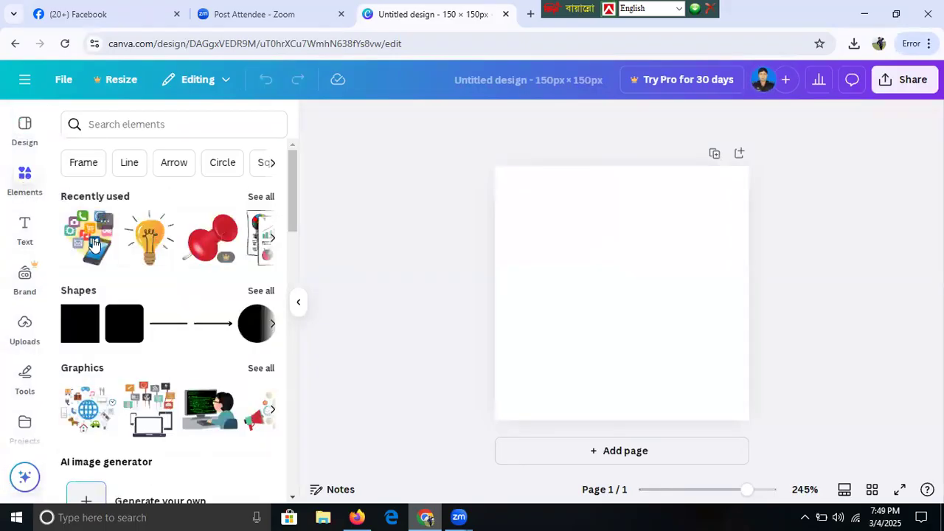
left_click(93, 249)
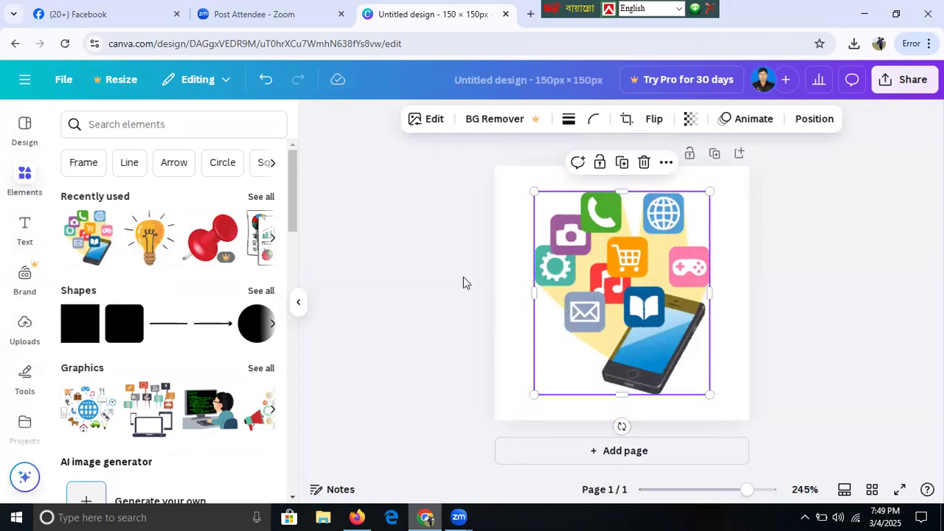
left_click(446, 341)
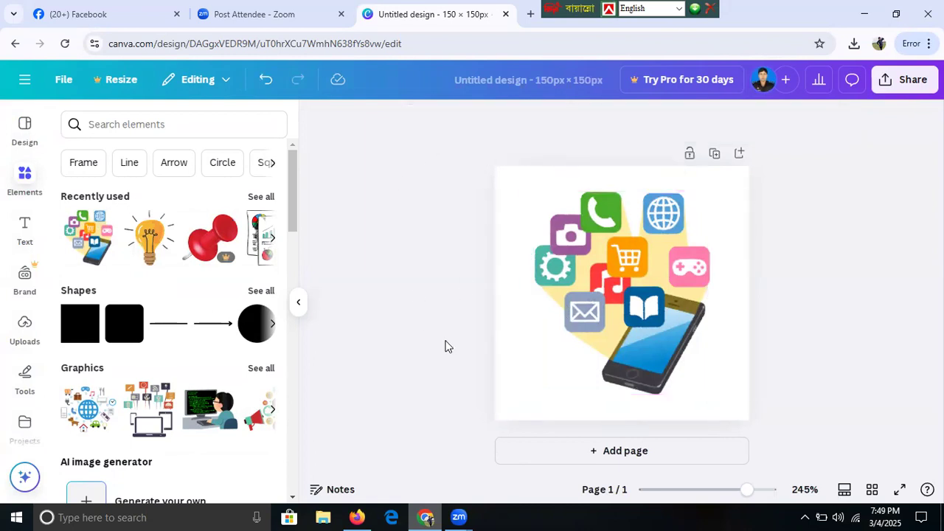
left_click(609, 333)
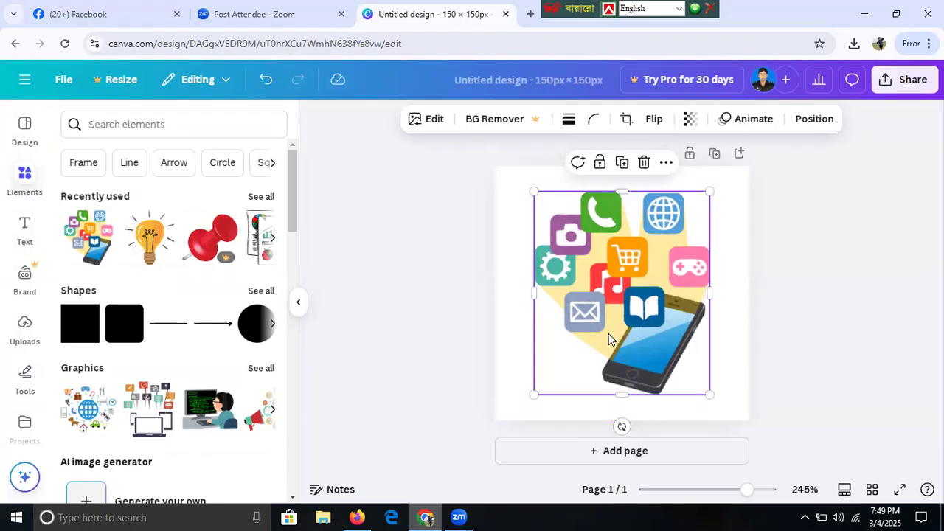
left_click_drag(533, 393, 610, 339)
left_click_drag(653, 258, 627, 294)
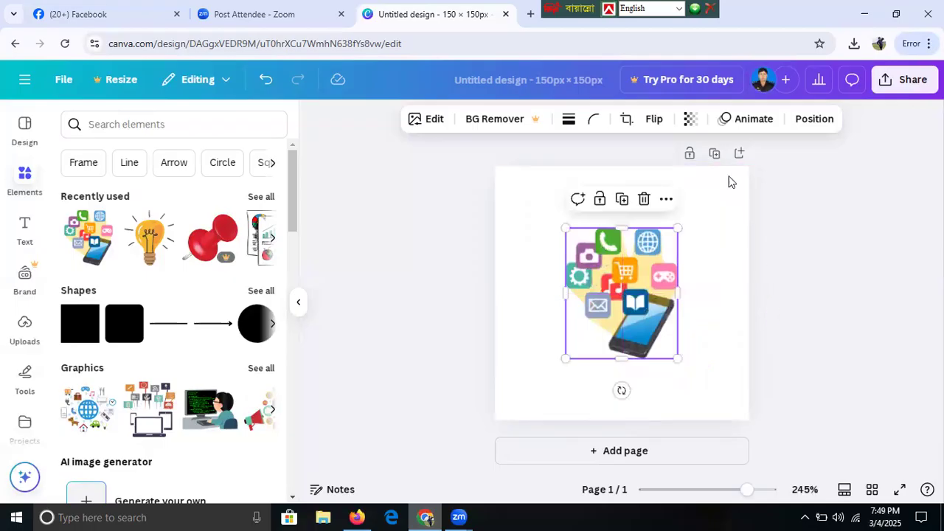
- Adjust the transparency level of the phone icon image
left_click(730, 181)
left_click(623, 284)
left_click(688, 121)
mouse_move(724, 176)
left_mouse_down()
mouse_move(646, 190)
mouse_move(735, 189)
left_mouse_up()
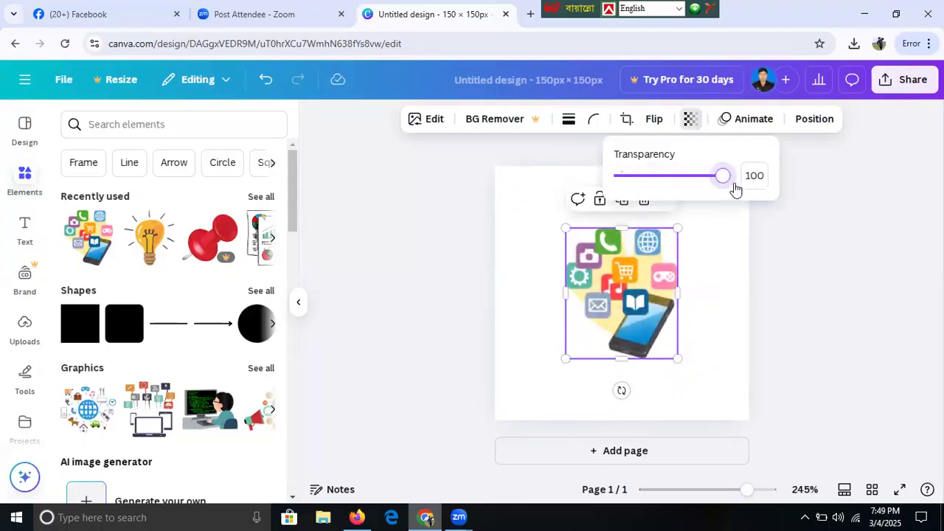
left_click(790, 296)
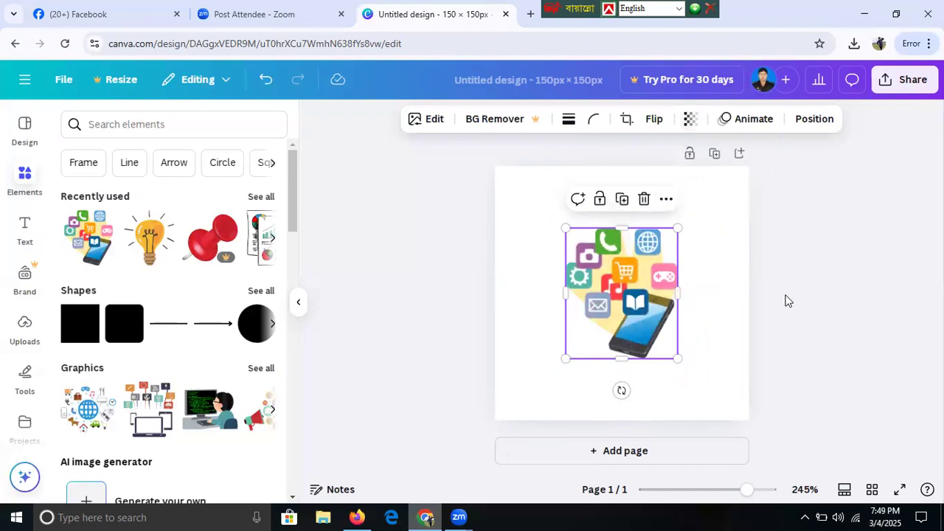
left_click(788, 300)
- Download the design as a JPG file via Share > Download
left_click(915, 84)
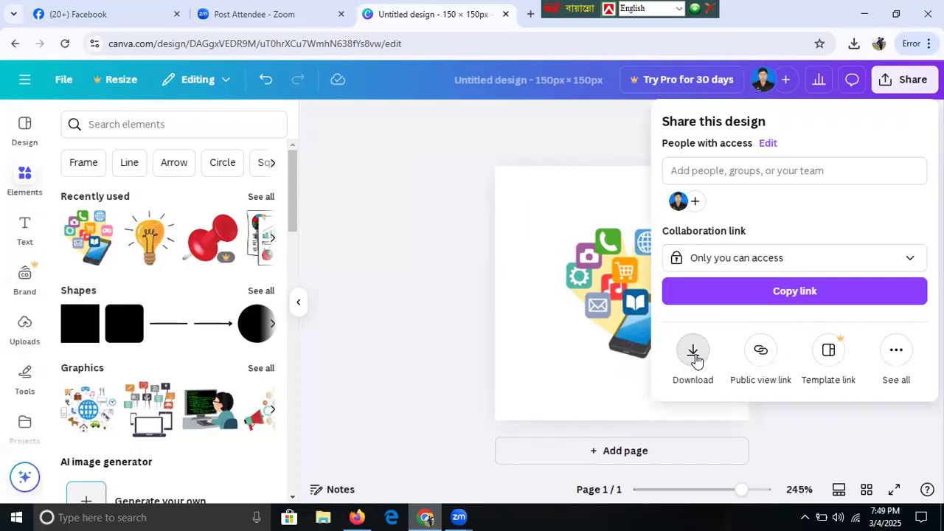
left_click(693, 356)
left_click(822, 180)
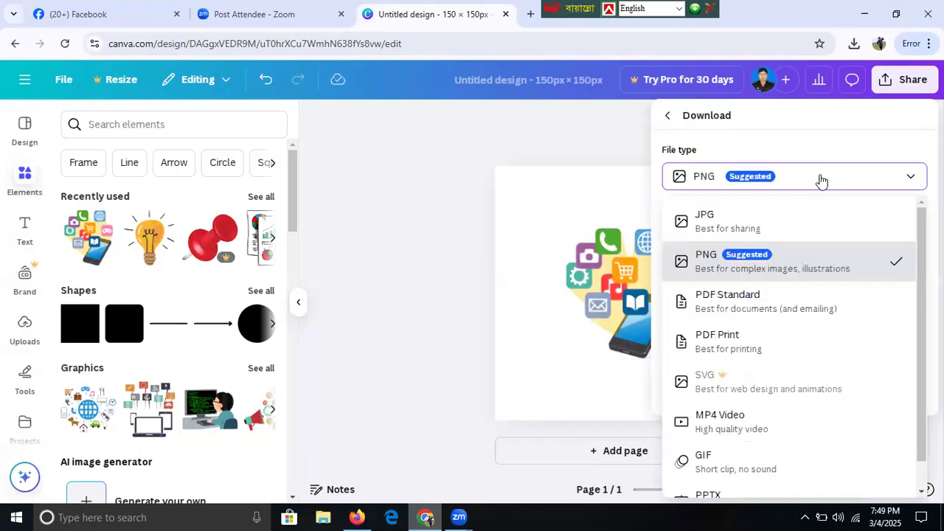
left_click(707, 224)
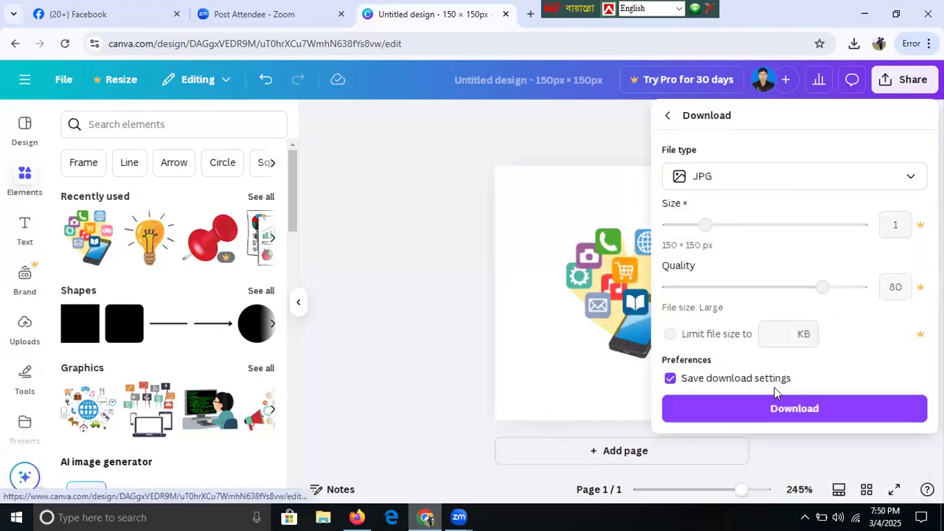
left_click(779, 412)
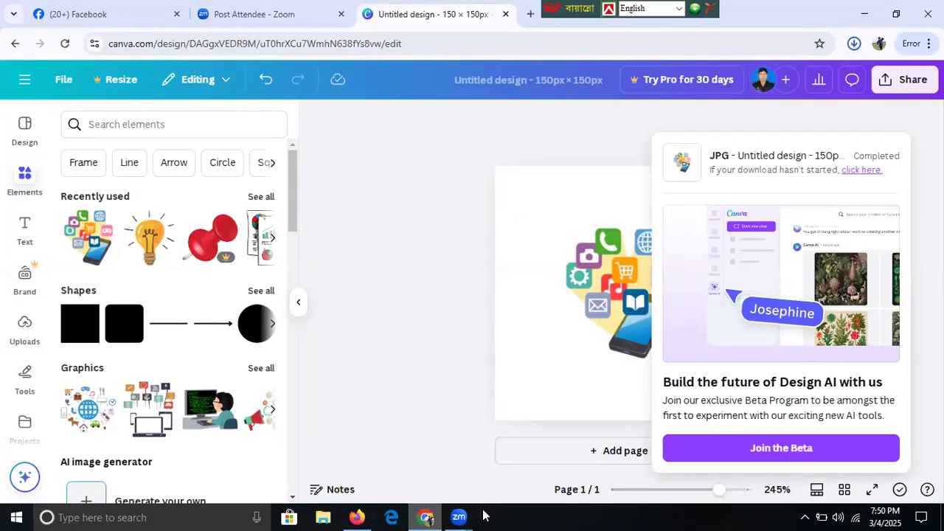
- Upload the phone-icon image 'Untitled design (3)' from Downloads as the channel's video watermark
left_click(357, 516)
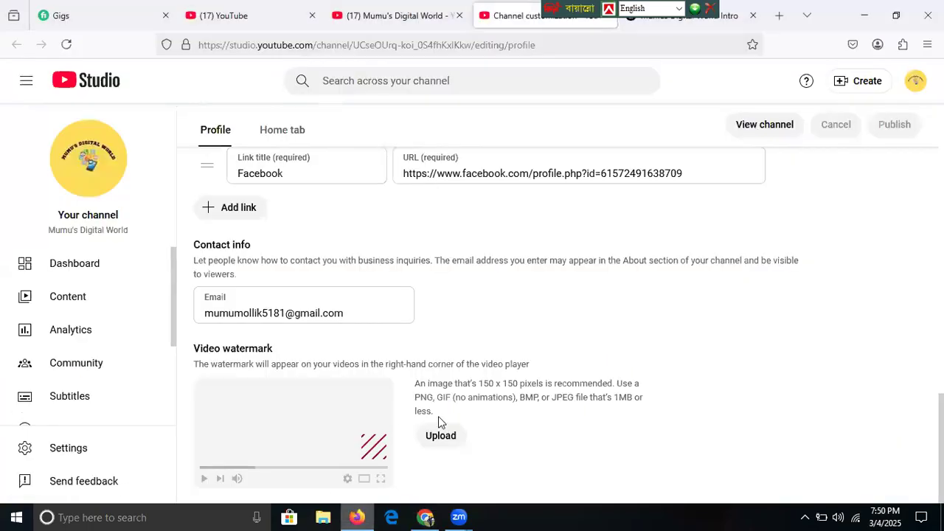
left_click(443, 440)
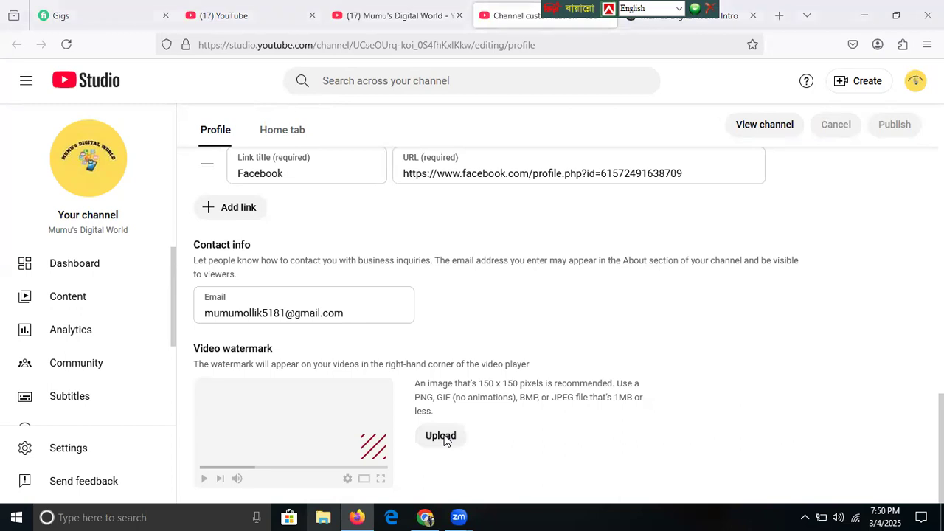
left_click(444, 437)
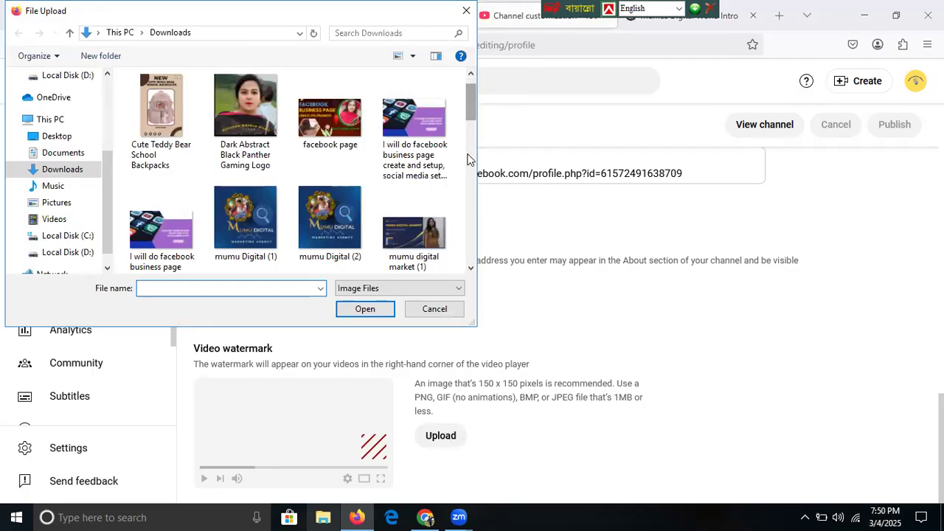
scroll(469, 166, "down", 3)
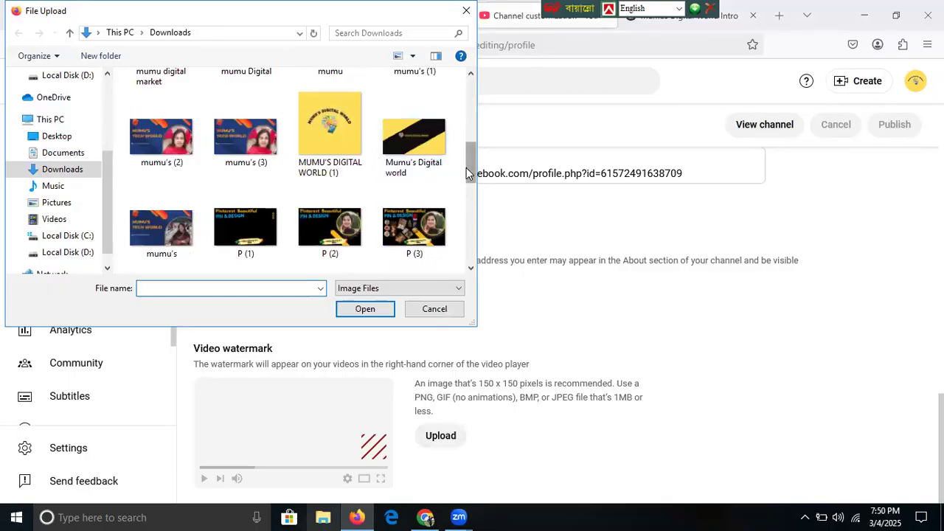
left_click_drag(467, 174, 470, 224)
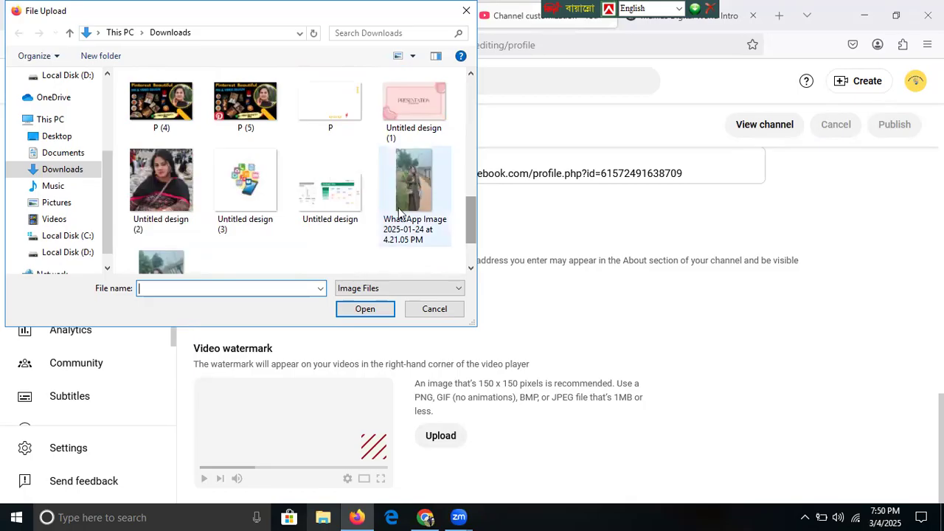
left_click(250, 181)
left_click(351, 309)
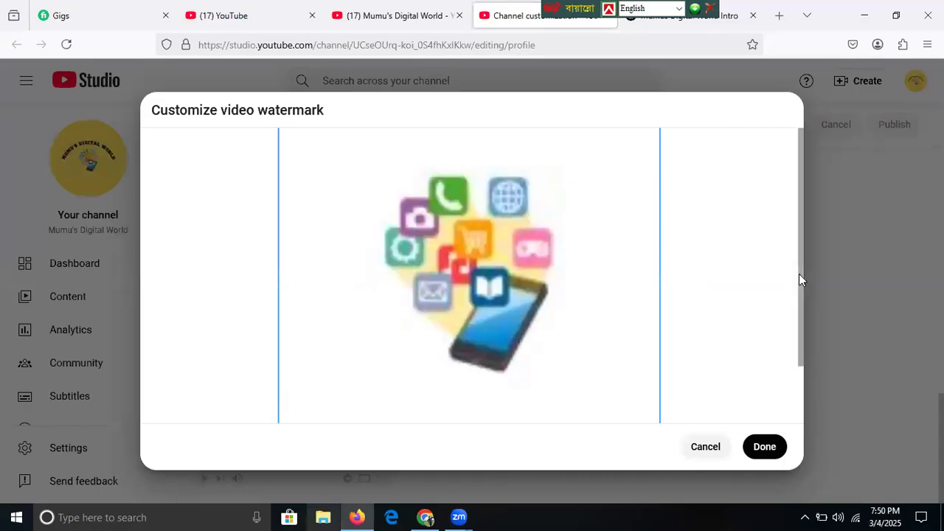
- Confirm the watermark crop, set its display time to Entire video, and publish the changes
left_click_drag(799, 223, 796, 413)
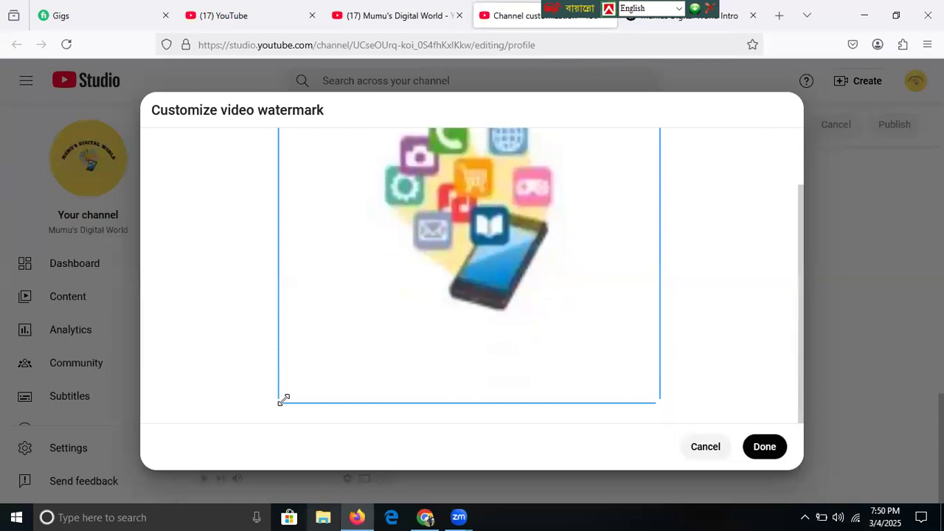
left_click(764, 447)
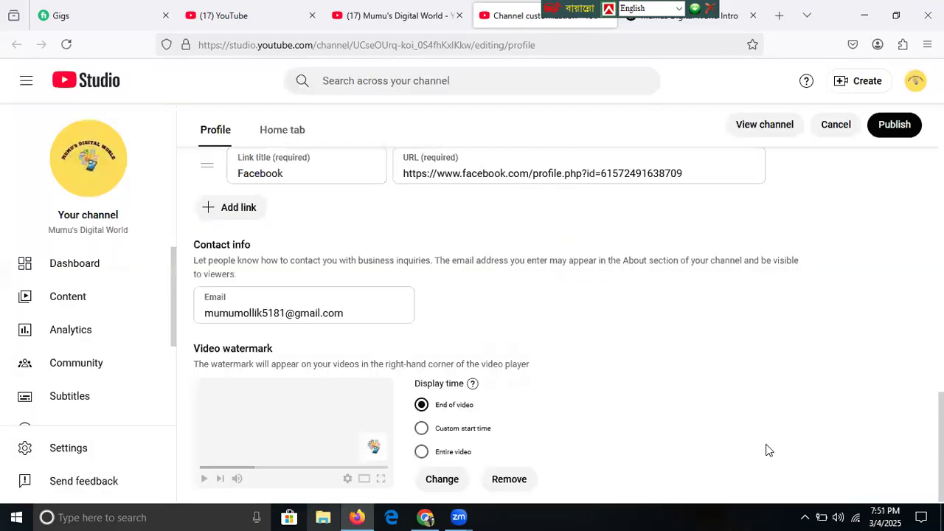
left_click(894, 127)
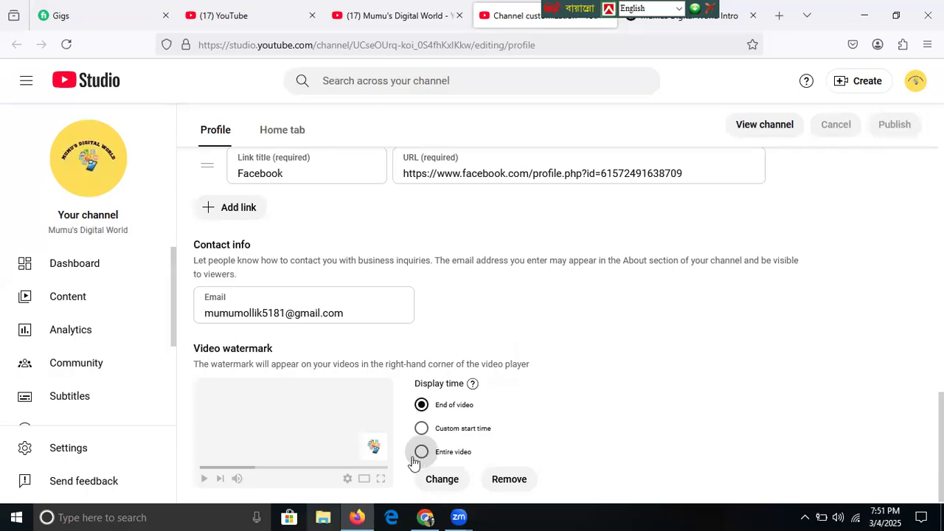
left_click(421, 452)
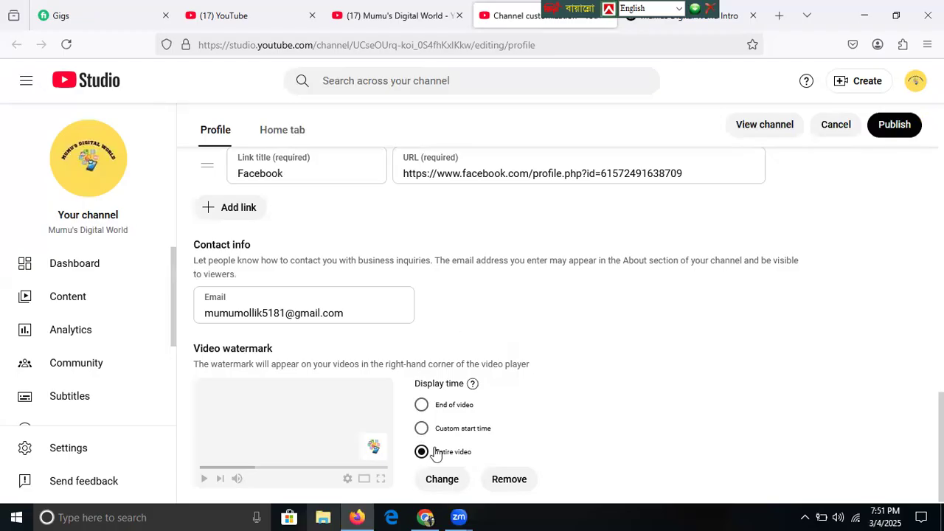
left_click(894, 125)
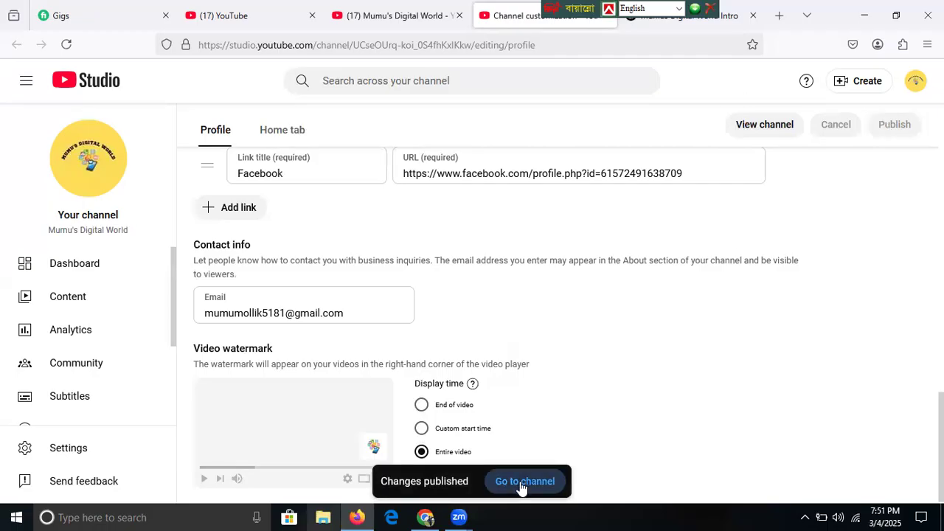
- View the channel from the toast, then close the YouTube, channel, customization and ChatGPT tabs
left_click(521, 484)
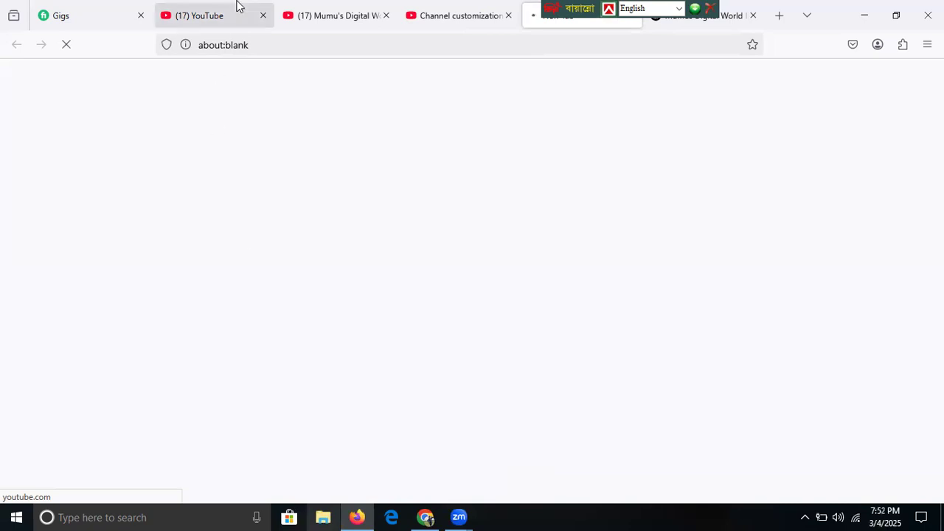
mouse_move(261, 18)
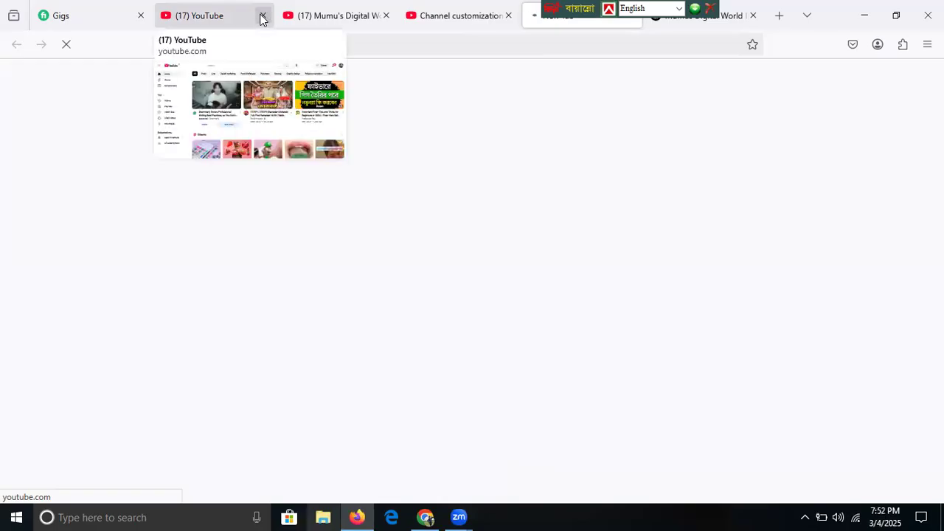
left_click(262, 15)
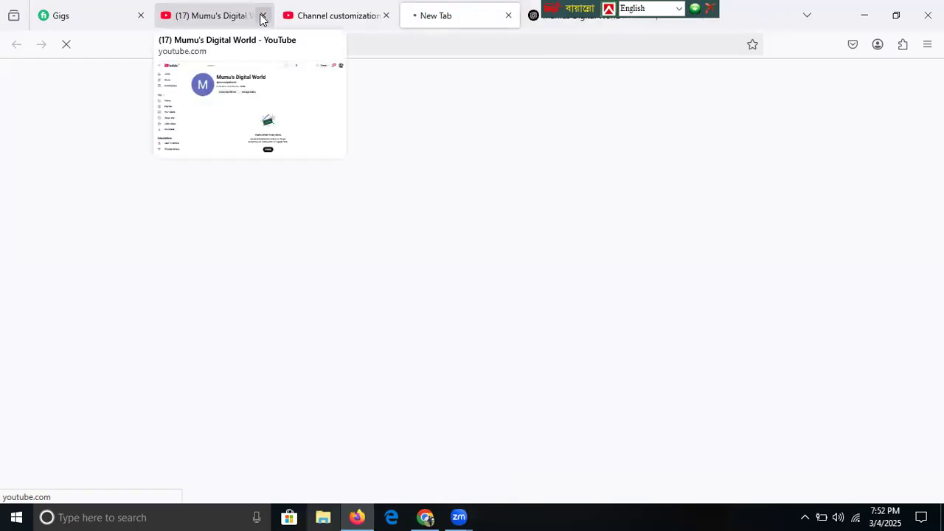
left_click(262, 16)
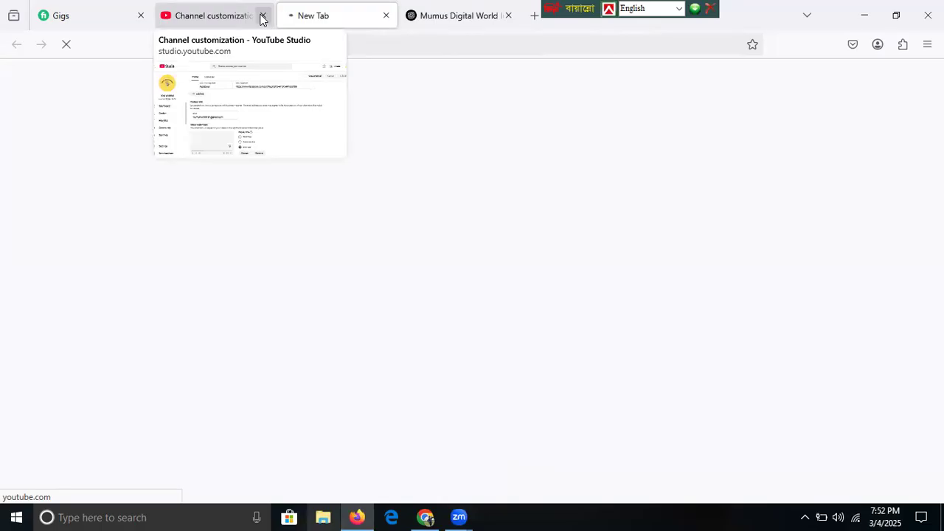
left_click(262, 16)
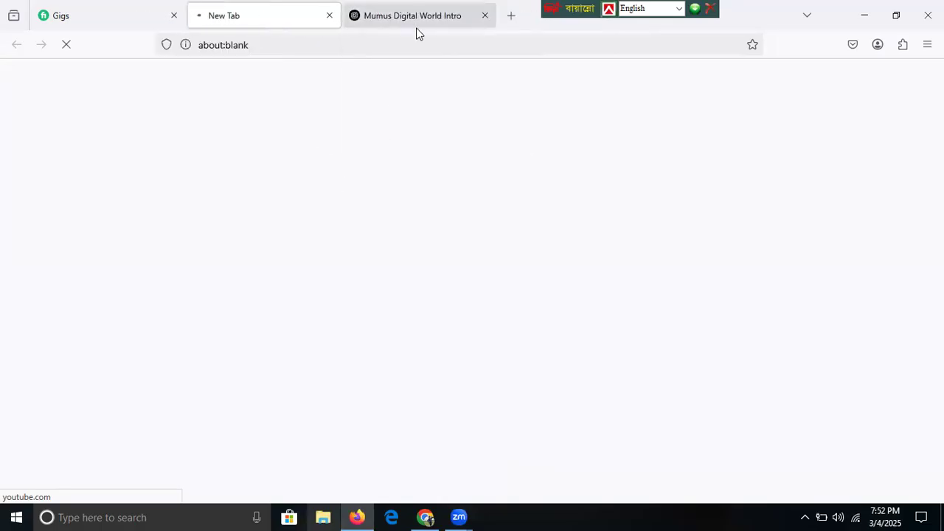
left_click(486, 15)
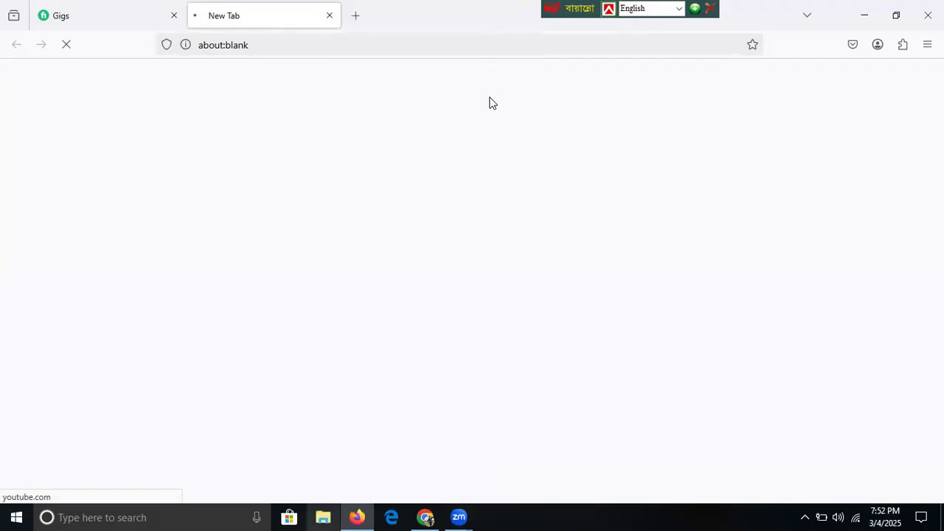